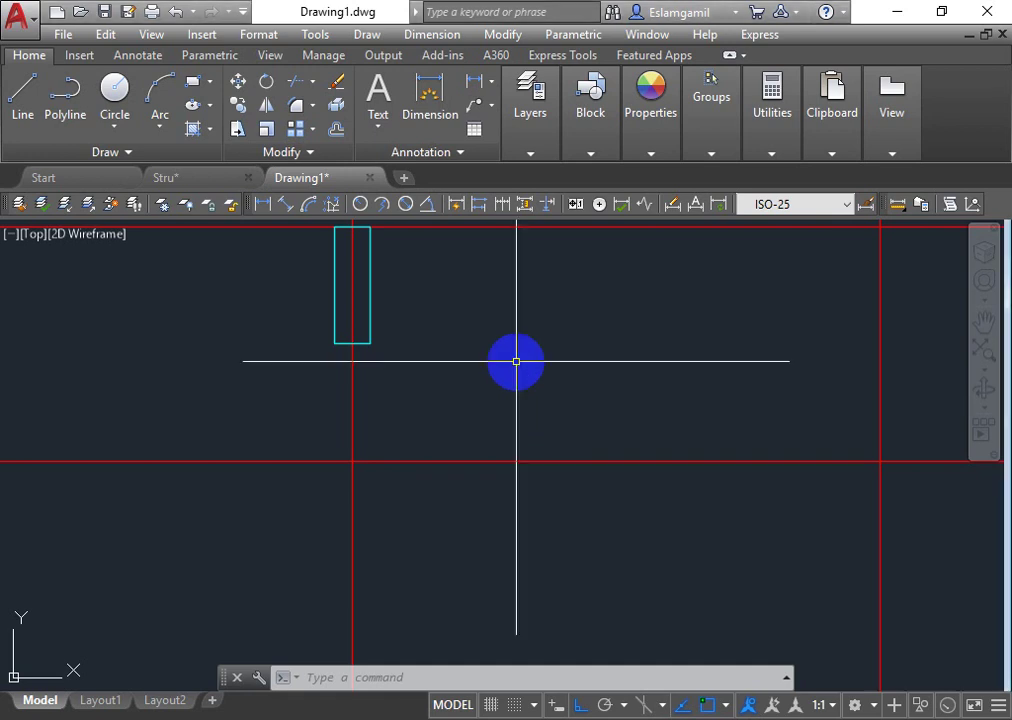
# Step: Pan and zoom around the drawing to survey the grid plan
pyautogui.click(522, 350)
pyautogui.scroll(-3, 522, 350)
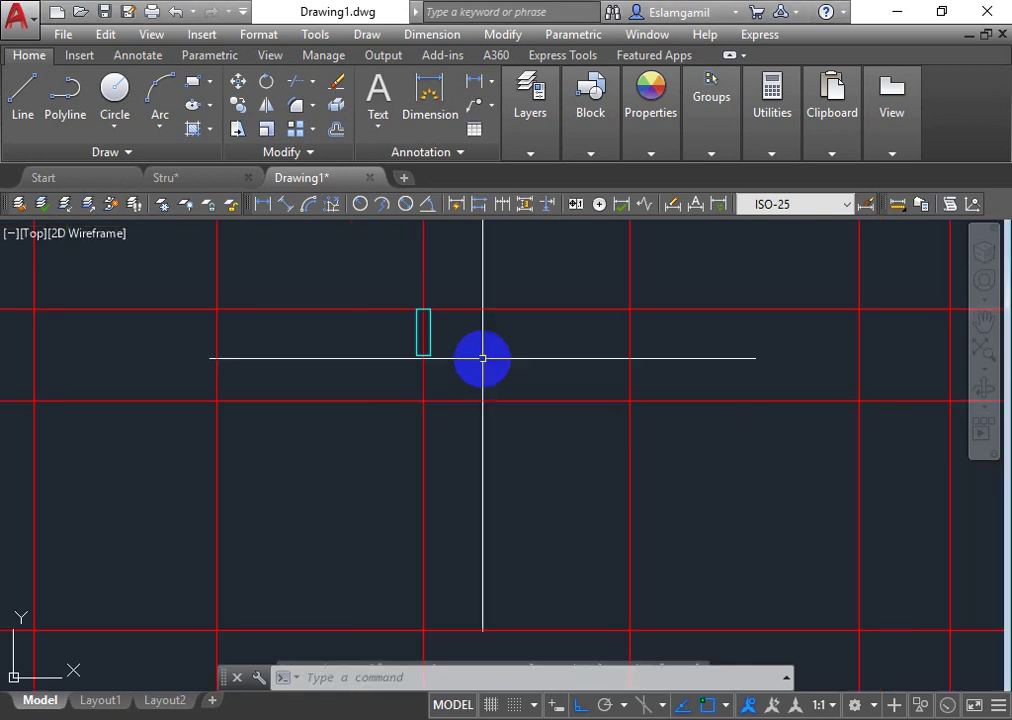
pyautogui.scroll(3, 500, 352)
pyautogui.moveTo(500, 352); pyautogui.dragTo(11, 497, button='middle')
pyautogui.scroll(-2, 323, 445)
pyautogui.scroll(-2, 323, 445)
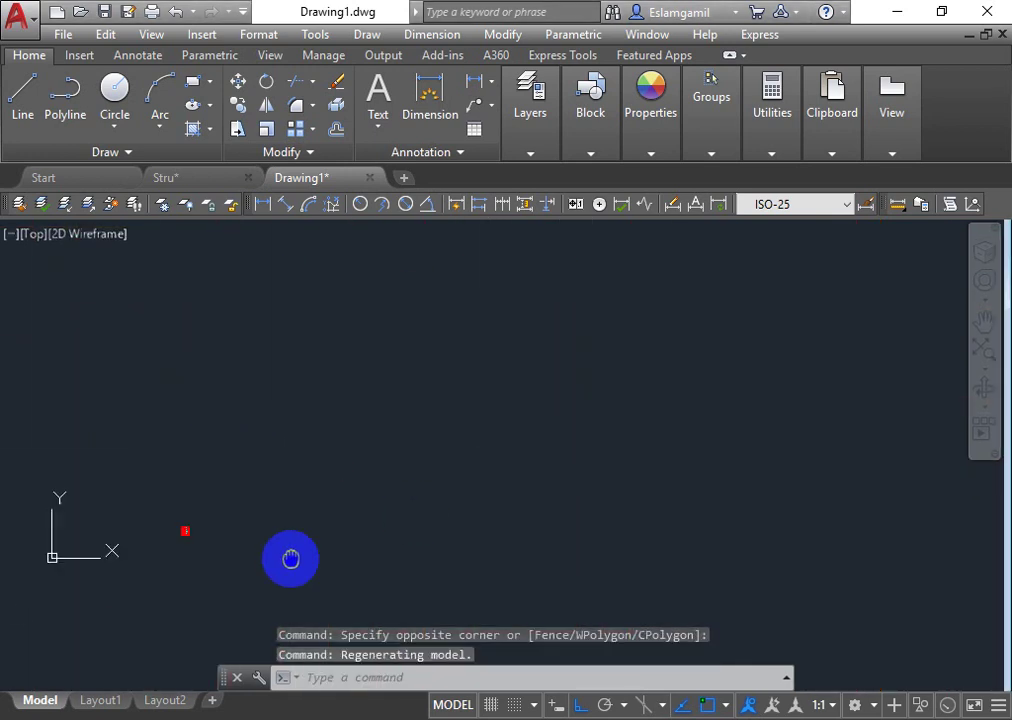
pyautogui.scroll(3, 711, 429)
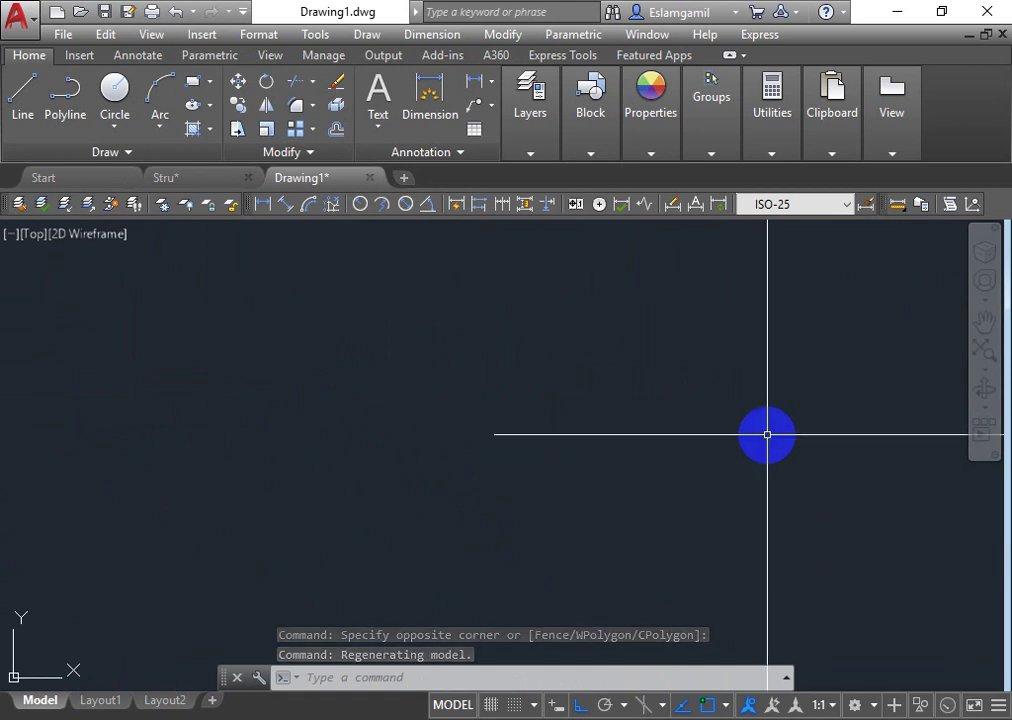
pyautogui.click(858, 225)
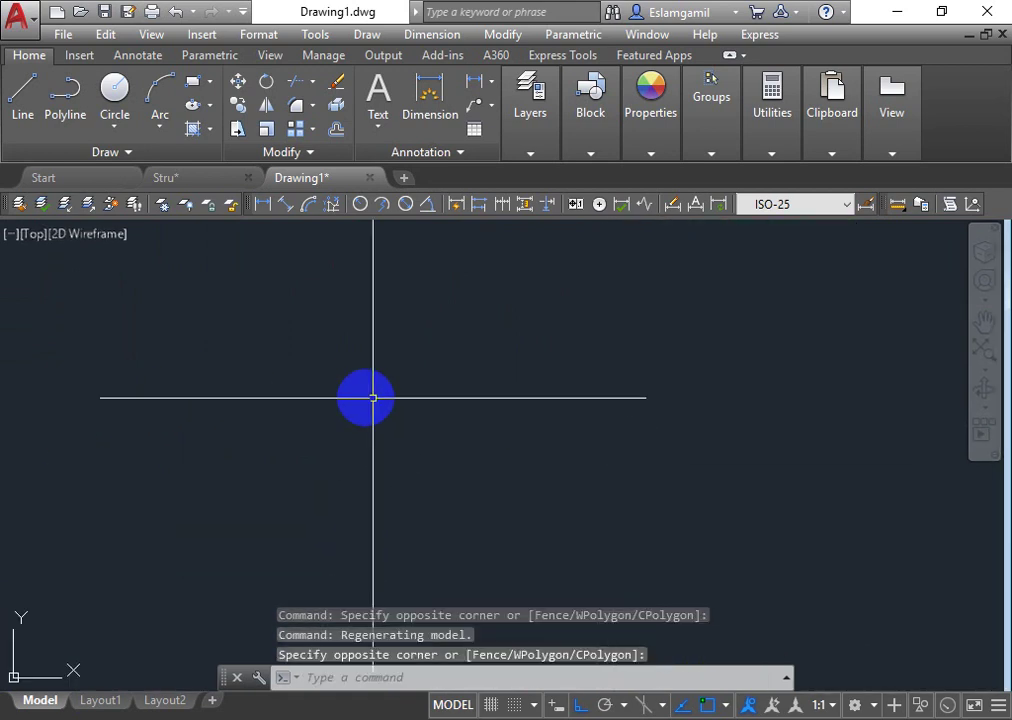
pyautogui.moveTo(491, 462)
pyautogui.mouseDown(button='middle')
pyautogui.moveTo(418, 455)
pyautogui.moveTo(129, 486)
pyautogui.moveTo(186, 502)
pyautogui.mouseUp(button='middle')
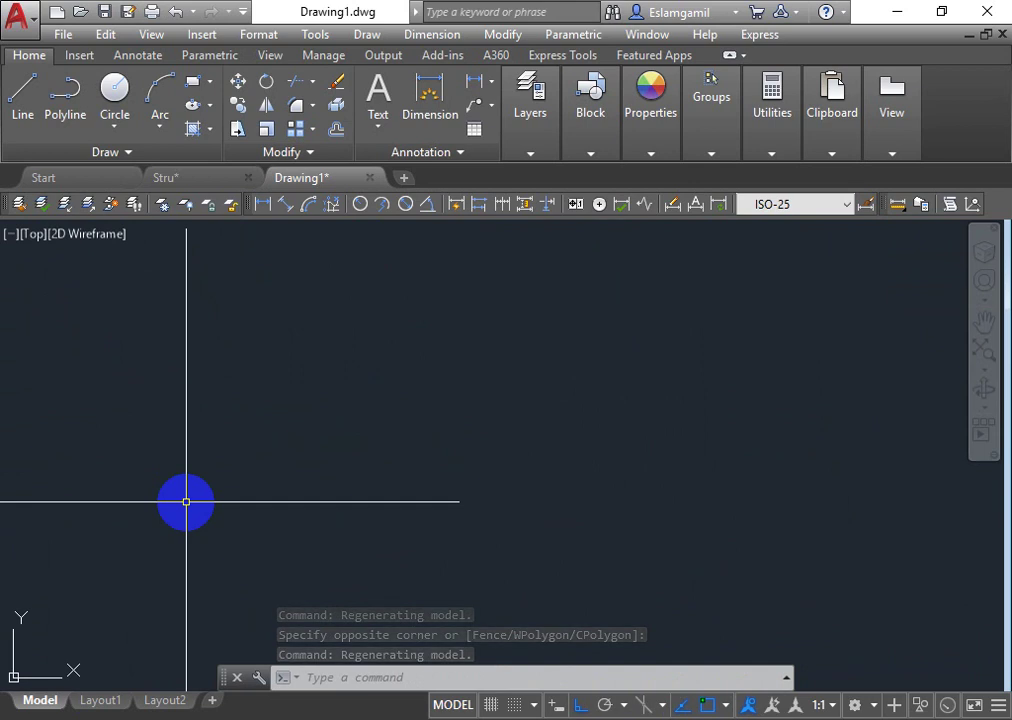
# Step: Zoom to Extents to show the whole red grid, then zoom in on the cyan rectangle
pyautogui.write('z')
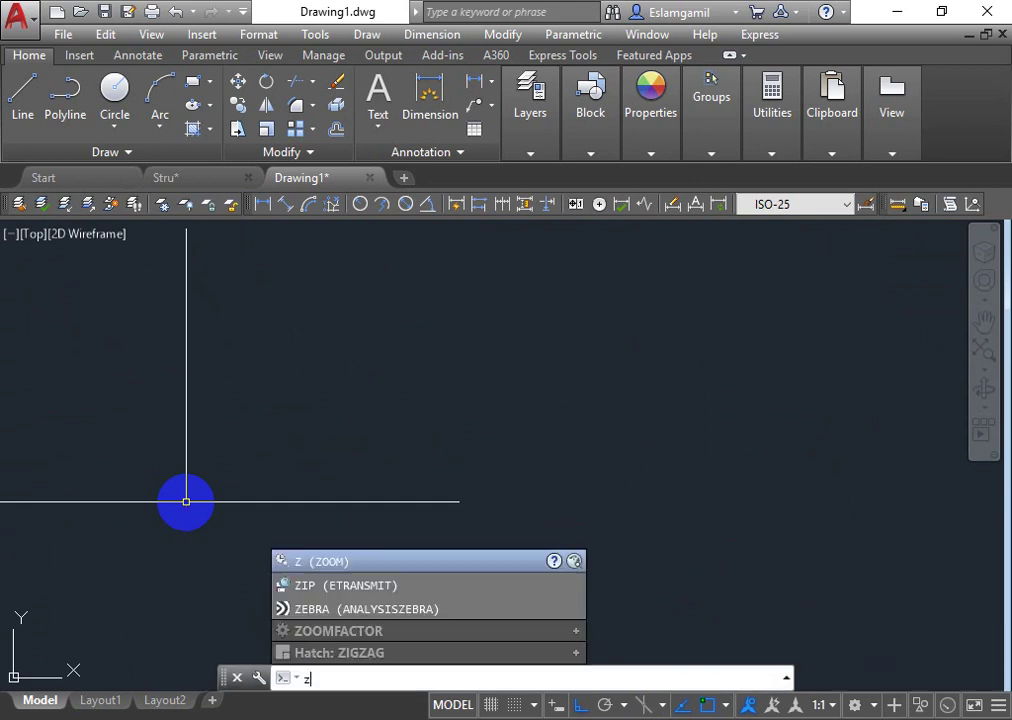
pyautogui.press('Return')
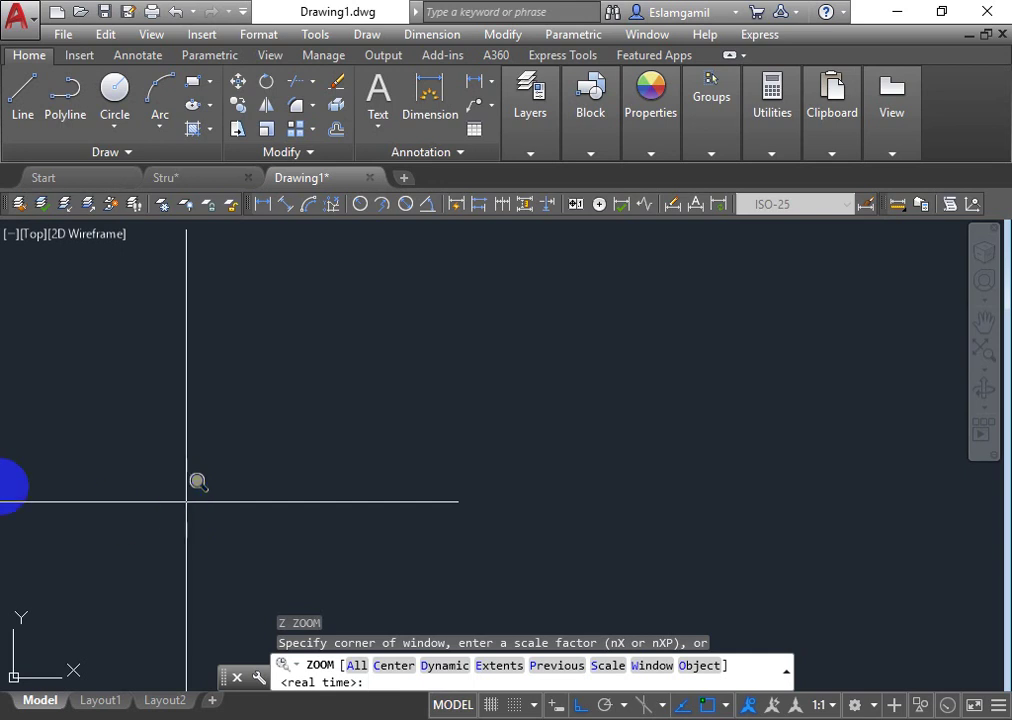
pyautogui.click(493, 670)
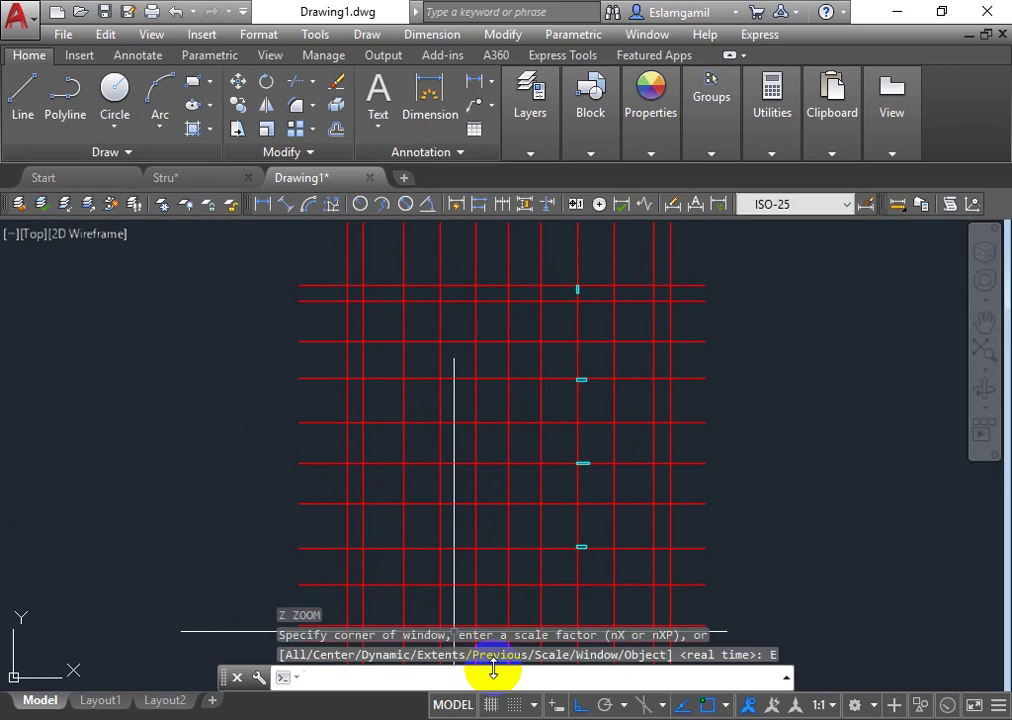
pyautogui.scroll(3, 560, 290)
pyautogui.scroll(3, 524, 377)
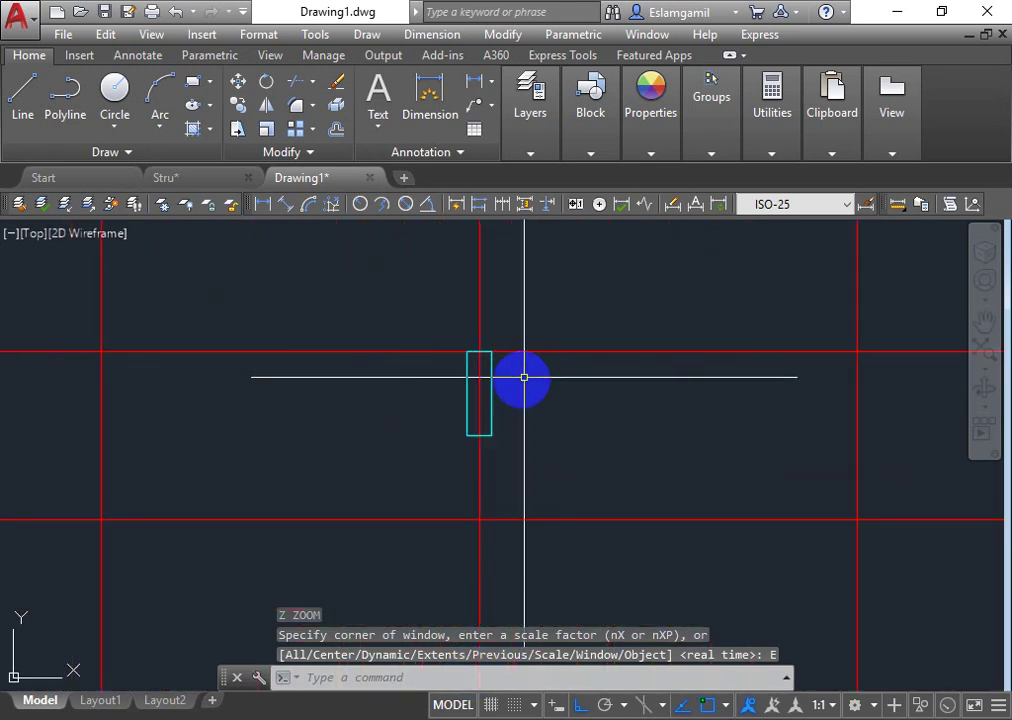
# Step: Turn Ortho off and copy the cyan wall rectangle into the bay lower right
pyautogui.click(580, 705)
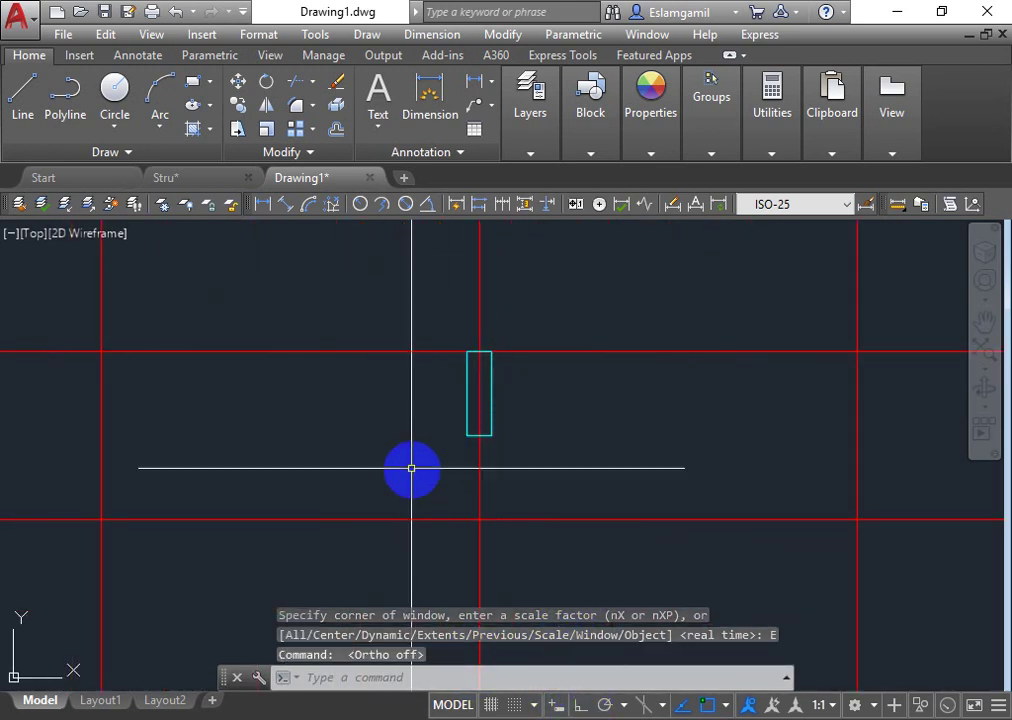
pyautogui.click(411, 467)
pyautogui.click(542, 316)
pyautogui.click(237, 104)
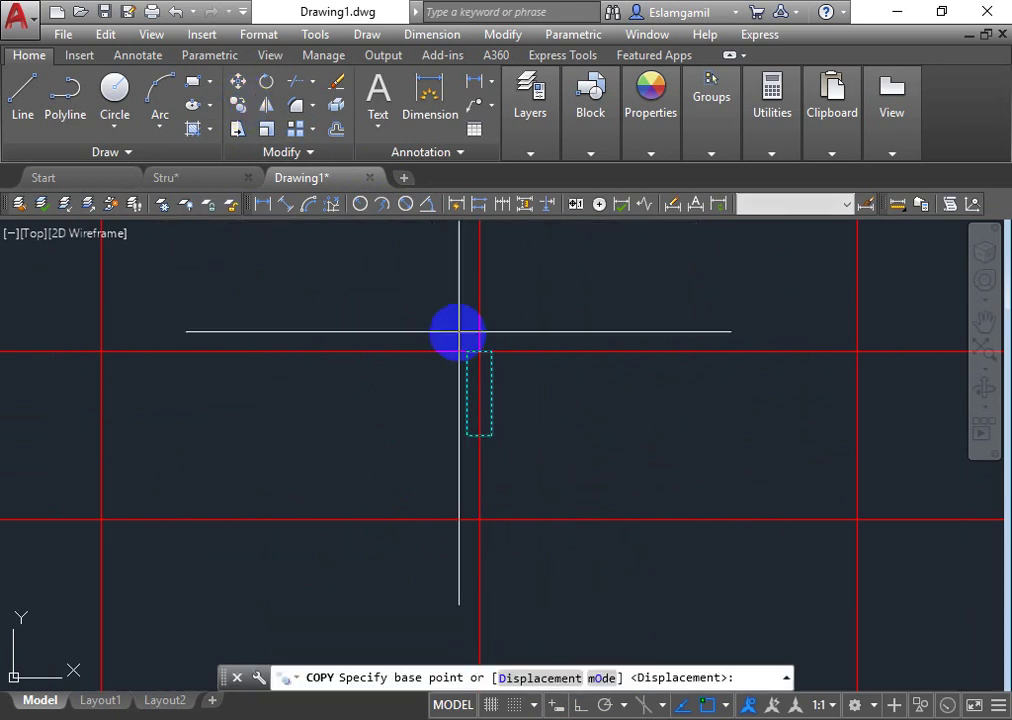
pyautogui.click(508, 407)
pyautogui.click(691, 467)
pyautogui.press('Return')
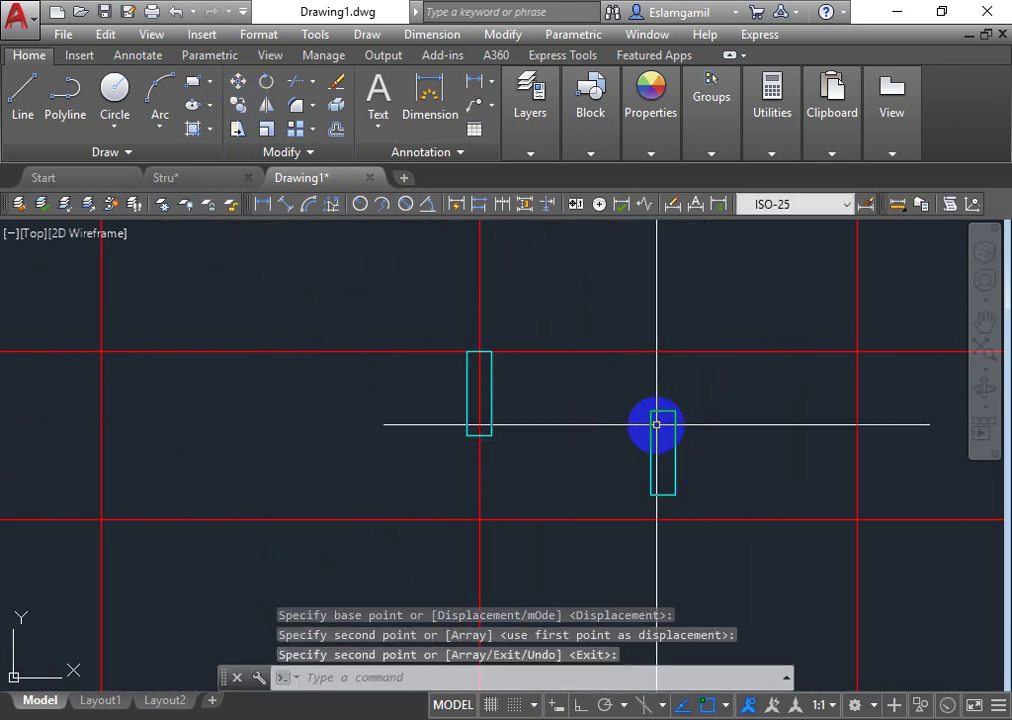
pyautogui.write('RO')
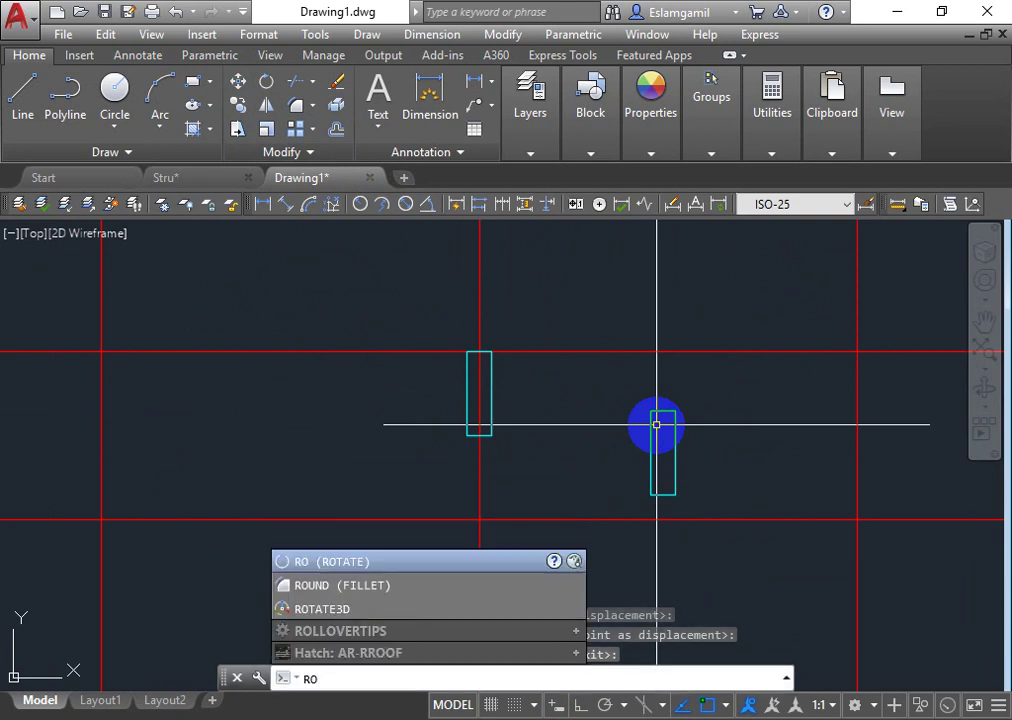
# Step: Rotate the copied rectangle 90° about a picked pivot point
pyautogui.press('Return')
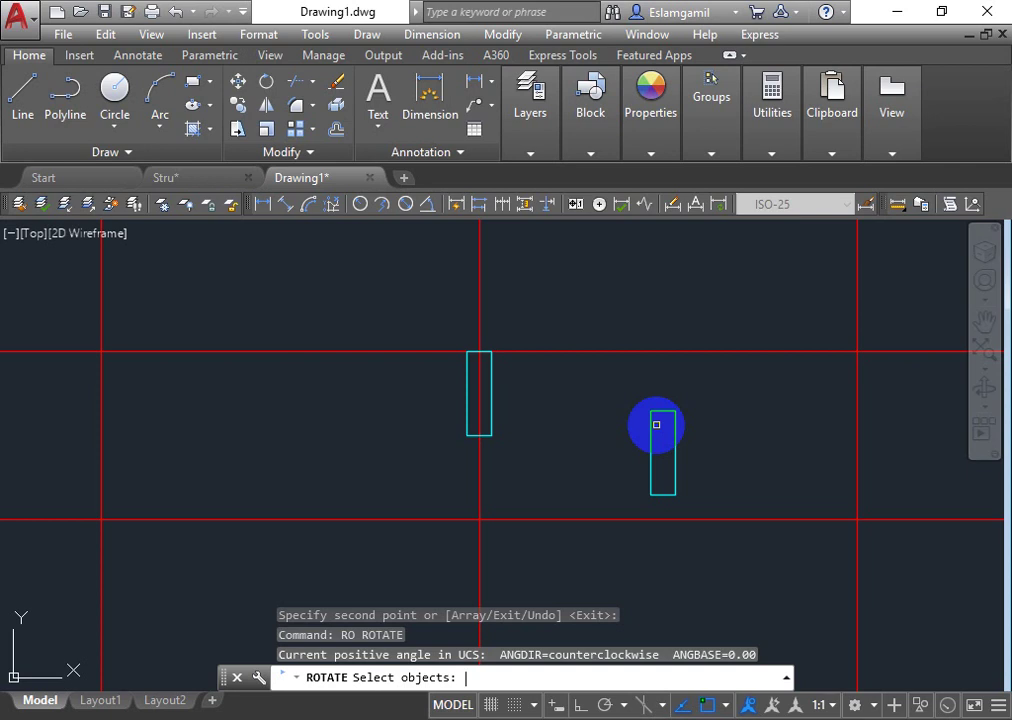
pyautogui.click(718, 420)
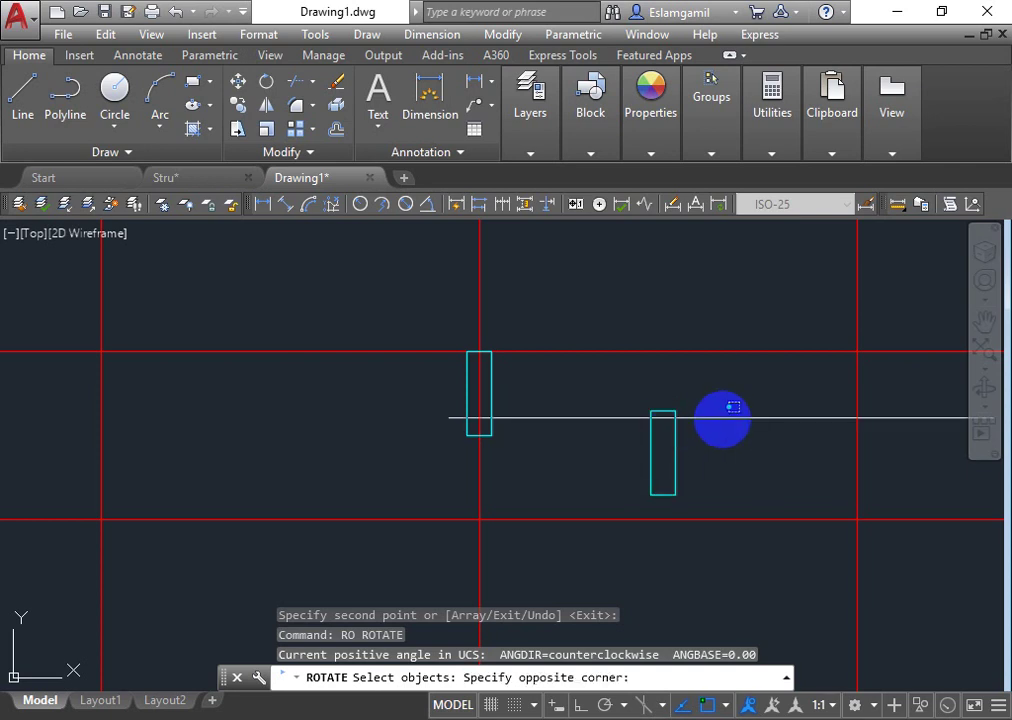
pyautogui.click(617, 442)
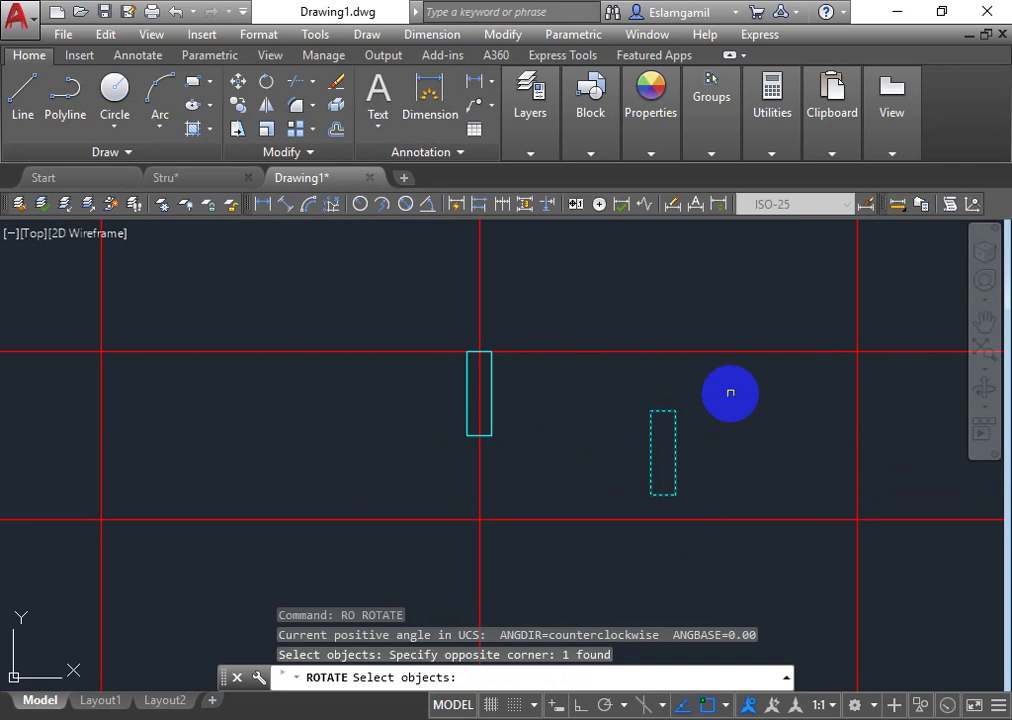
pyautogui.press('Return')
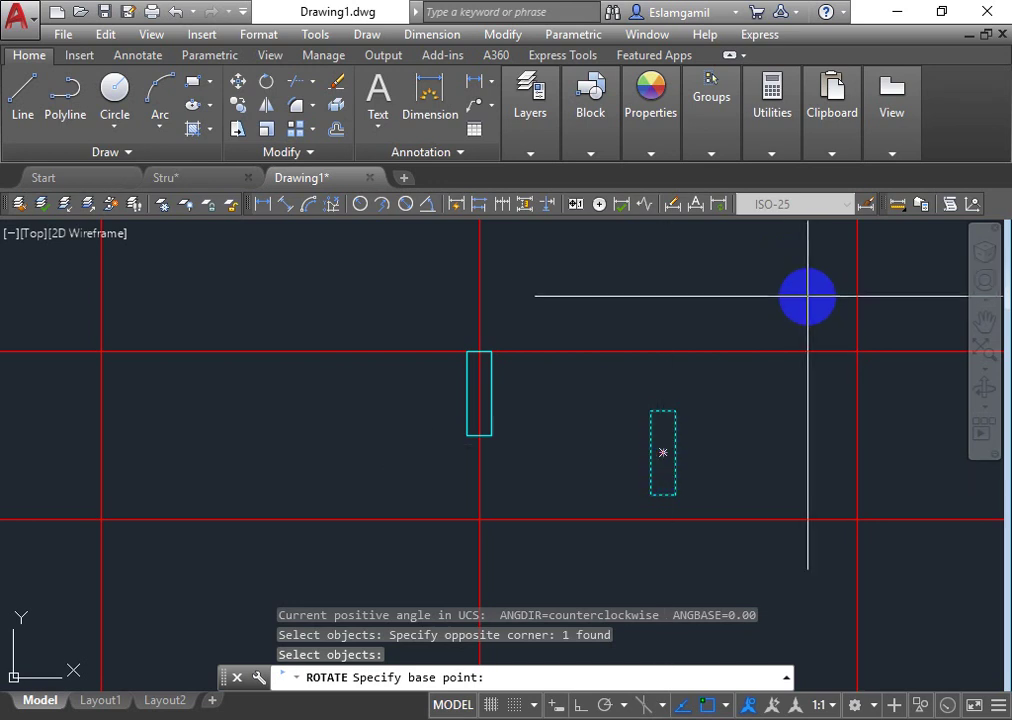
pyautogui.click(736, 279)
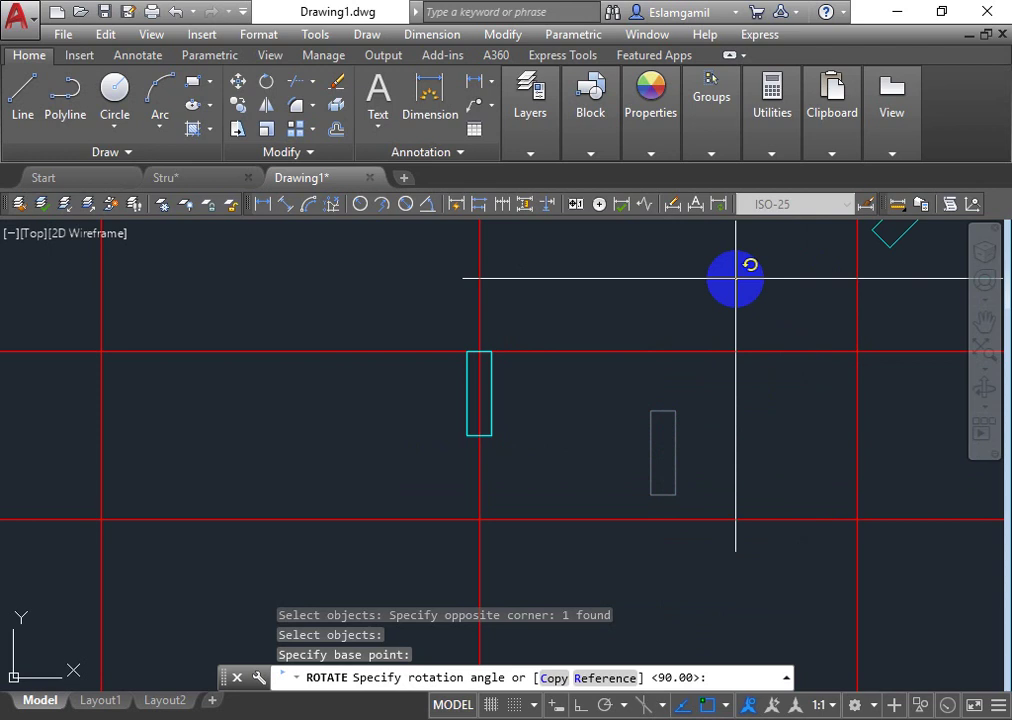
pyautogui.write('90')
pyautogui.press('Return')
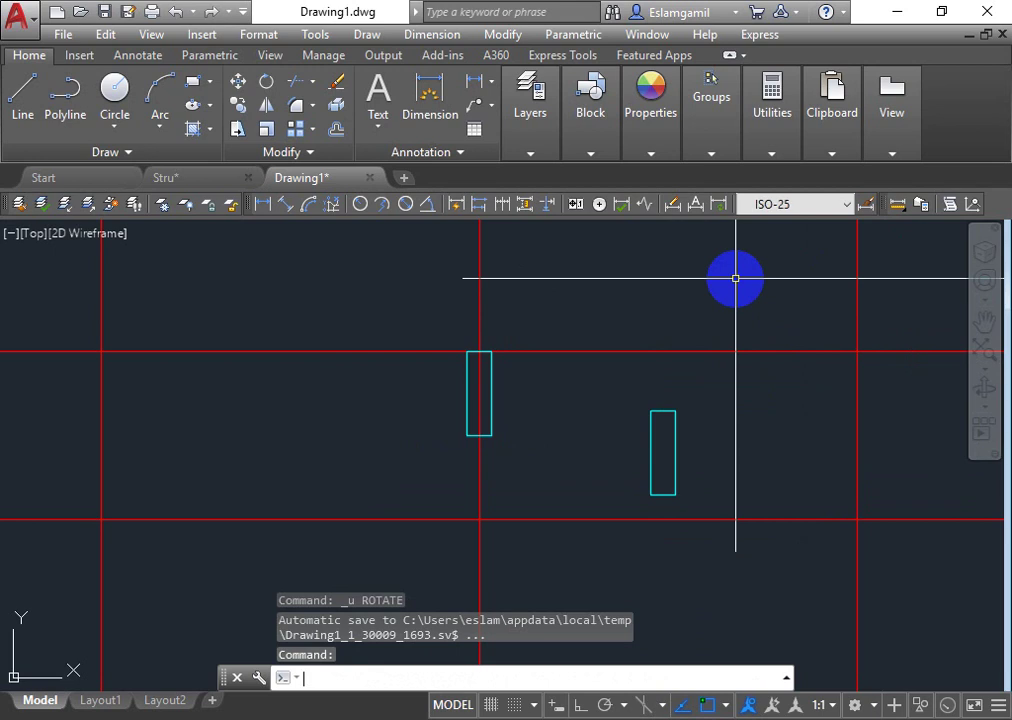
# Step: Rotate the copy 90° again about its top corner so it lies horizontal
pyautogui.write('Ro')
pyautogui.press('Return')
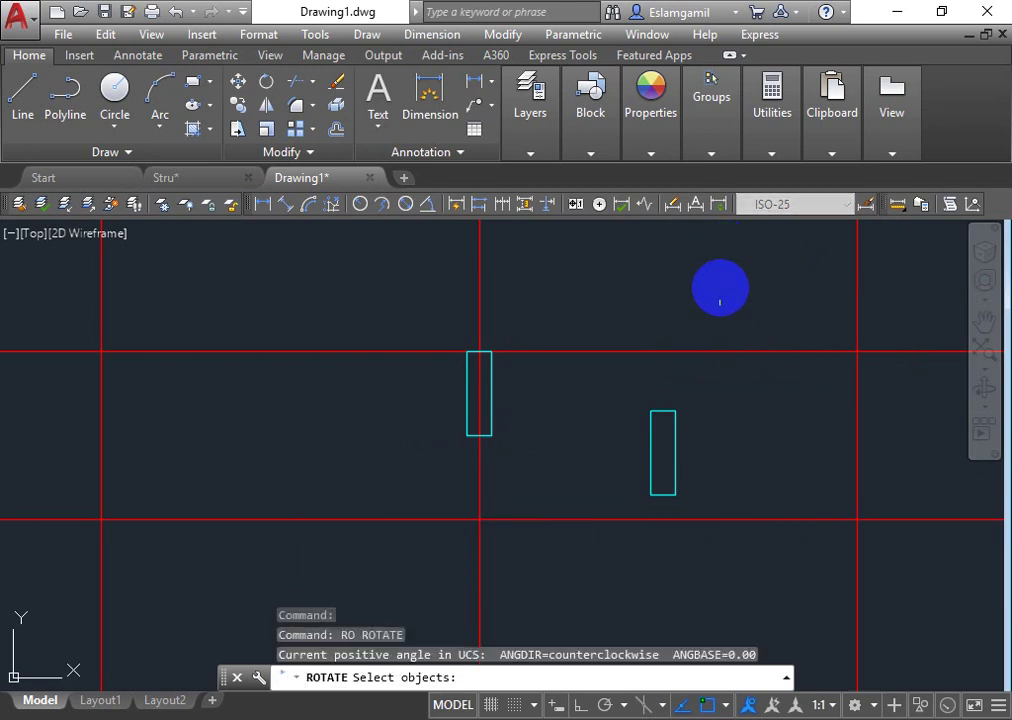
pyautogui.click(705, 429)
pyautogui.click(586, 430)
pyautogui.press('Return')
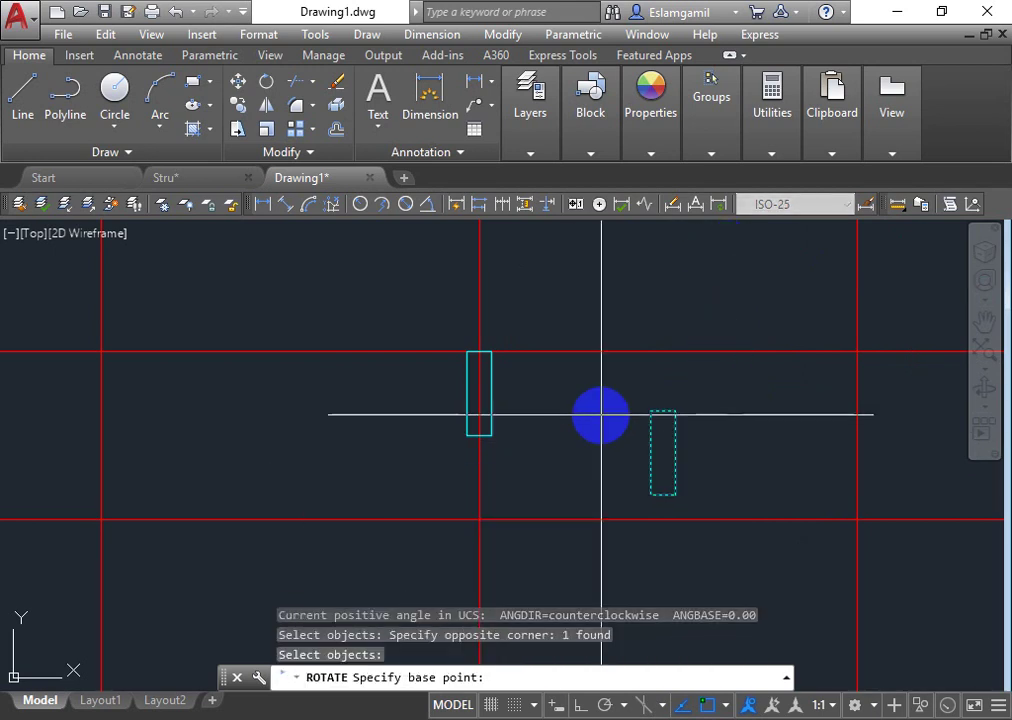
pyautogui.click(662, 410)
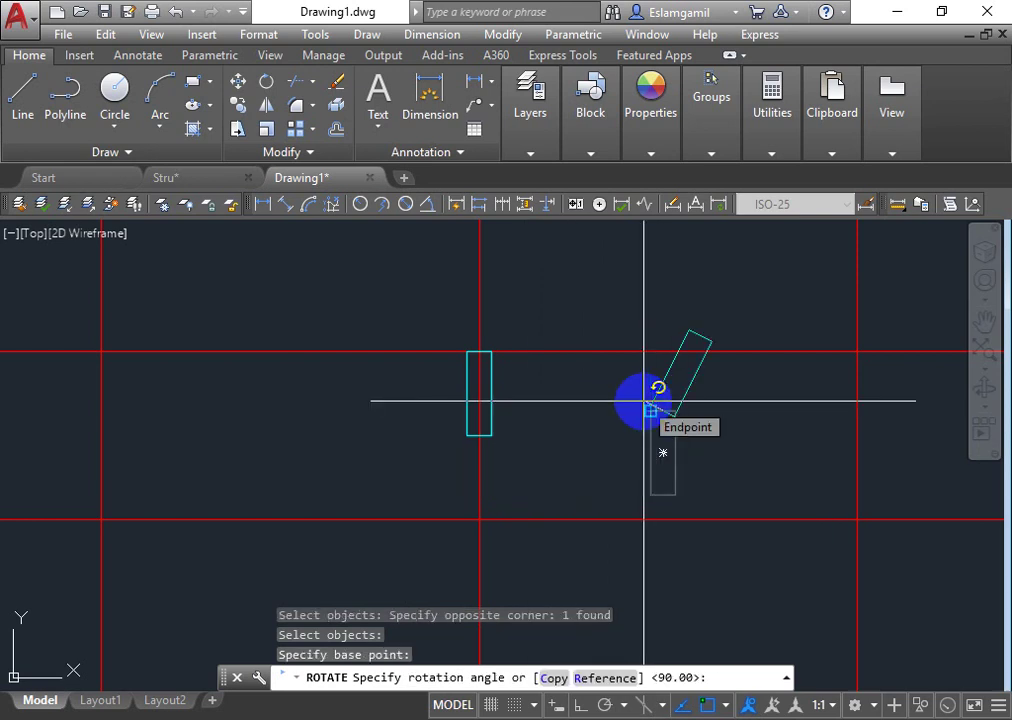
pyautogui.write('90')
pyautogui.press('Return')
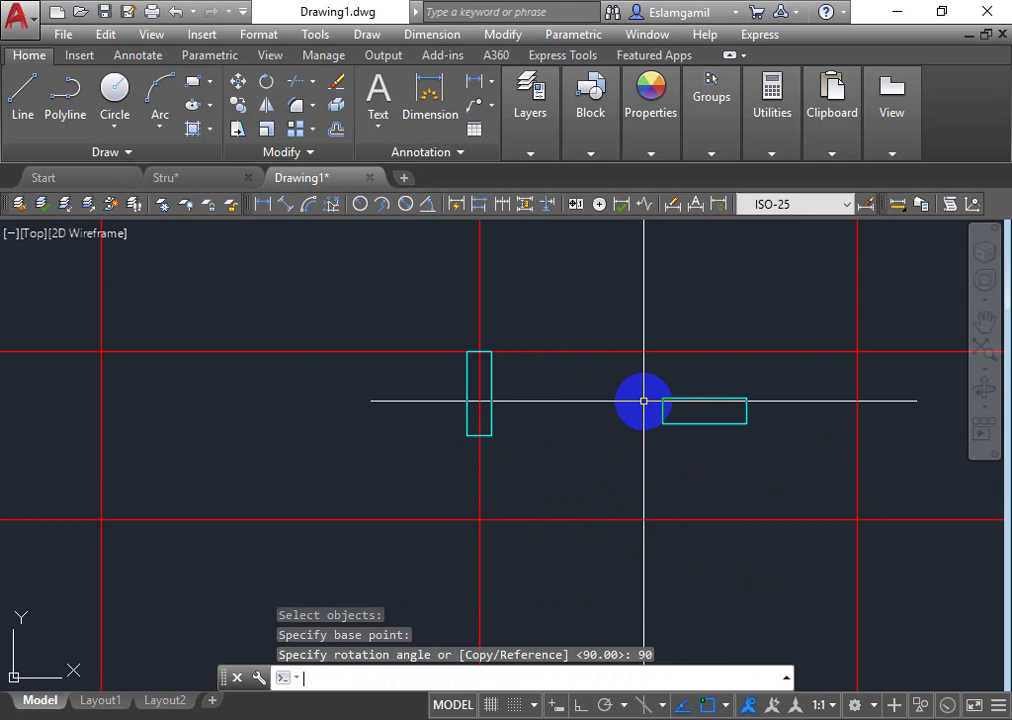
# Step: Erase the horizontal copied rectangle with E
pyautogui.click(657, 460)
pyautogui.click(790, 358)
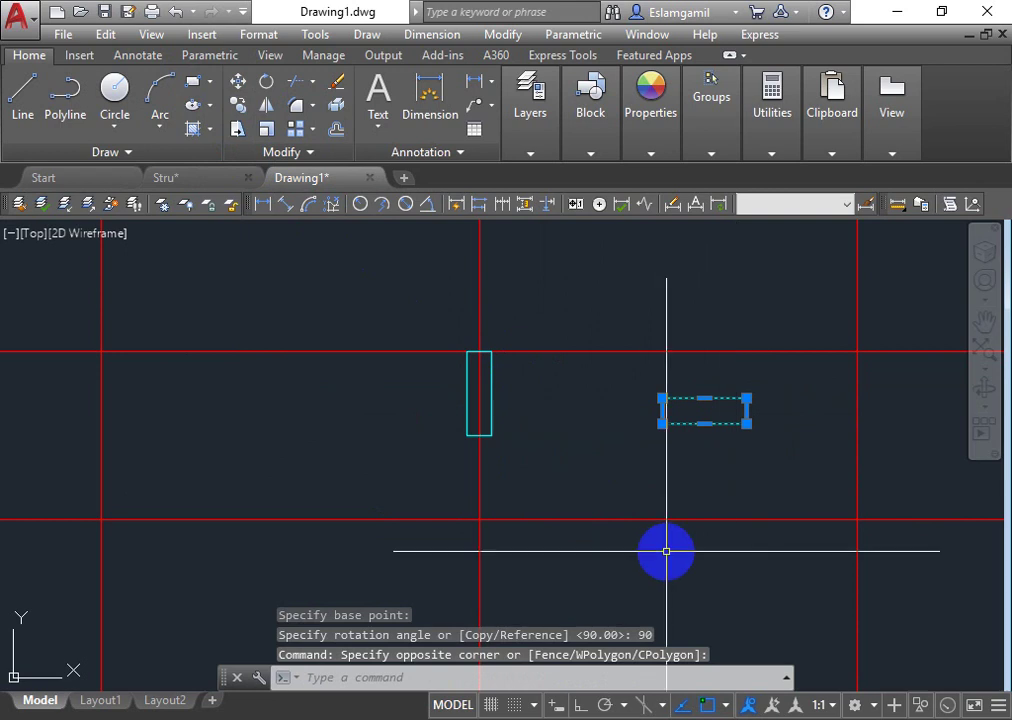
pyautogui.write('e')
pyautogui.press('Return')
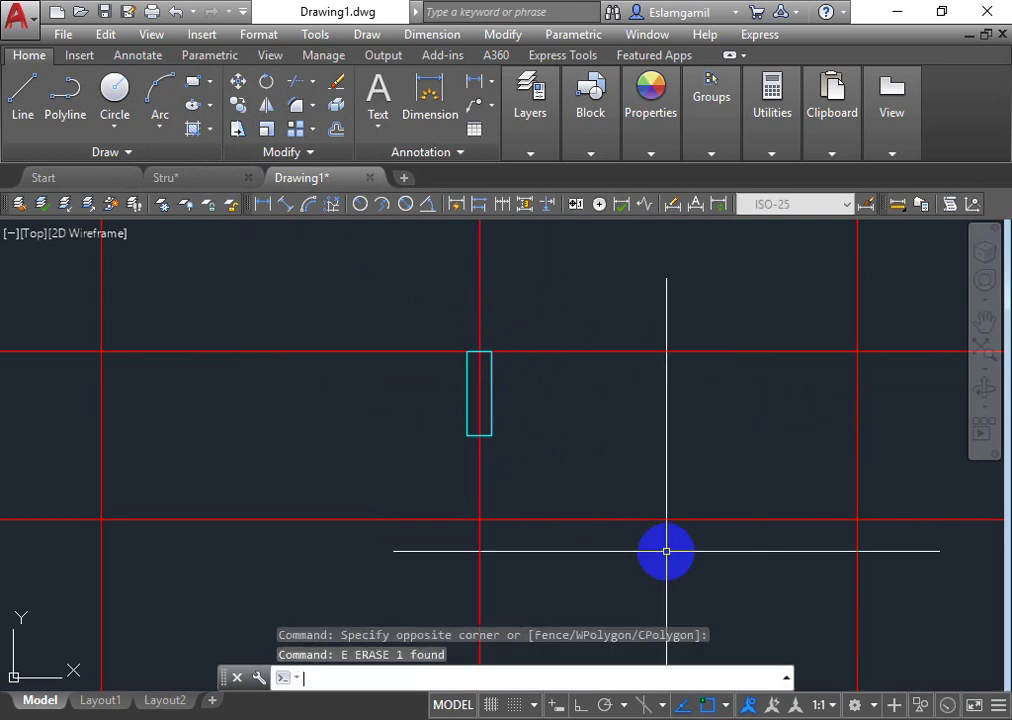
pyautogui.click(180, 152)
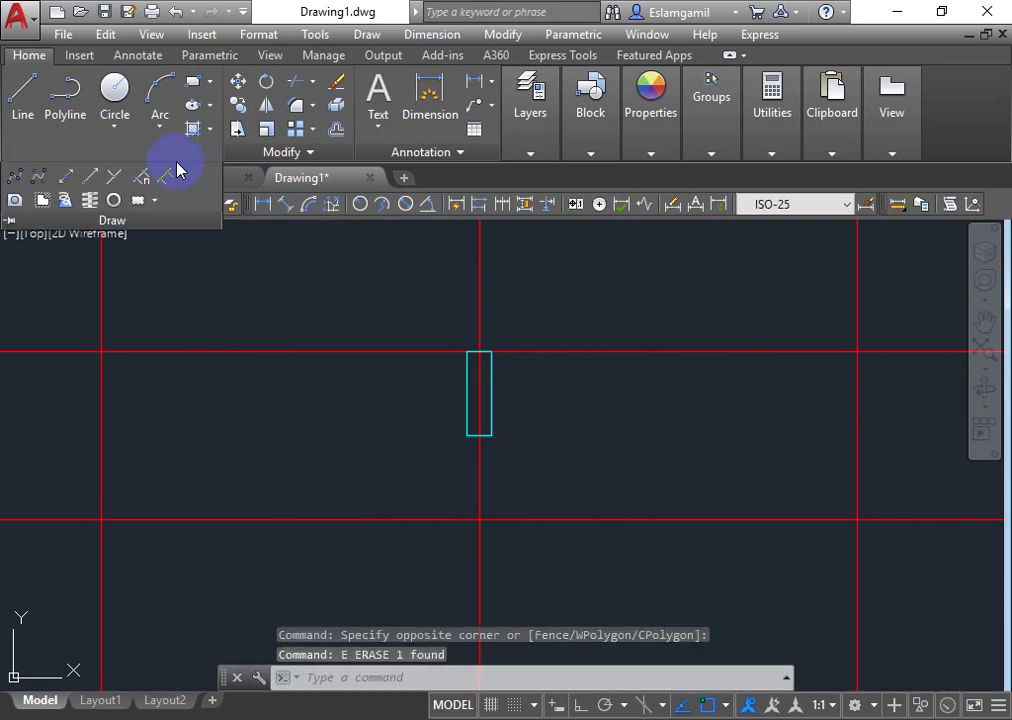
pyautogui.click(226, 179)
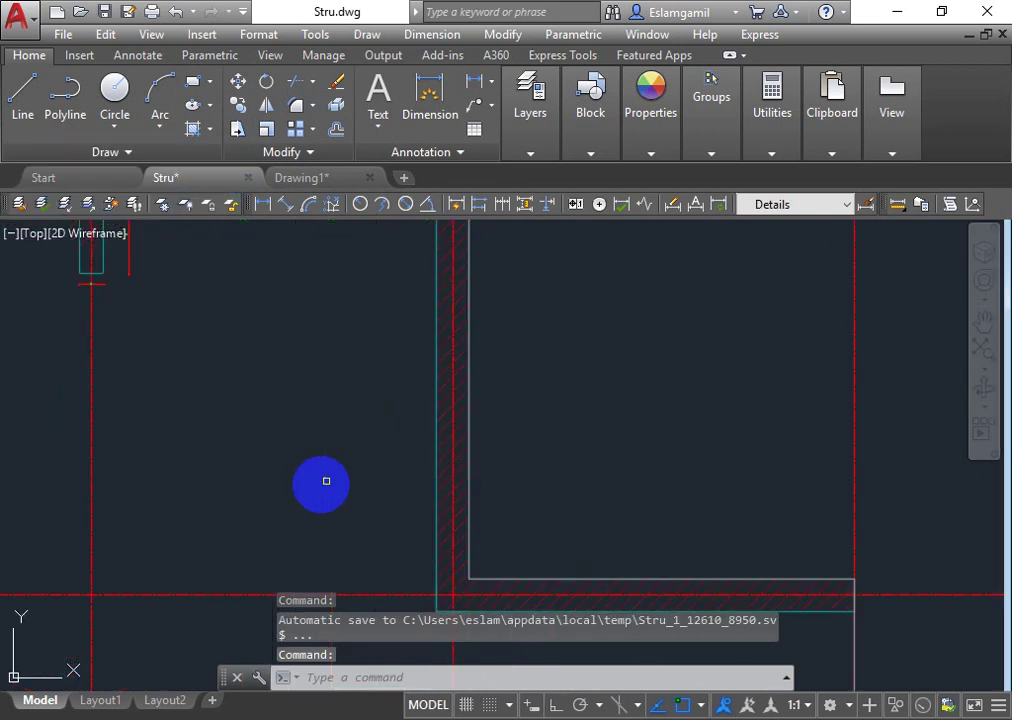
pyautogui.moveTo(326, 481); pyautogui.dragTo(299, 341, button='middle')
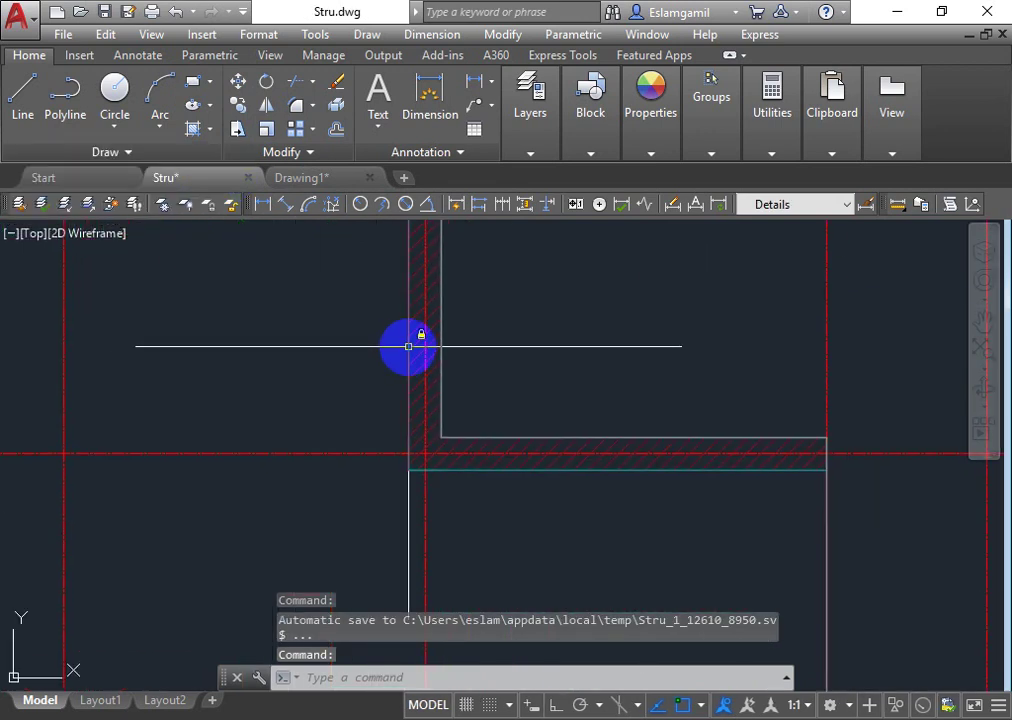
pyautogui.scroll(-4, 535, 461)
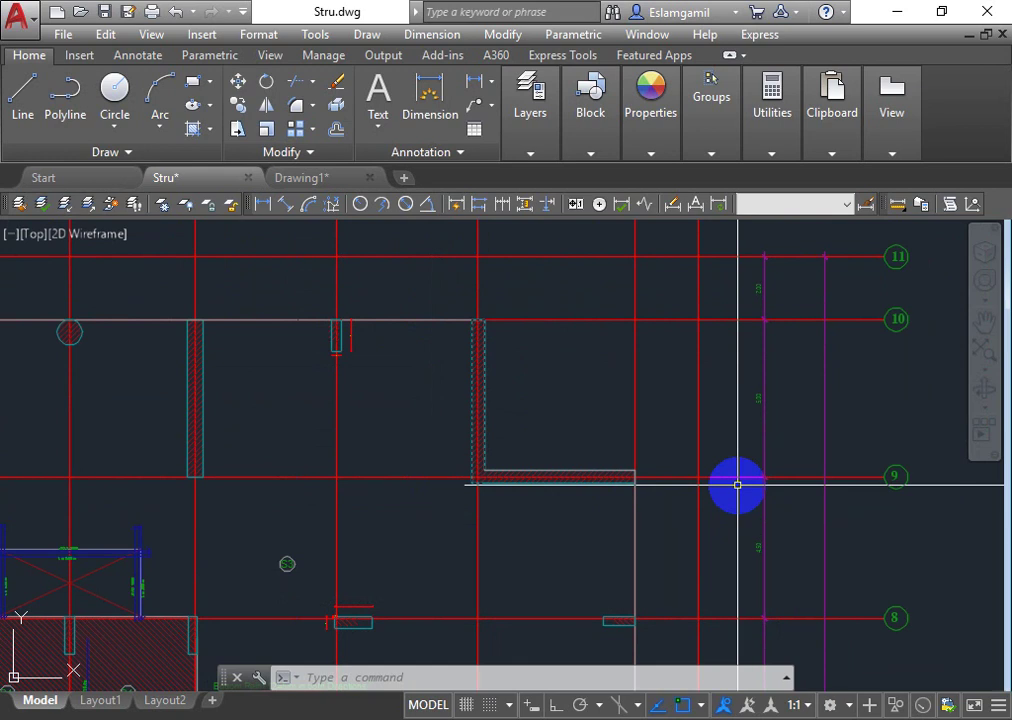
pyautogui.press('Escape')
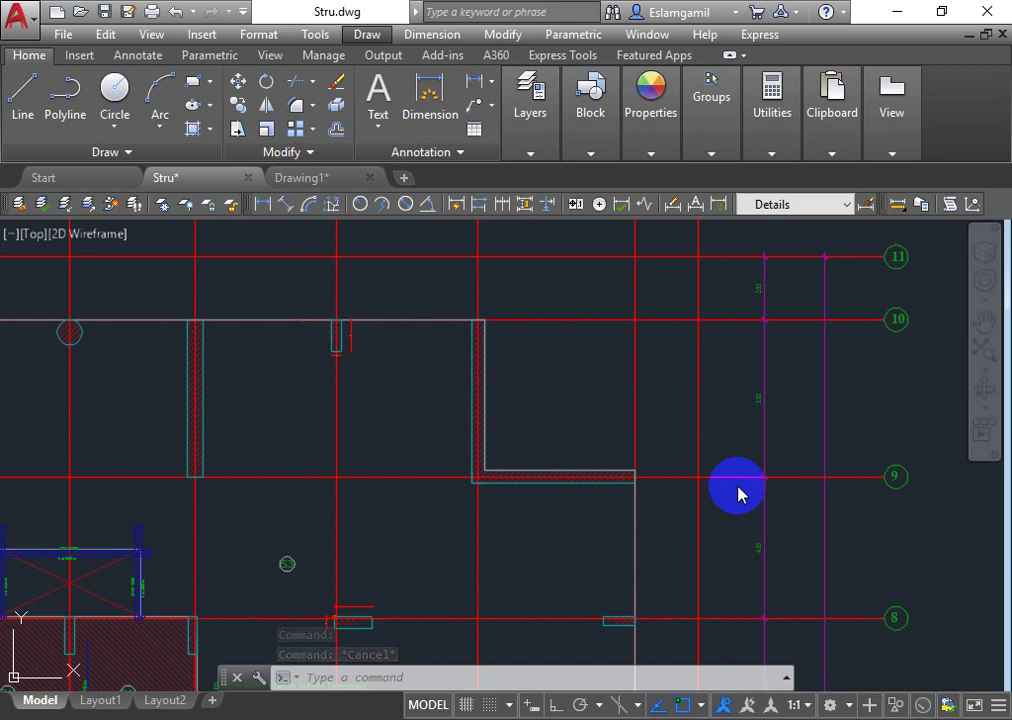
pyautogui.click(450, 336)
pyautogui.click(432, 366)
pyautogui.scroll(3, 400, 355)
pyautogui.scroll(3, 300, 345)
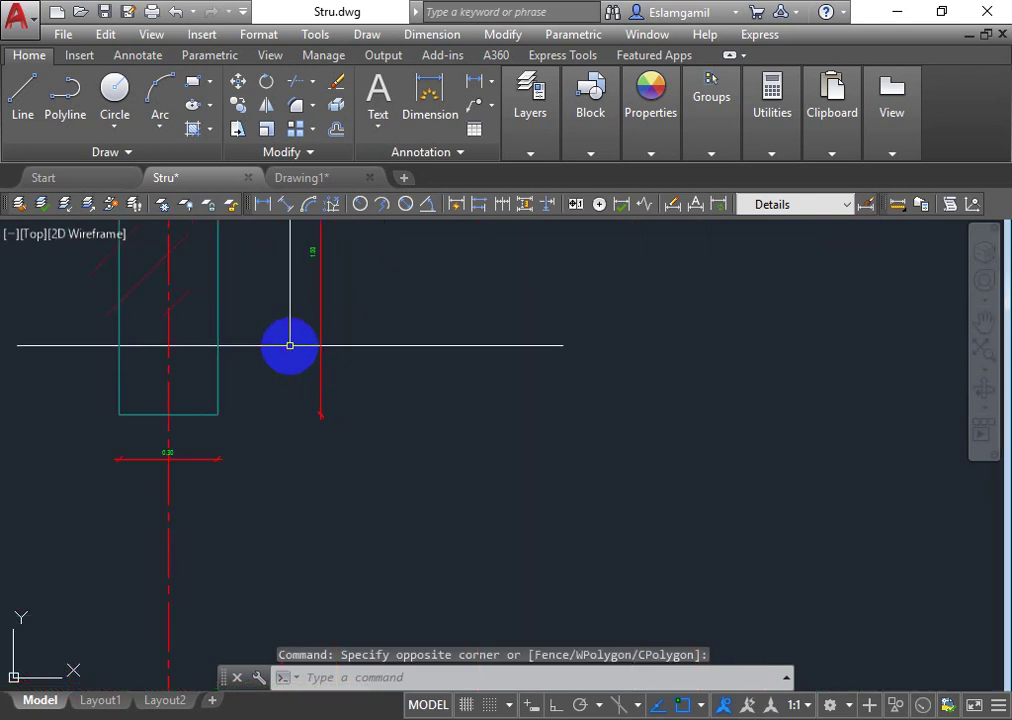
pyautogui.moveTo(290, 345); pyautogui.dragTo(520, 445, button='middle')
pyautogui.scroll(-5, 510, 440)
# Step: Switch to Drawing1 and navigate its grid to find the small cyan column
pyautogui.click(303, 177)
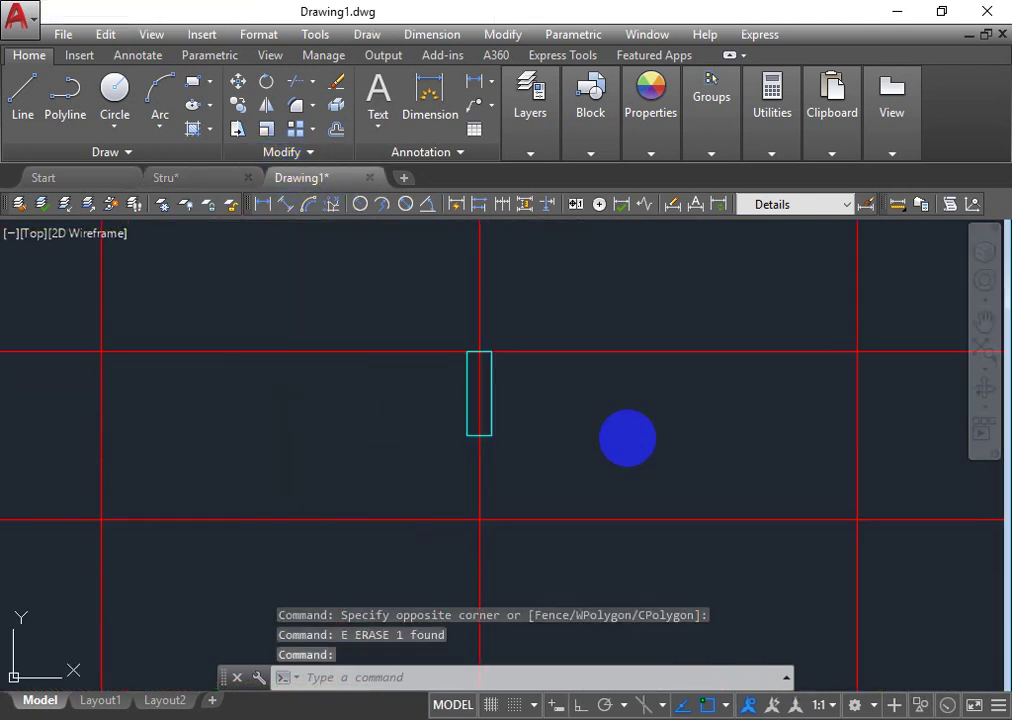
pyautogui.scroll(-2, 508, 384)
pyautogui.moveTo(508, 384)
pyautogui.mouseDown(button='middle')
pyautogui.moveTo(334, 357)
pyautogui.moveTo(457, 413)
pyautogui.mouseUp(button='middle')
pyautogui.scroll(-3, 334, 357)
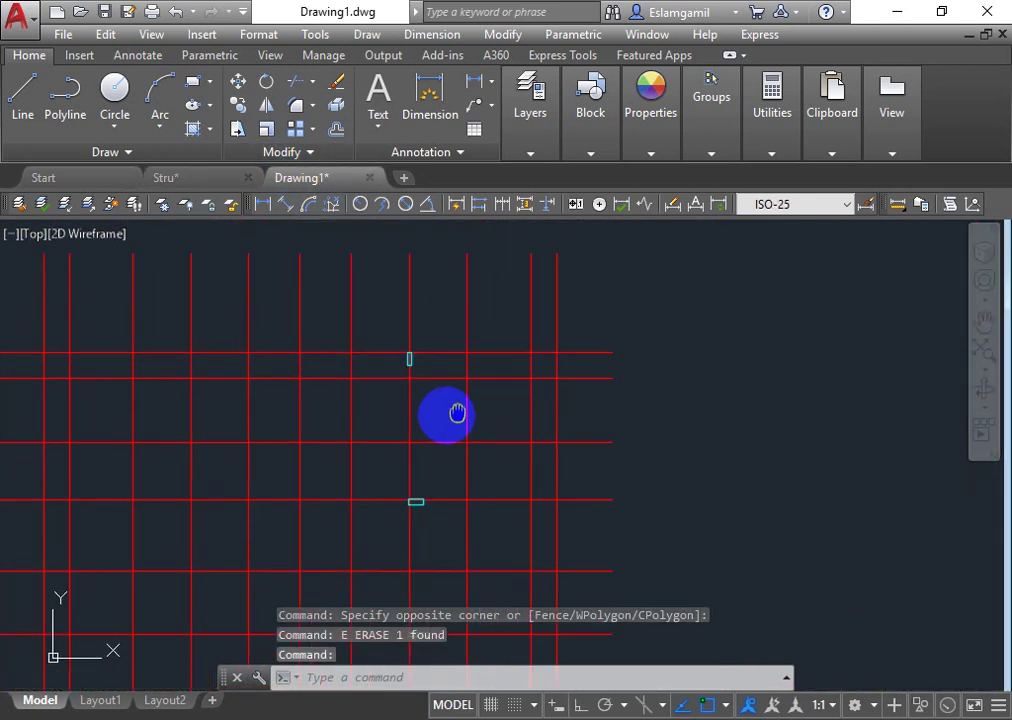
pyautogui.scroll(3, 515, 282)
pyautogui.scroll(2, 549, 330)
# Step: Copy the small cyan column rectangle to another grid intersection and select the copy
pyautogui.click(635, 587)
pyautogui.click(775, 481)
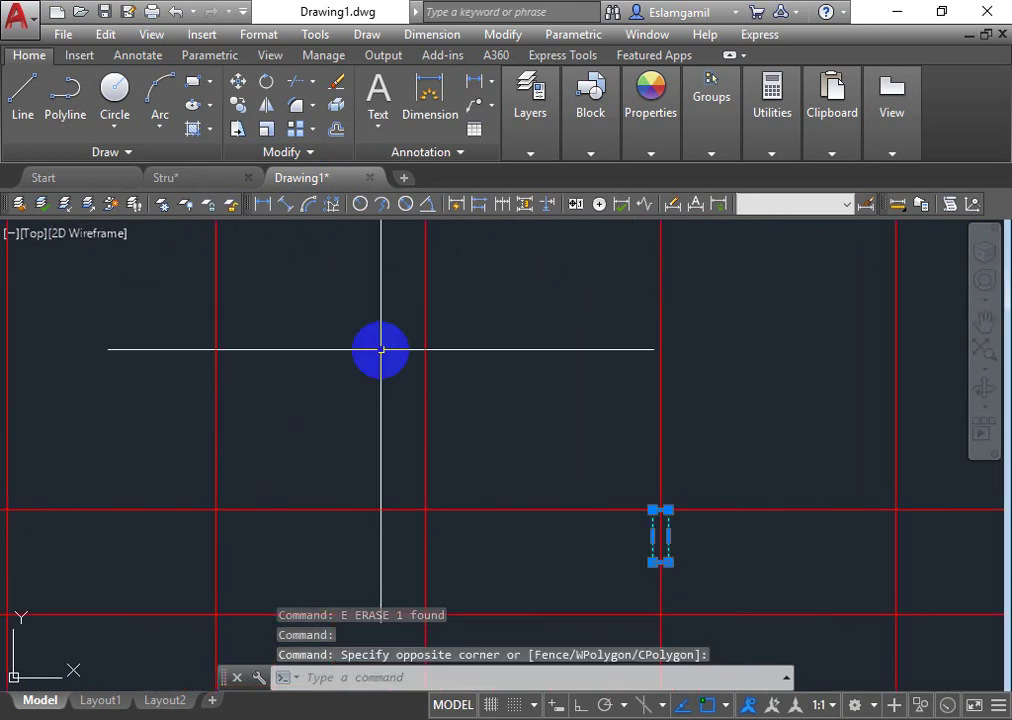
pyautogui.click(237, 105)
pyautogui.click(516, 545)
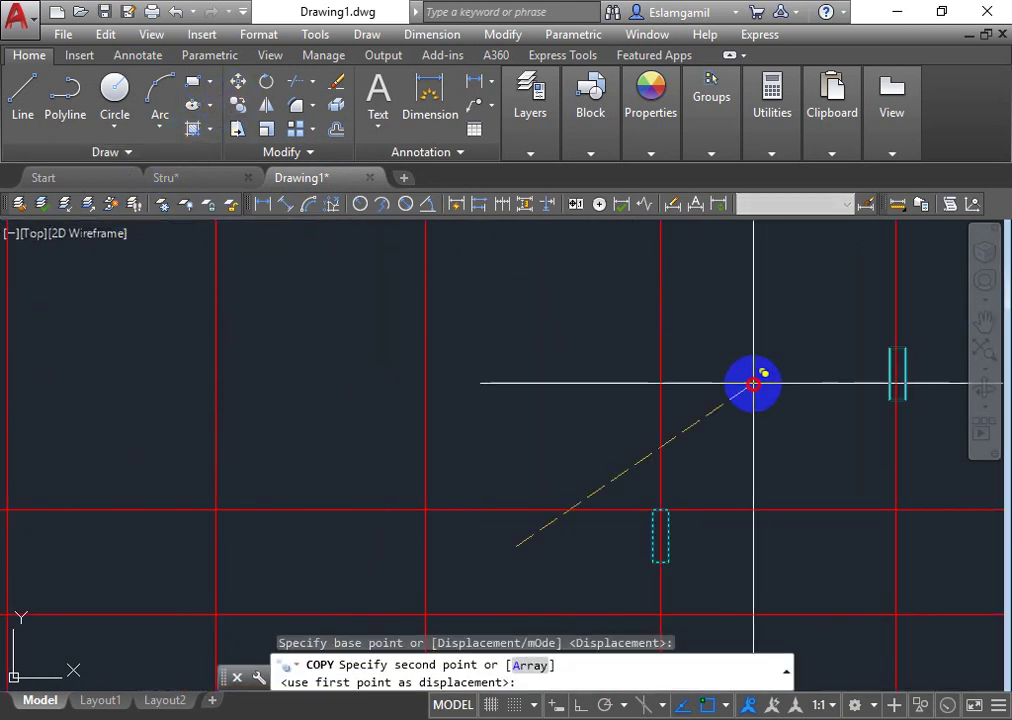
pyautogui.click(753, 383)
pyautogui.press('Return')
pyautogui.scroll(2, 587, 465)
pyautogui.scroll(5, 621, 465)
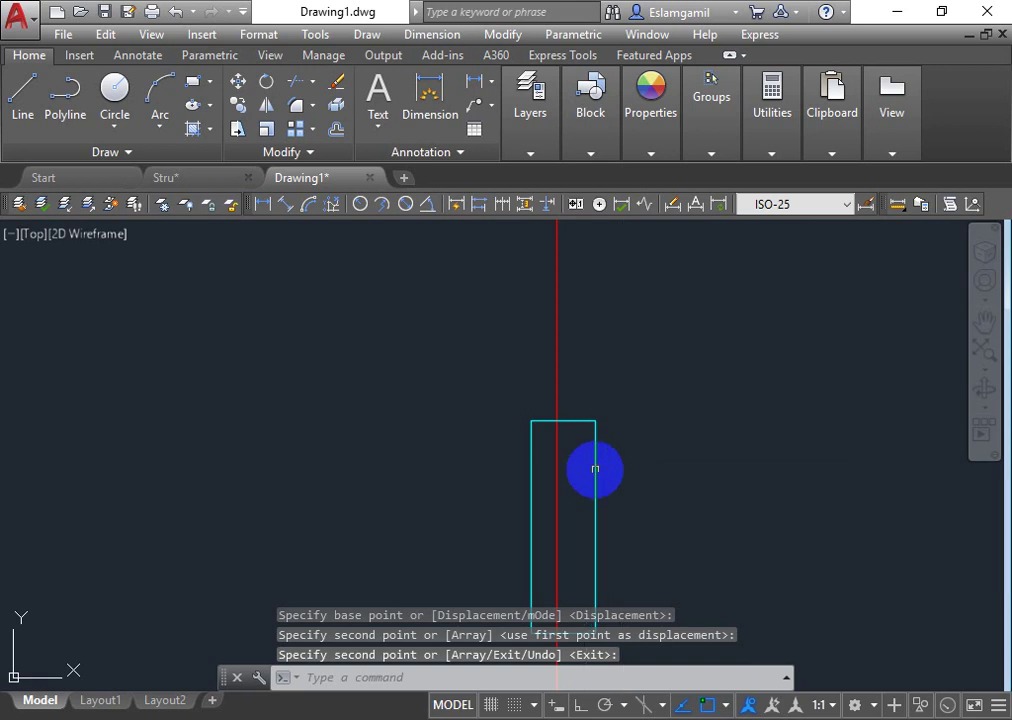
pyautogui.click(595, 466)
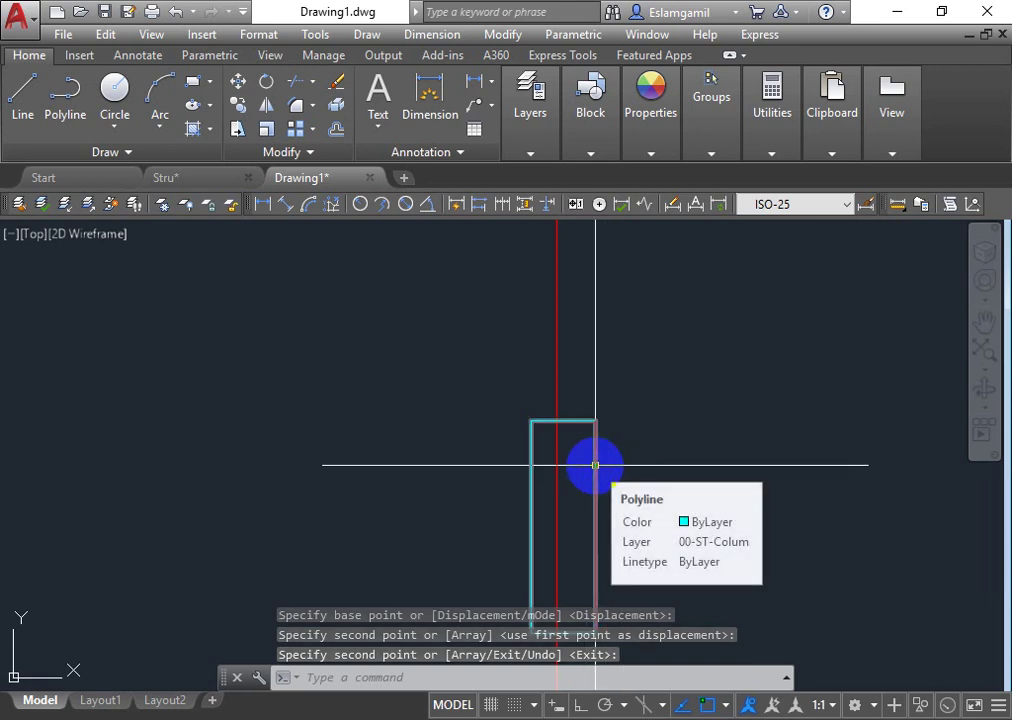
pyautogui.moveTo(595, 465)
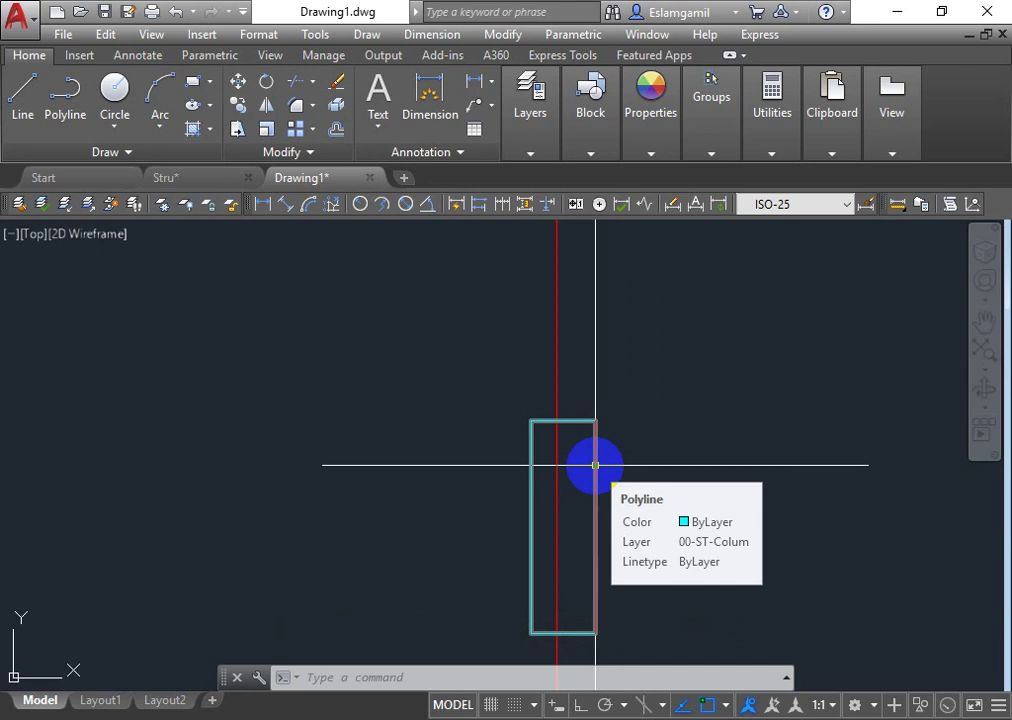
pyautogui.click(595, 465)
# Step: Explode the copied column rectangle with X, then JOIN its four edges into one closed polyline
pyautogui.write('x')
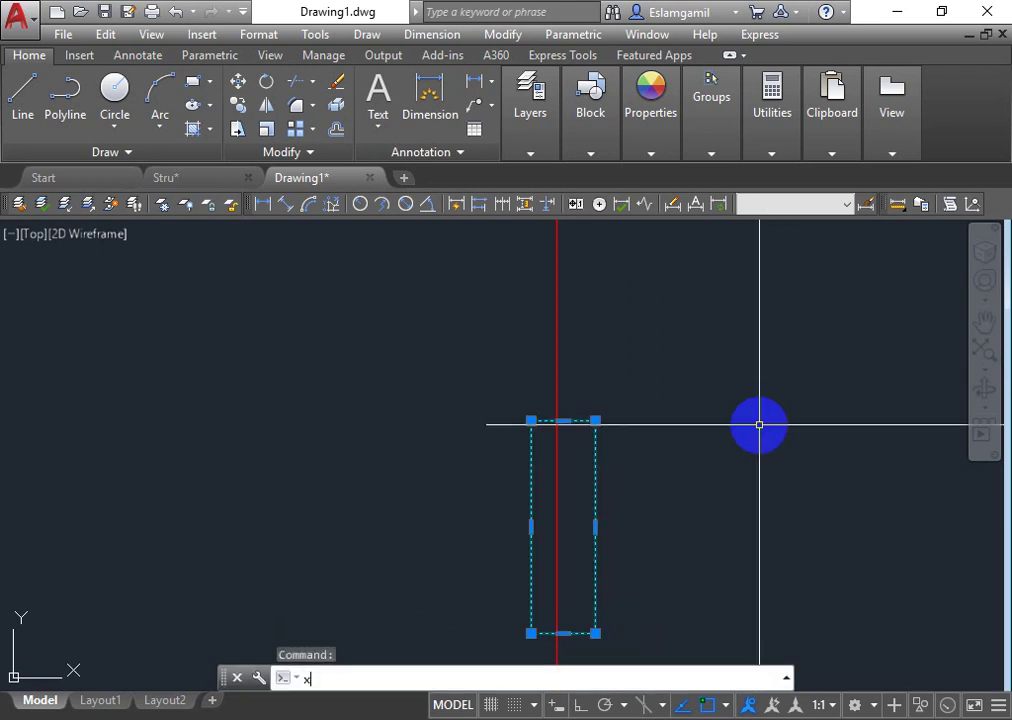
pyautogui.press('Return')
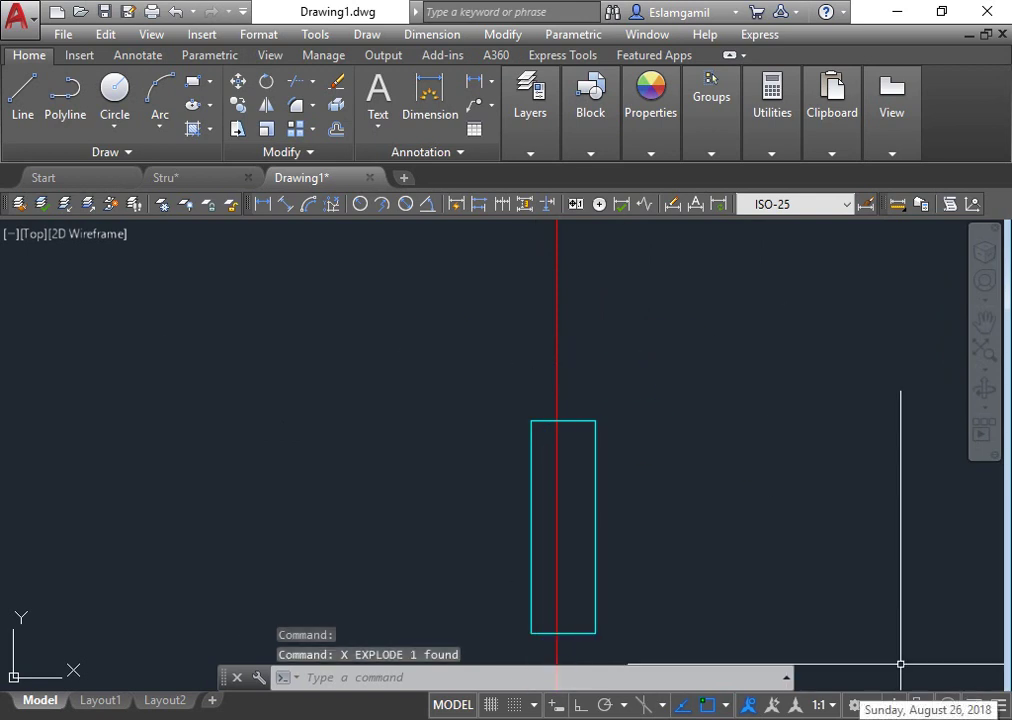
pyautogui.write('j')
pyautogui.press('Return')
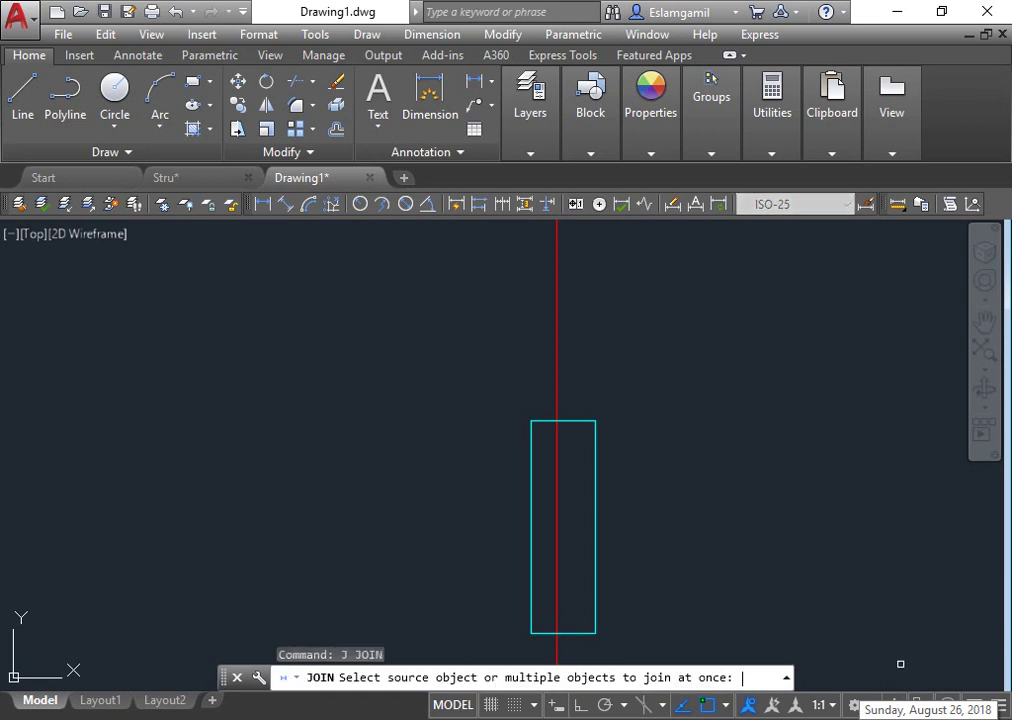
pyautogui.click(538, 612)
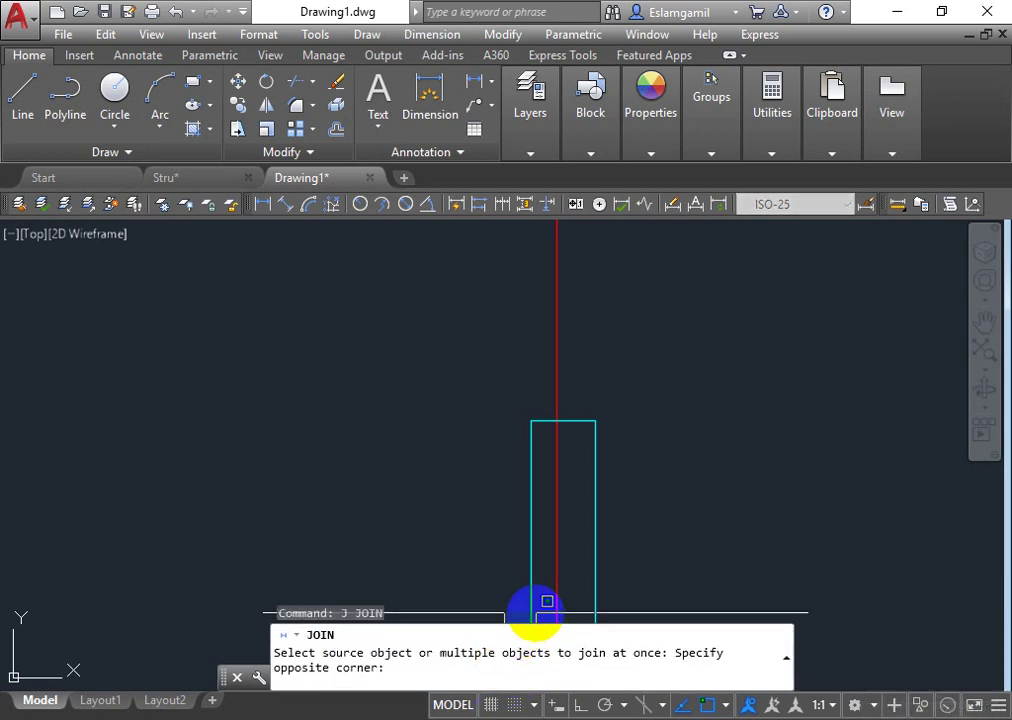
pyautogui.click(605, 424)
pyautogui.press('Return')
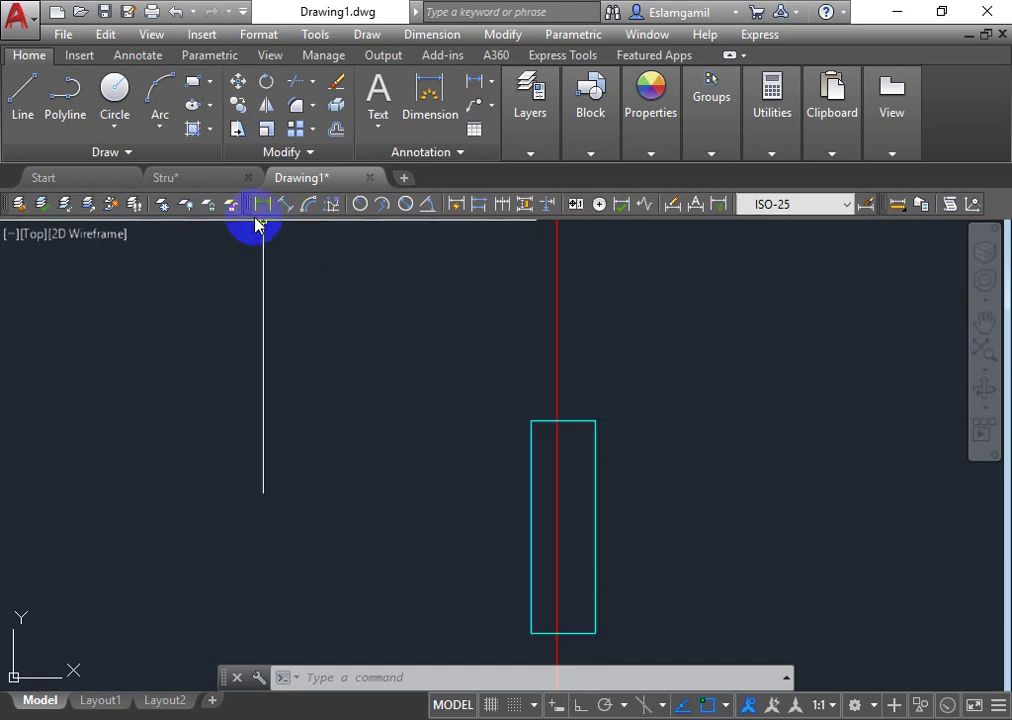
# Step: Switch back to Stru.dwg and zoom in on the hatched L-shaped wall corner
pyautogui.click(178, 177)
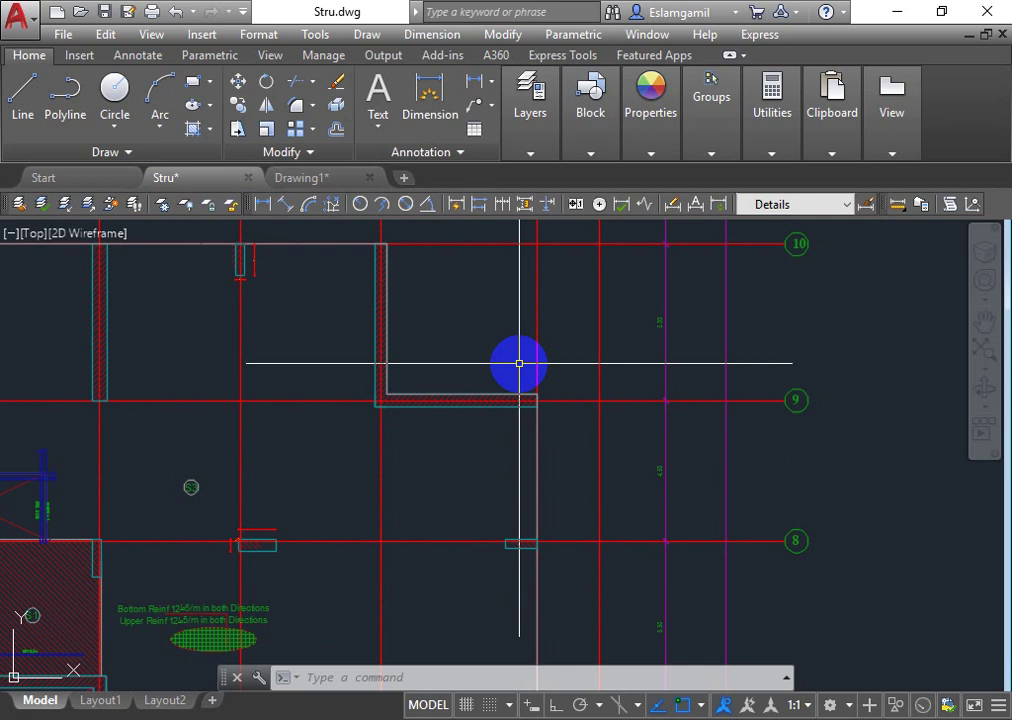
pyautogui.scroll(5, 330, 278)
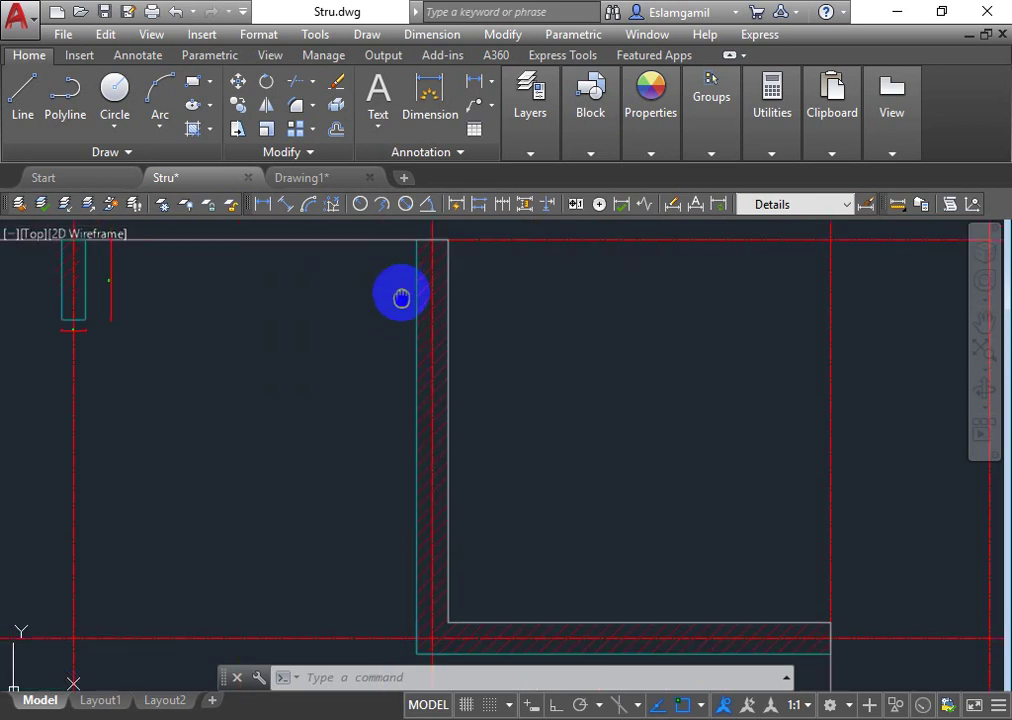
# Step: Add a 5.20 linear dimension along the wall's vertical edge
pyautogui.click(258, 205)
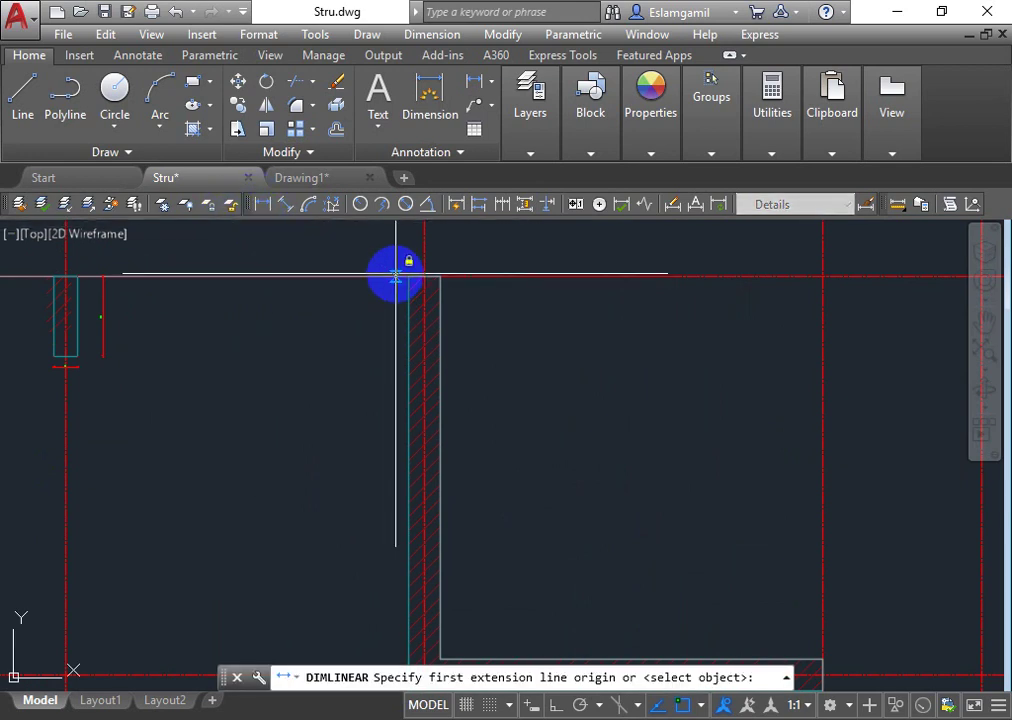
pyautogui.click(402, 273)
pyautogui.scroll(-3, 400, 266)
pyautogui.scroll(3, 402, 418)
pyautogui.scroll(-2, 402, 440)
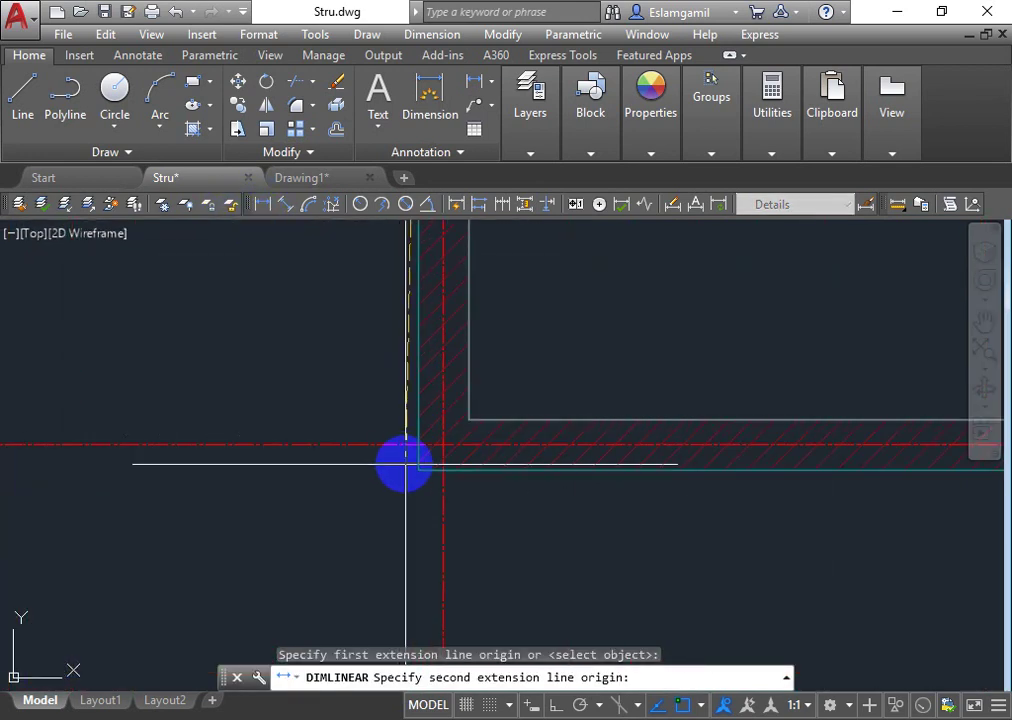
pyautogui.click(407, 472)
pyautogui.click(330, 461)
pyautogui.scroll(3, 469, 568)
pyautogui.scroll(3, 459, 418)
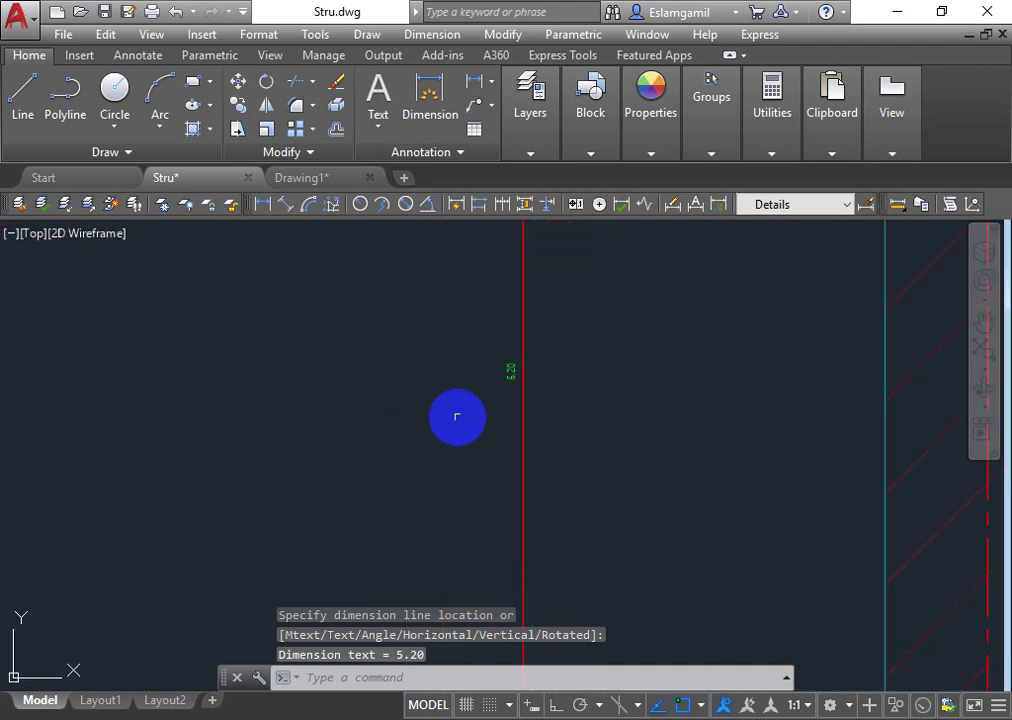
pyautogui.scroll(3, 538, 373)
pyautogui.moveTo(628, 452); pyautogui.dragTo(280, 422, button='middle')
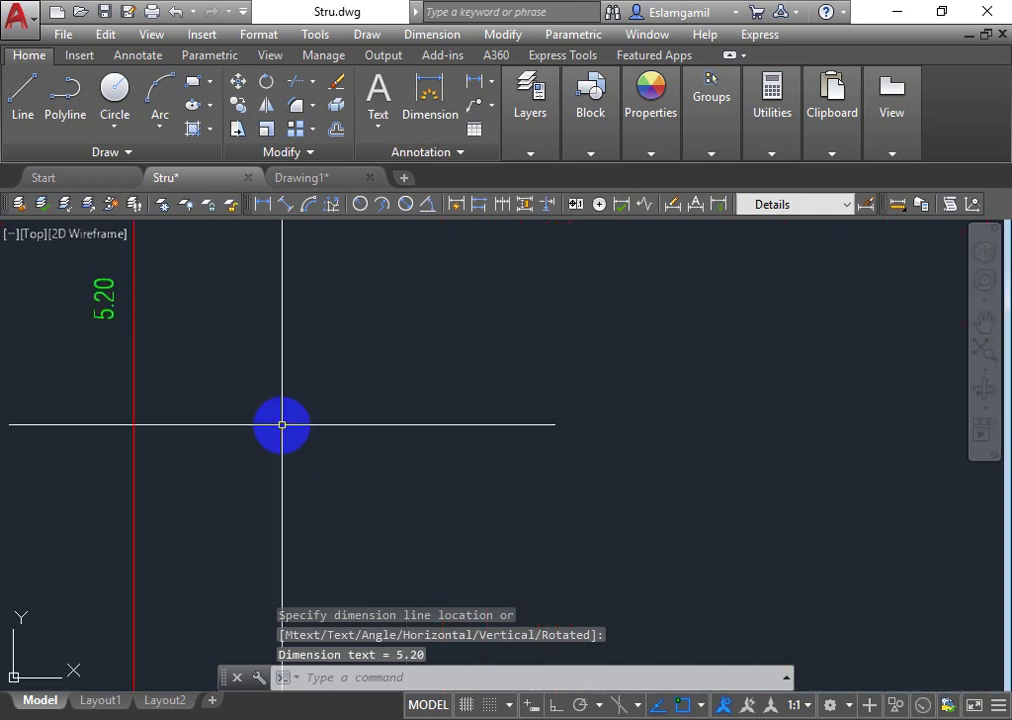
# Step: Add a 5.20 linear dimension along the wall's horizontal leg
pyautogui.press('Return')
pyautogui.scroll(-4, 436, 413)
pyautogui.scroll(-2, 368, 420)
pyautogui.moveTo(368, 420)
pyautogui.mouseDown(button='middle')
pyautogui.moveTo(236, 298)
pyautogui.moveTo(210, 630)
pyautogui.mouseUp(button='middle')
pyautogui.click(199, 594)
pyautogui.scroll(-1, 413, 579)
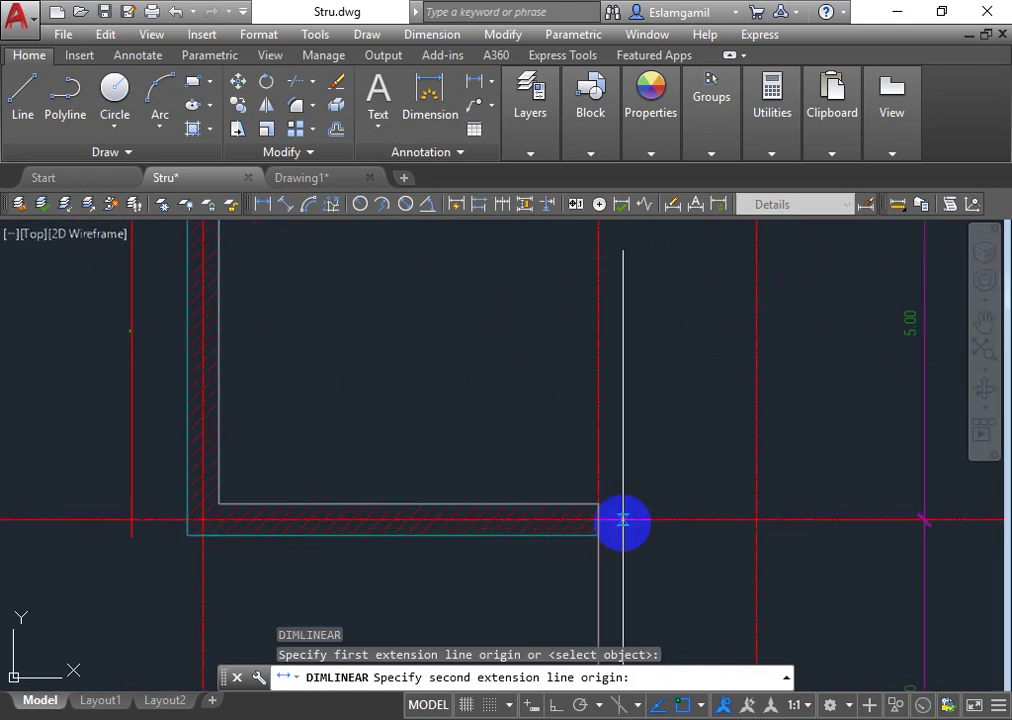
pyautogui.click(599, 535)
pyautogui.click(463, 578)
pyautogui.scroll(2, 368, 584)
pyautogui.scroll(3, 474, 562)
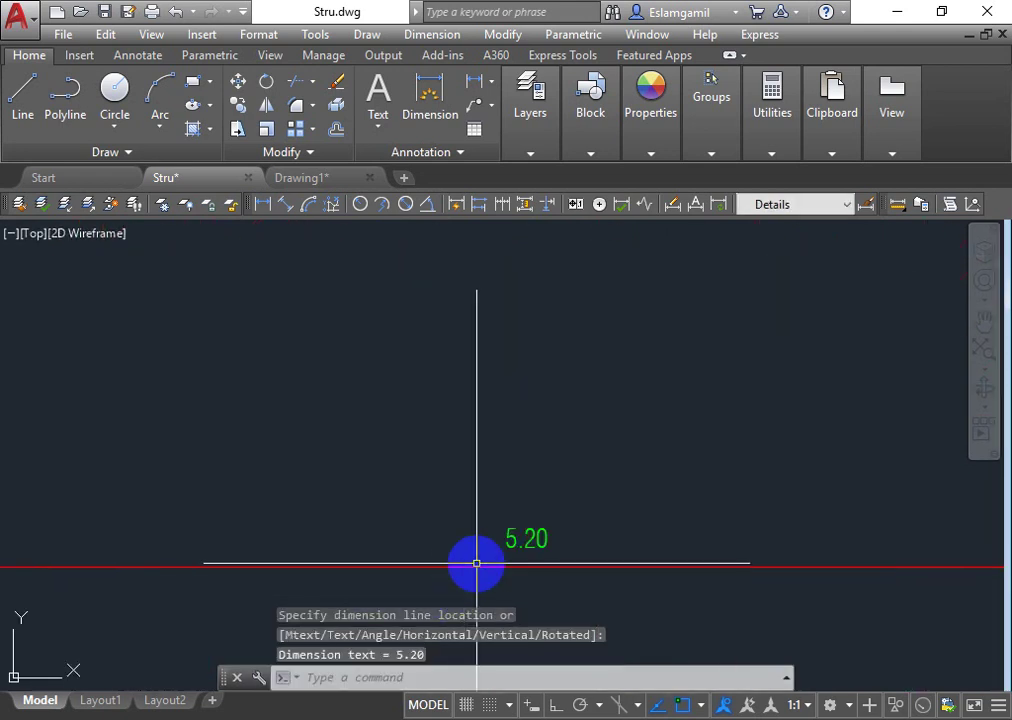
pyautogui.scroll(2, 492, 549)
pyautogui.scroll(-3, 474, 526)
pyautogui.scroll(-3, 729, 527)
# Step: Dimension the 0.40 wall thickness at the wall's end corner
pyautogui.press('Return')
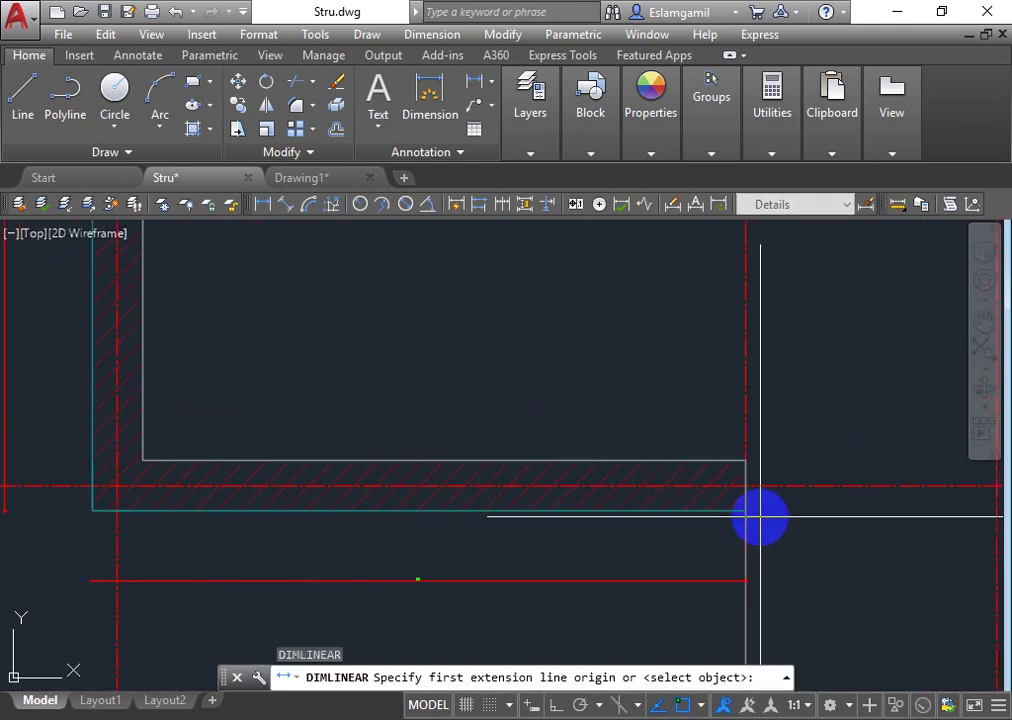
pyautogui.click(745, 510)
pyautogui.click(745, 461)
pyautogui.click(840, 487)
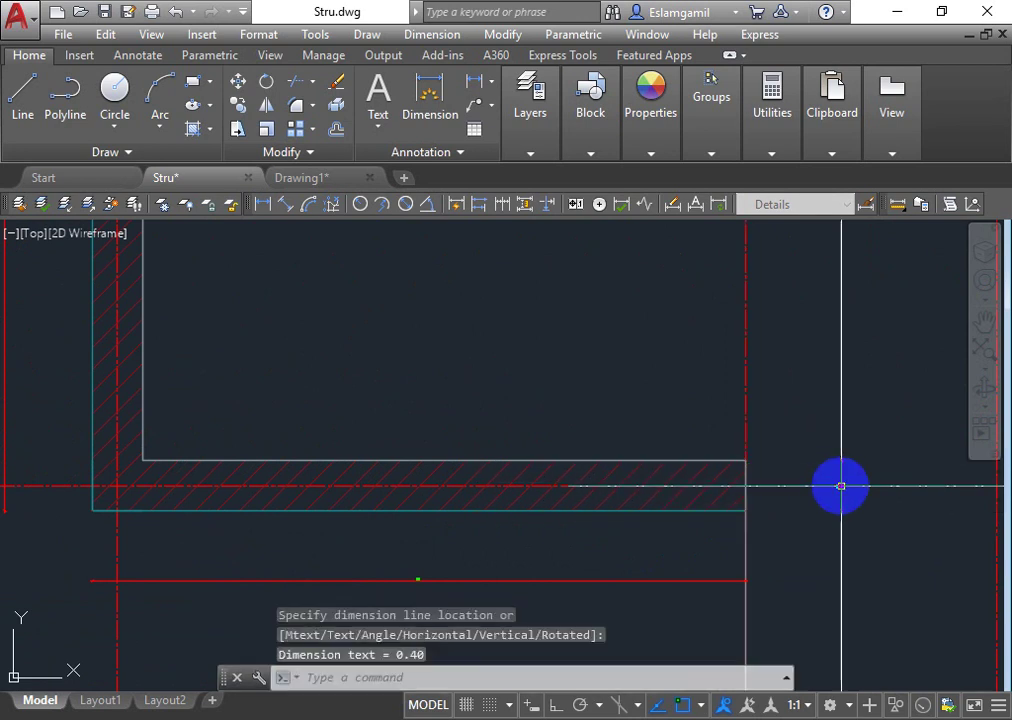
pyautogui.scroll(3, 840, 483)
pyautogui.scroll(2, 892, 463)
pyautogui.scroll(-4, 892, 463)
pyautogui.moveTo(892, 463)
pyautogui.mouseDown(button='middle')
pyautogui.moveTo(682, 397)
pyautogui.moveTo(782, 477)
pyautogui.mouseUp(button='middle')
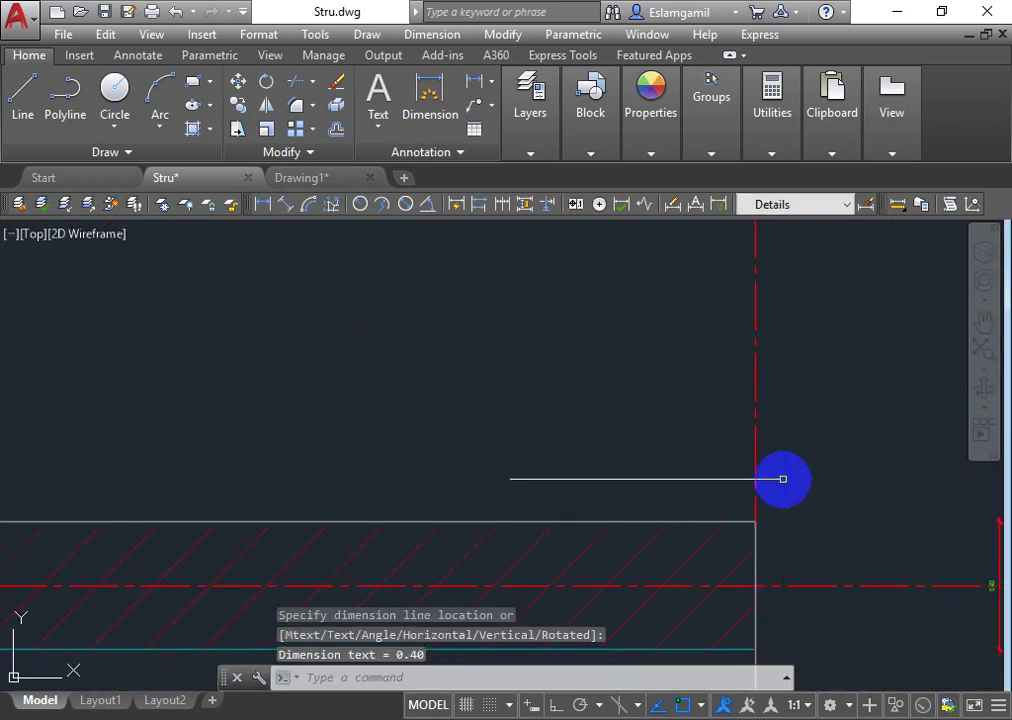
# Step: Add a 4.80 linear dimension below the wall, spanning its full length
pyautogui.press('Return')
pyautogui.click(755, 524)
pyautogui.scroll(-4, 755, 524)
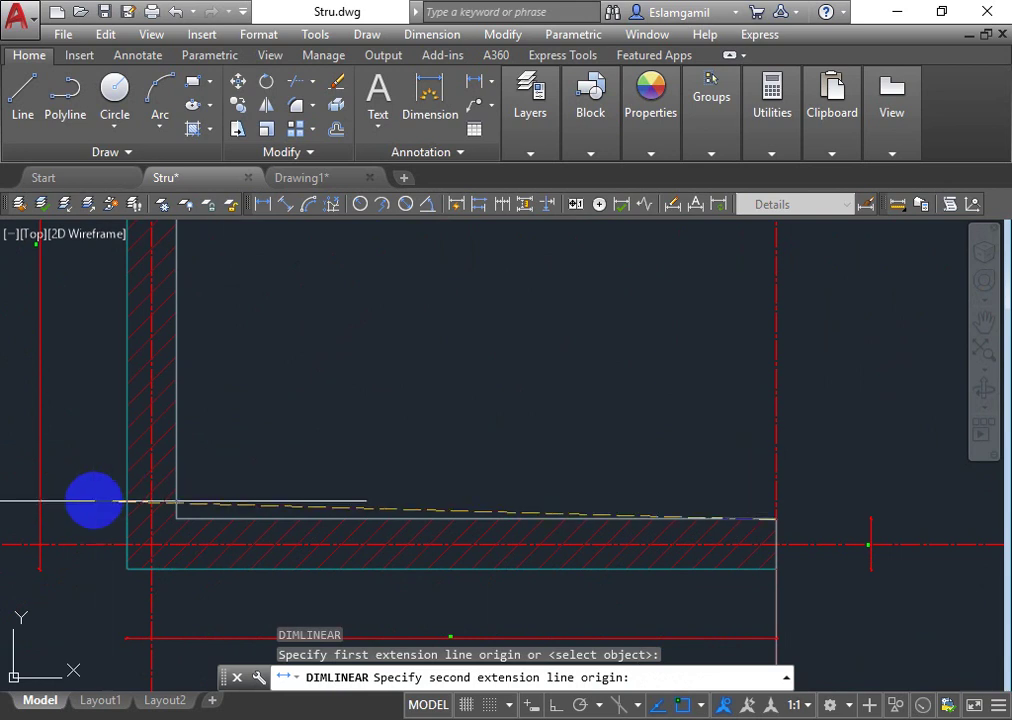
pyautogui.click(176, 520)
pyautogui.scroll(3, 381, 456)
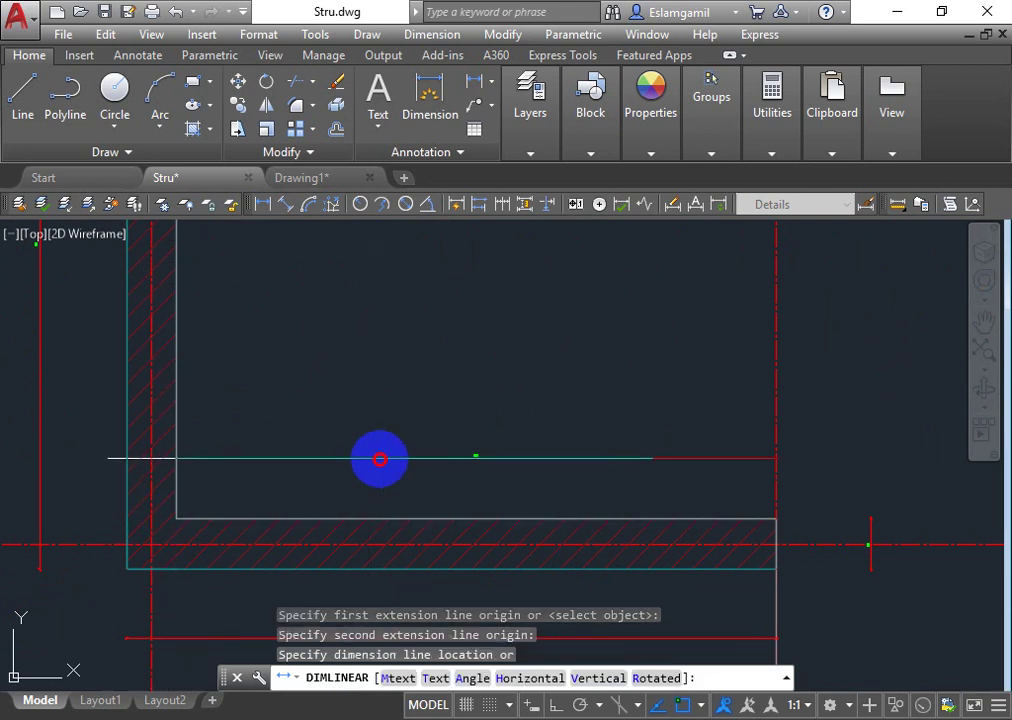
pyautogui.click(522, 467)
pyautogui.scroll(2, 361, 408)
pyautogui.scroll(-2, 402, 465)
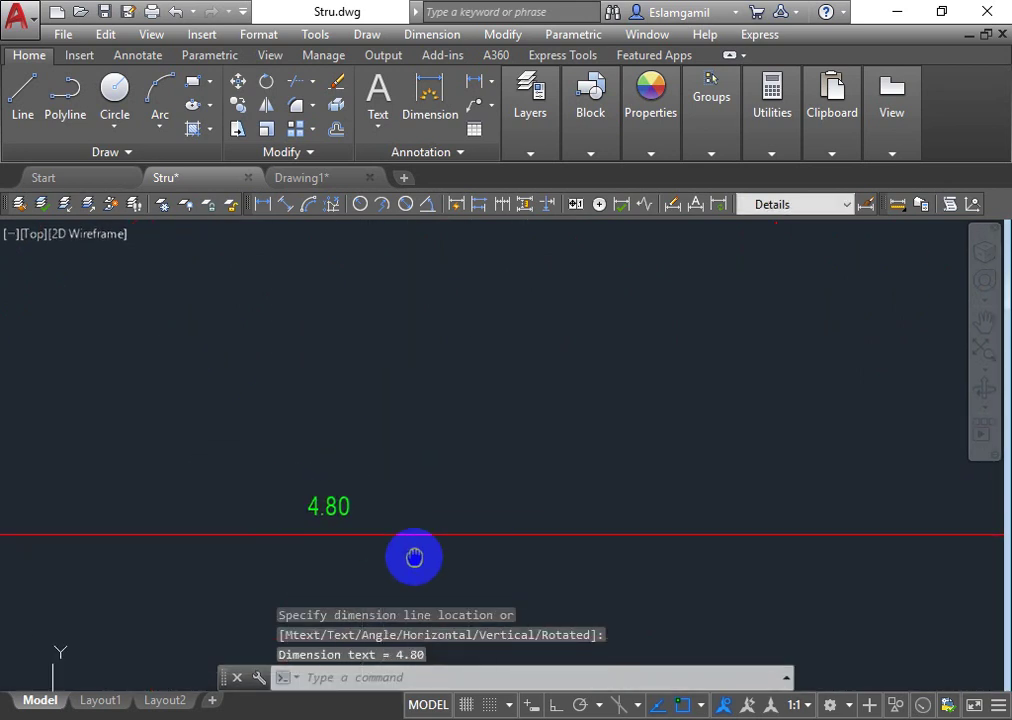
pyautogui.scroll(-3, 357, 451)
pyautogui.moveTo(373, 374); pyautogui.dragTo(404, 433, button='middle')
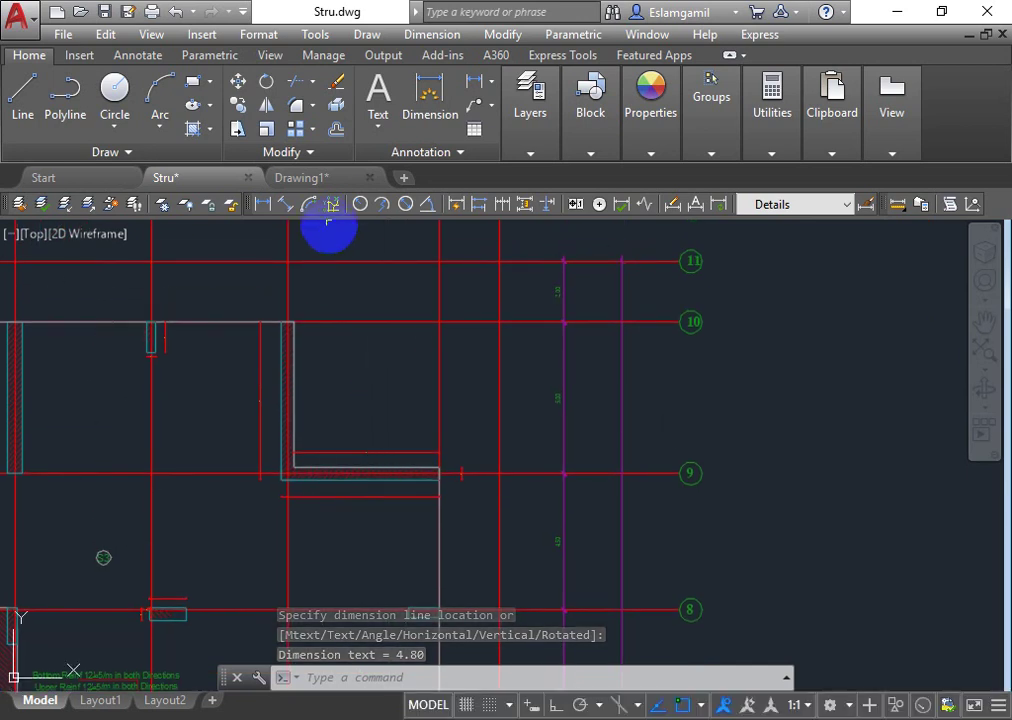
# Step: In Drawing1, erase the stray copied cyan rectangle lying off the grid
pyautogui.click(330, 177)
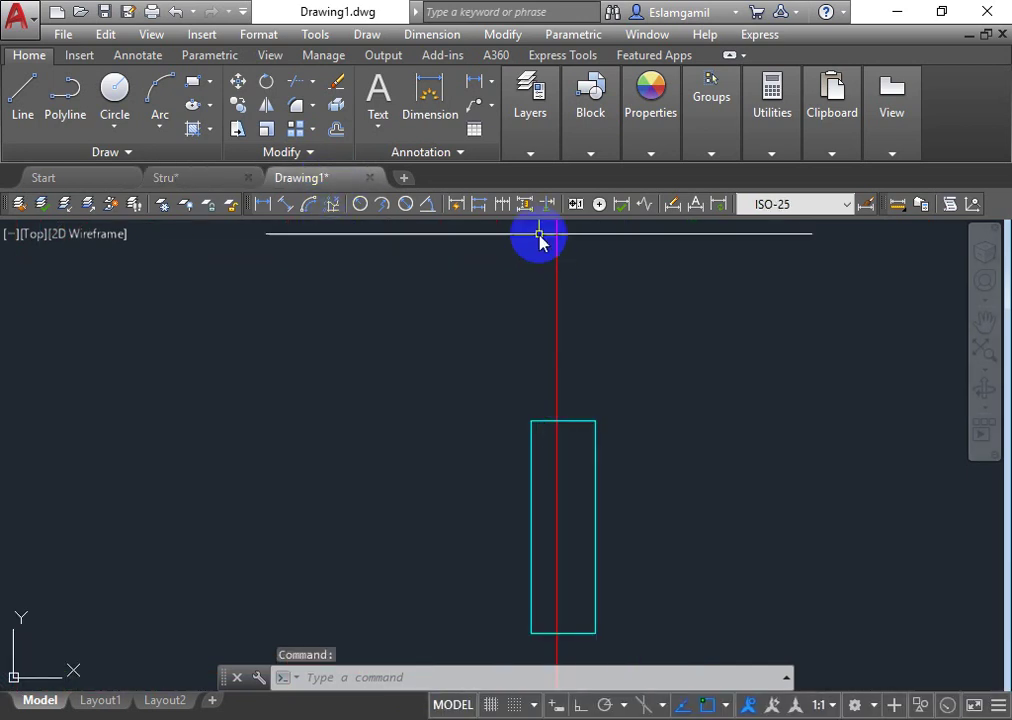
pyautogui.scroll(-8, 566, 362)
pyautogui.click(567, 413)
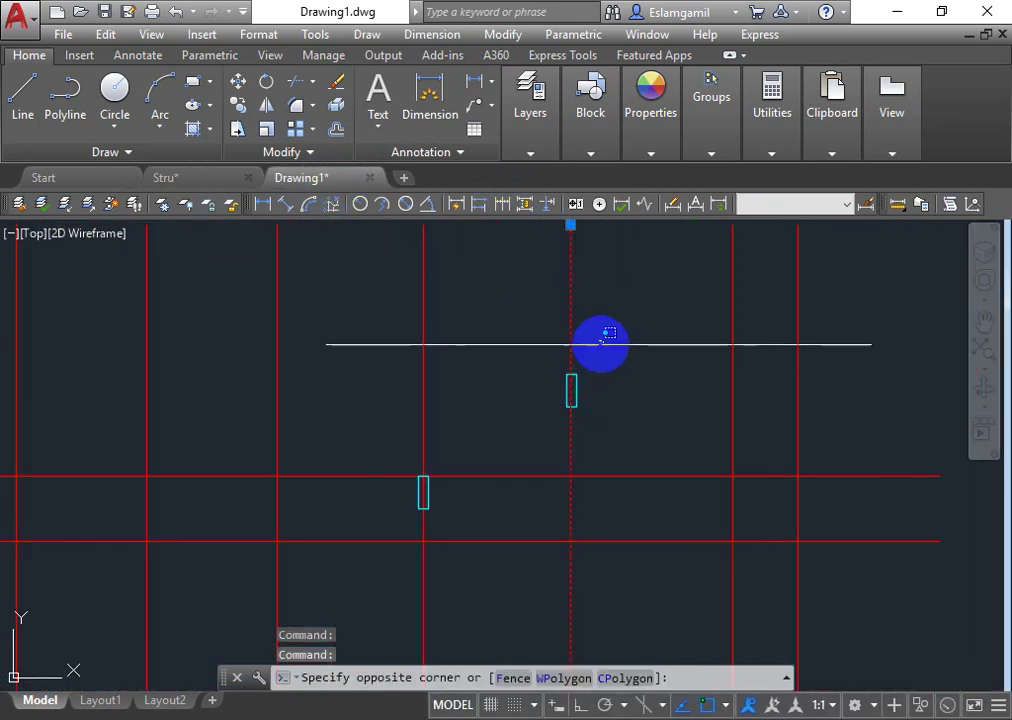
pyautogui.press('Escape')
pyautogui.click(542, 414)
pyautogui.click(622, 331)
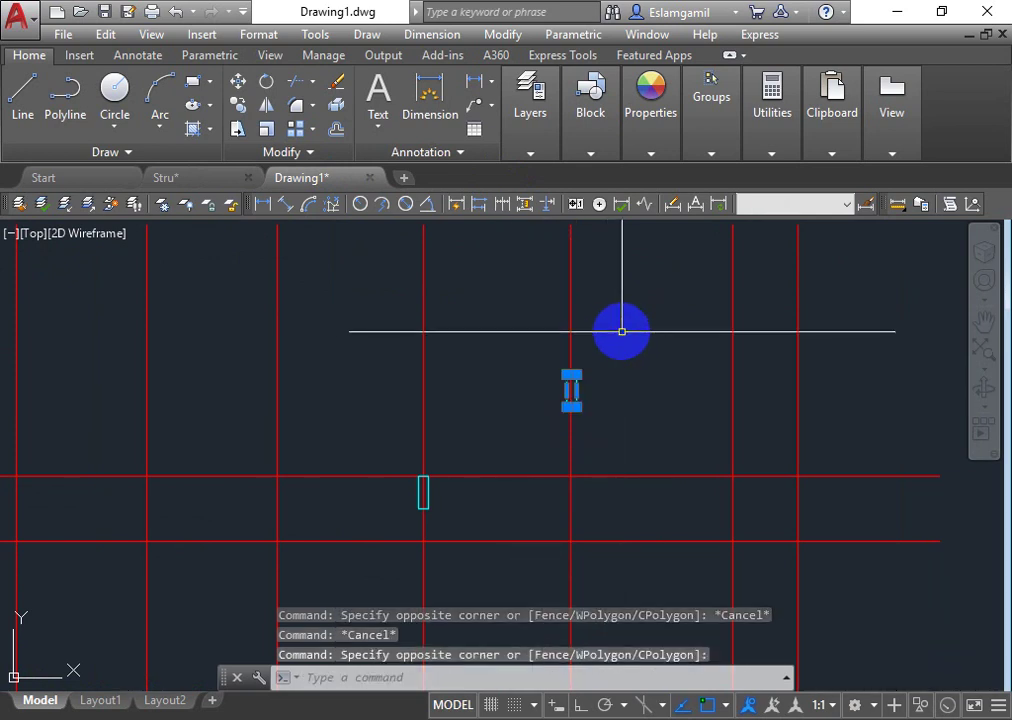
pyautogui.write('e')
pyautogui.press('Return')
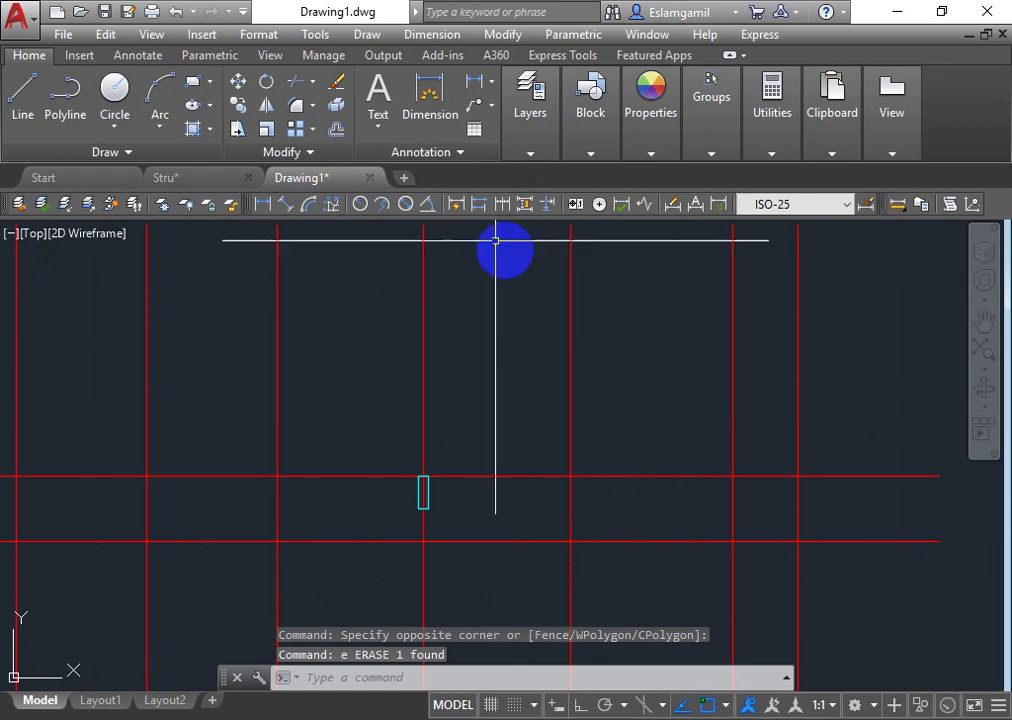
pyautogui.click(541, 155)
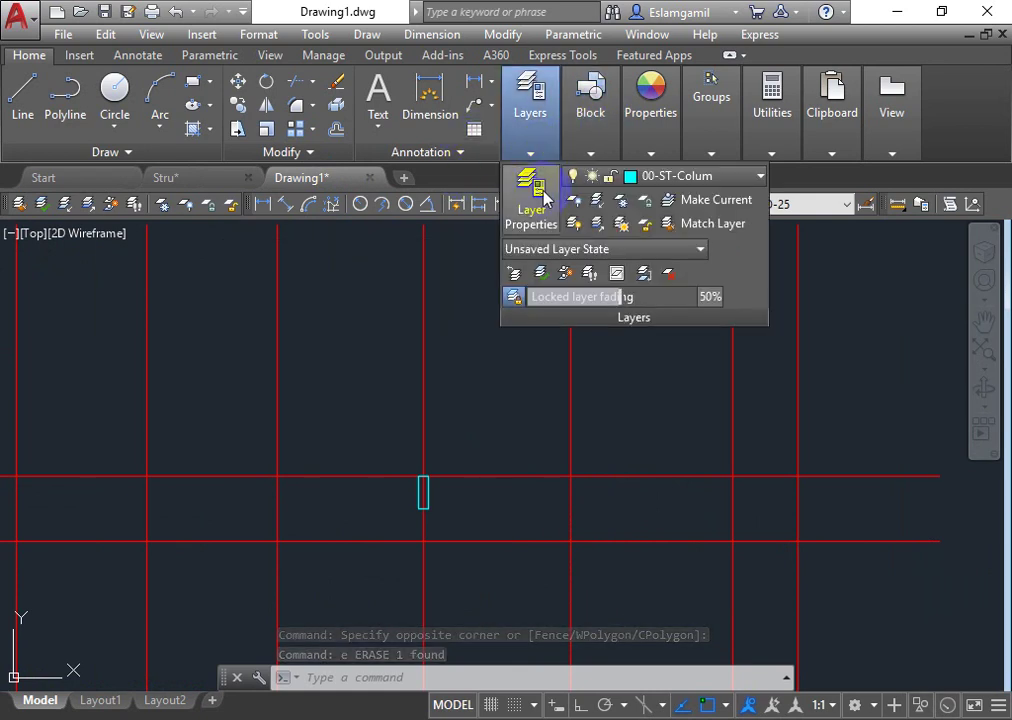
# Step: Add layer 00-ST-Shear Wall with magenta colour and Continuous linetype in Layer Properties
pyautogui.click(536, 195)
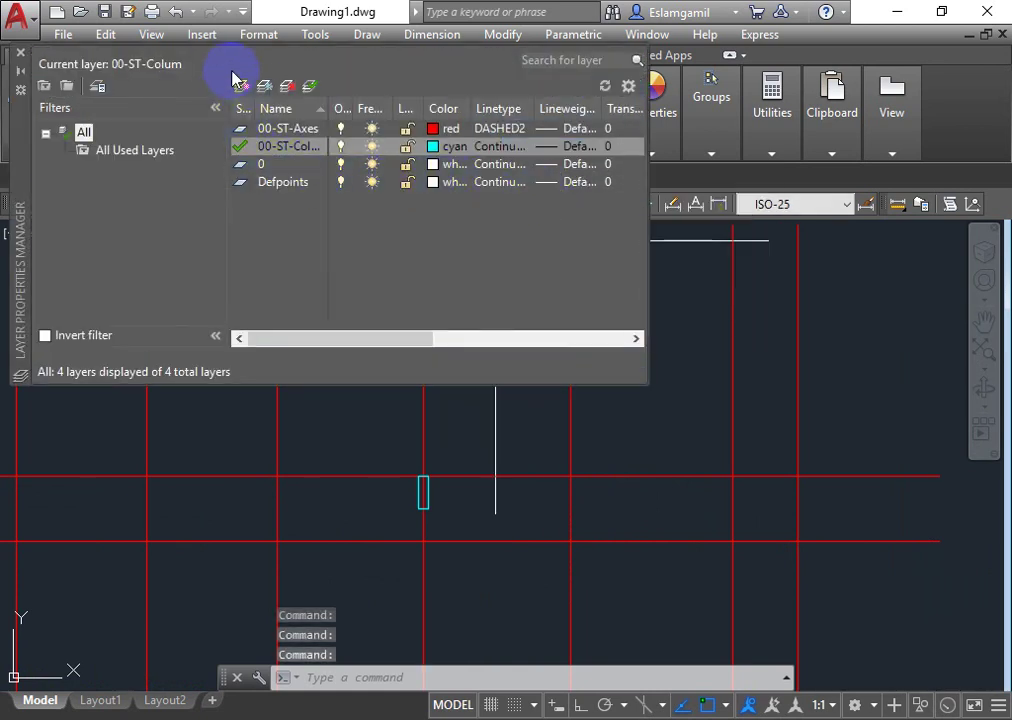
pyautogui.click(245, 88)
pyautogui.write('ST-Shear Wall')
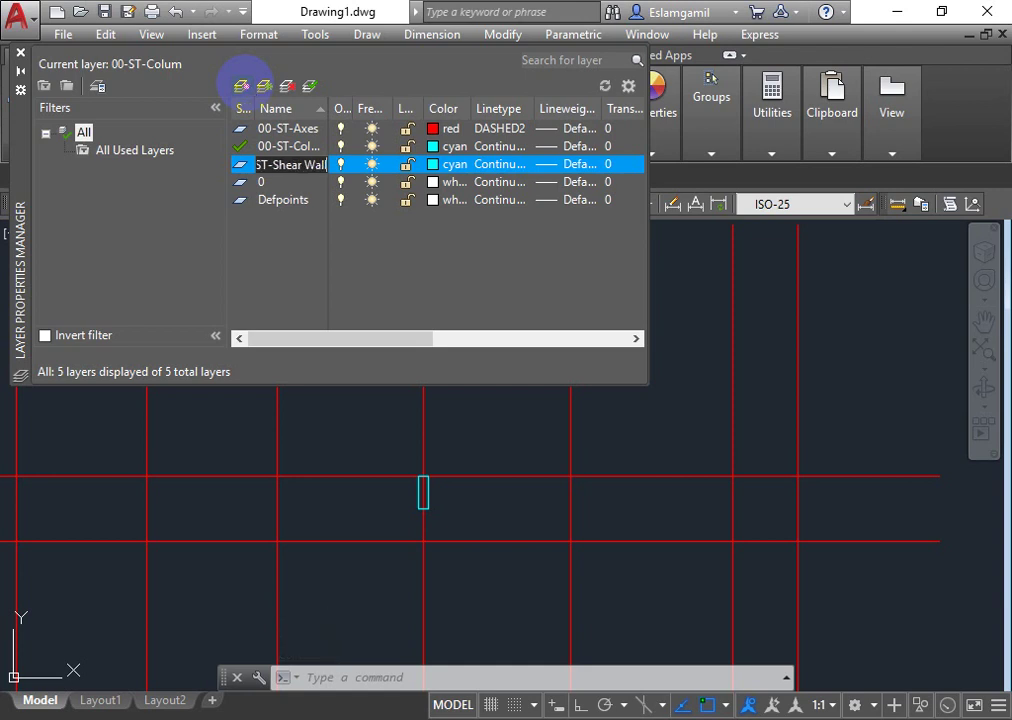
pyautogui.press('Return')
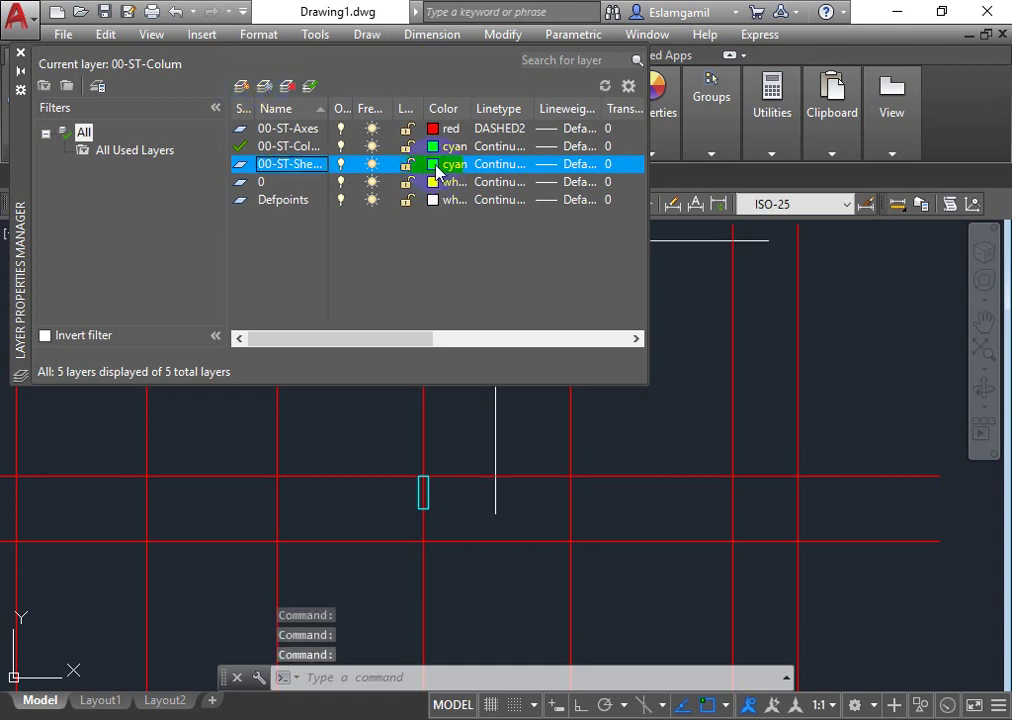
pyautogui.click(450, 164)
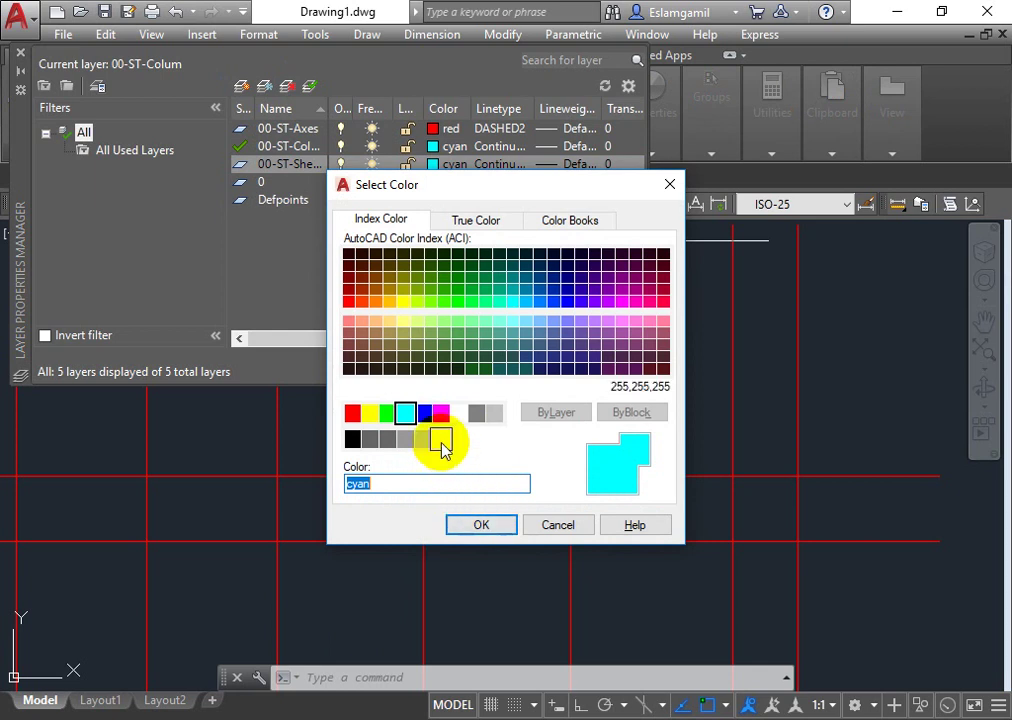
pyautogui.click(441, 413)
pyautogui.click(478, 524)
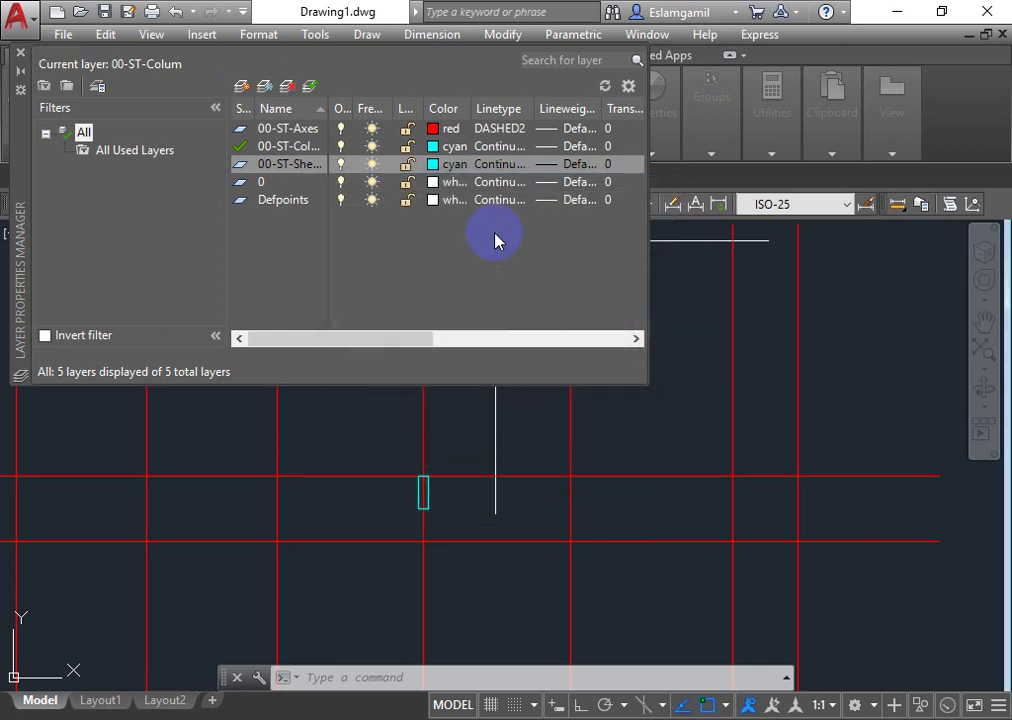
pyautogui.click(507, 166)
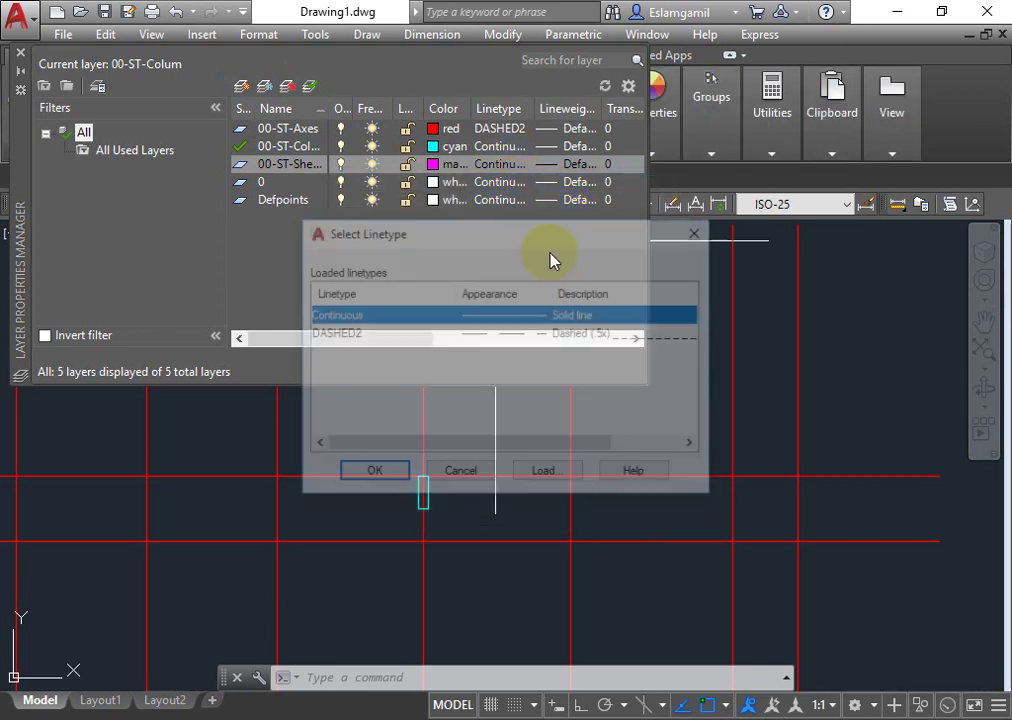
pyautogui.click(400, 476)
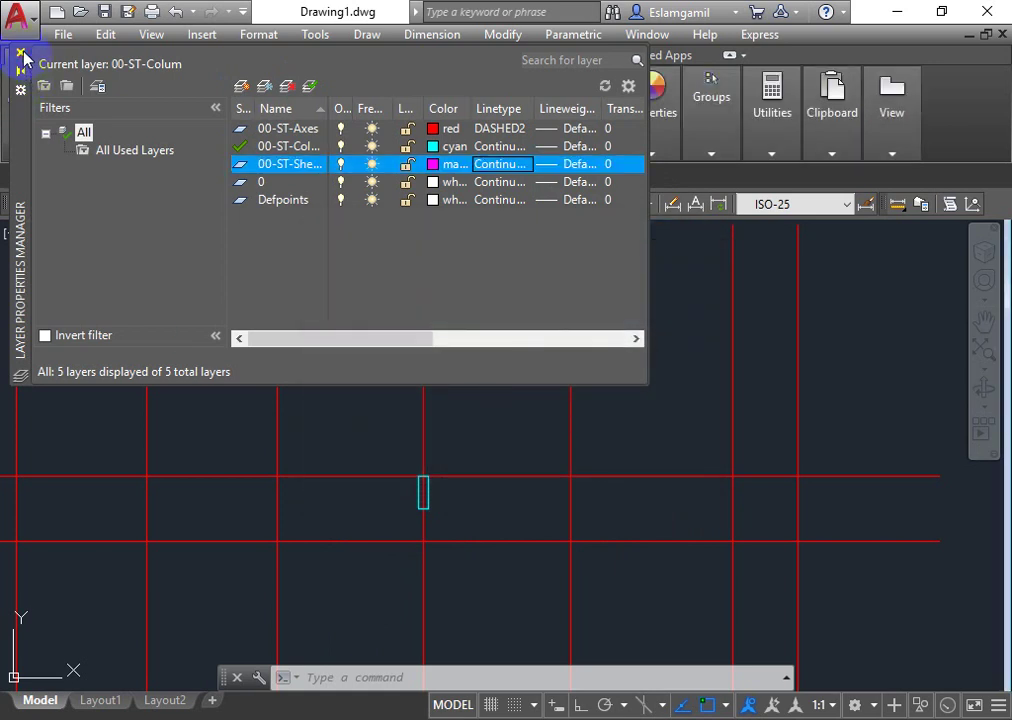
pyautogui.click(20, 52)
pyautogui.moveTo(558, 366); pyautogui.dragTo(397, 388, button='middle')
pyautogui.moveTo(581, 414); pyautogui.dragTo(436, 410, button='middle')
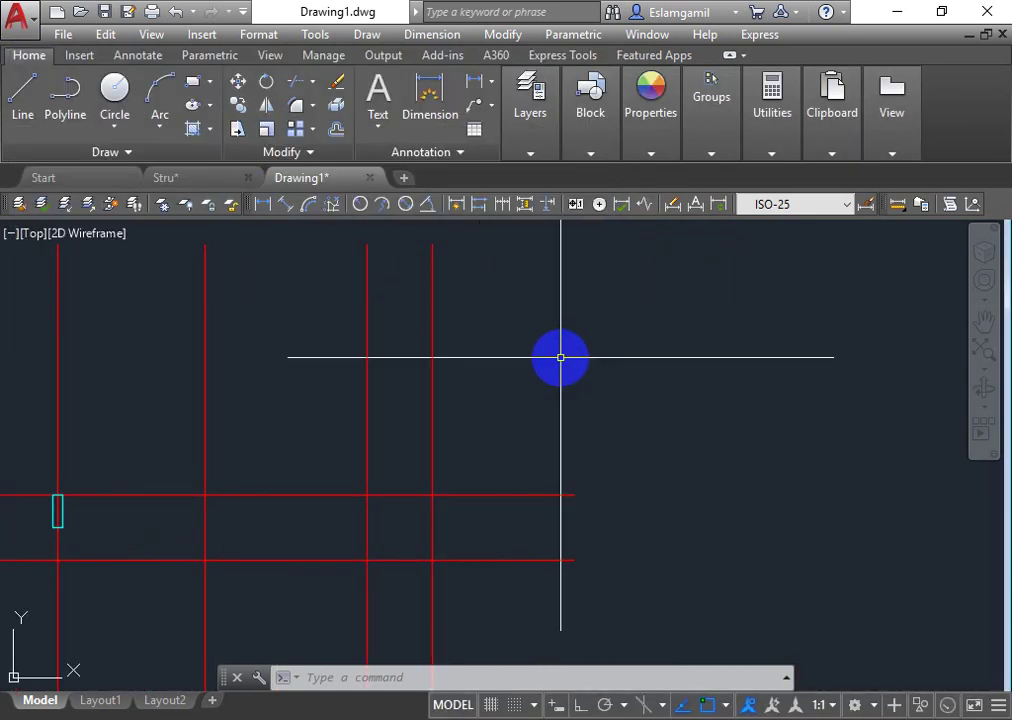
# Step: Choose 00-ST-Shear Wall from the Layers dropdown as the current layer
pyautogui.click(520, 153)
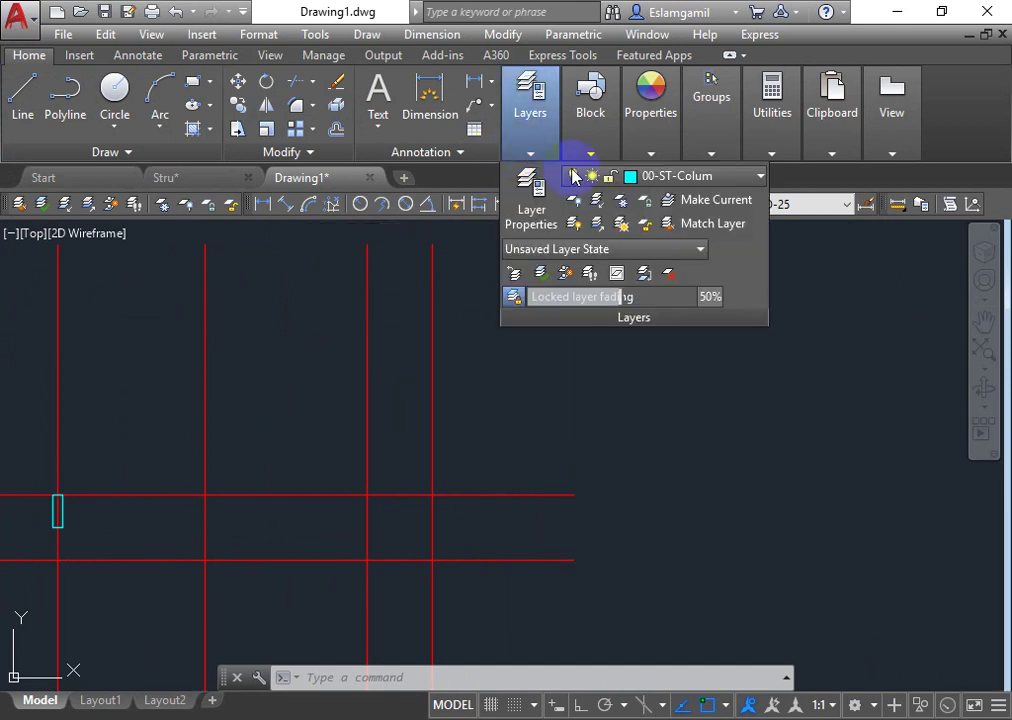
pyautogui.click(655, 180)
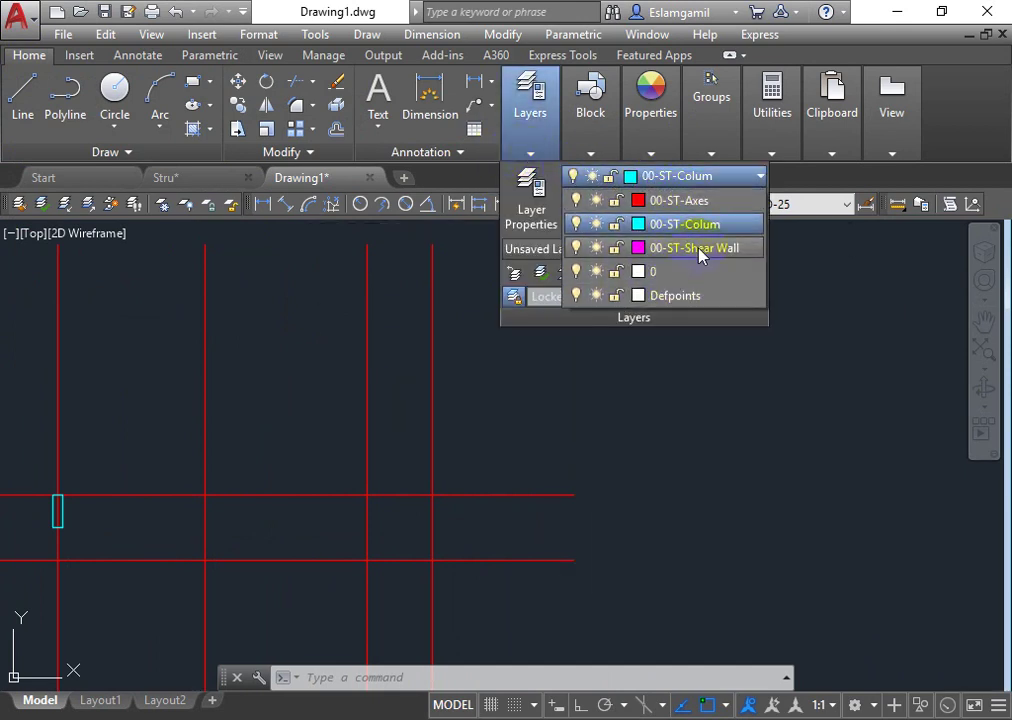
pyautogui.click(698, 252)
pyautogui.click(621, 409)
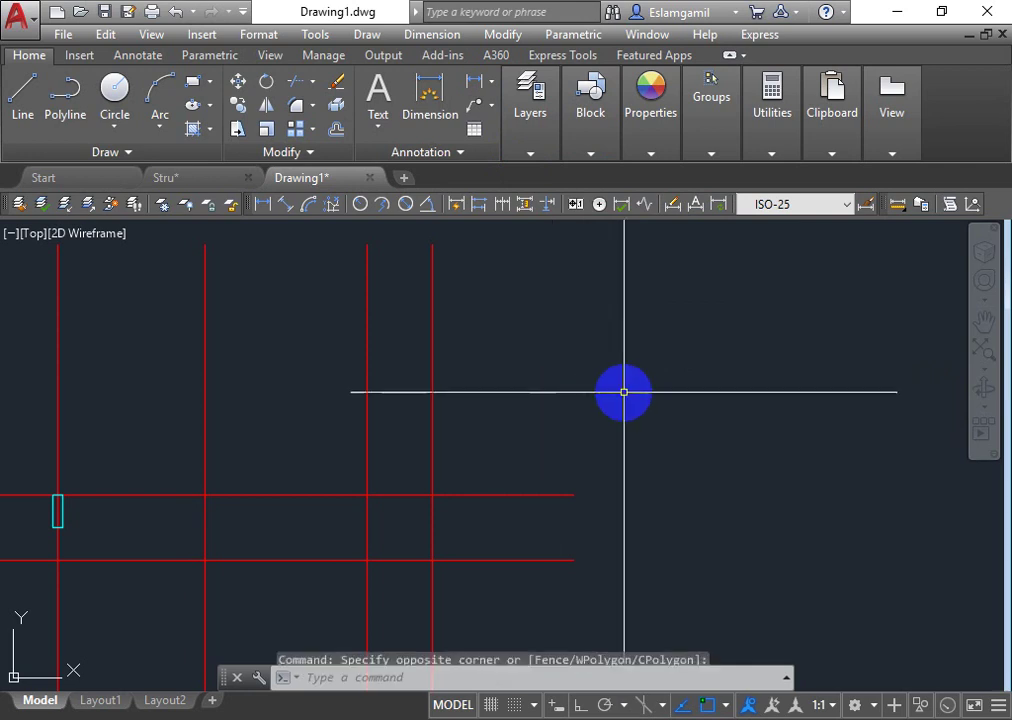
pyautogui.write('p')
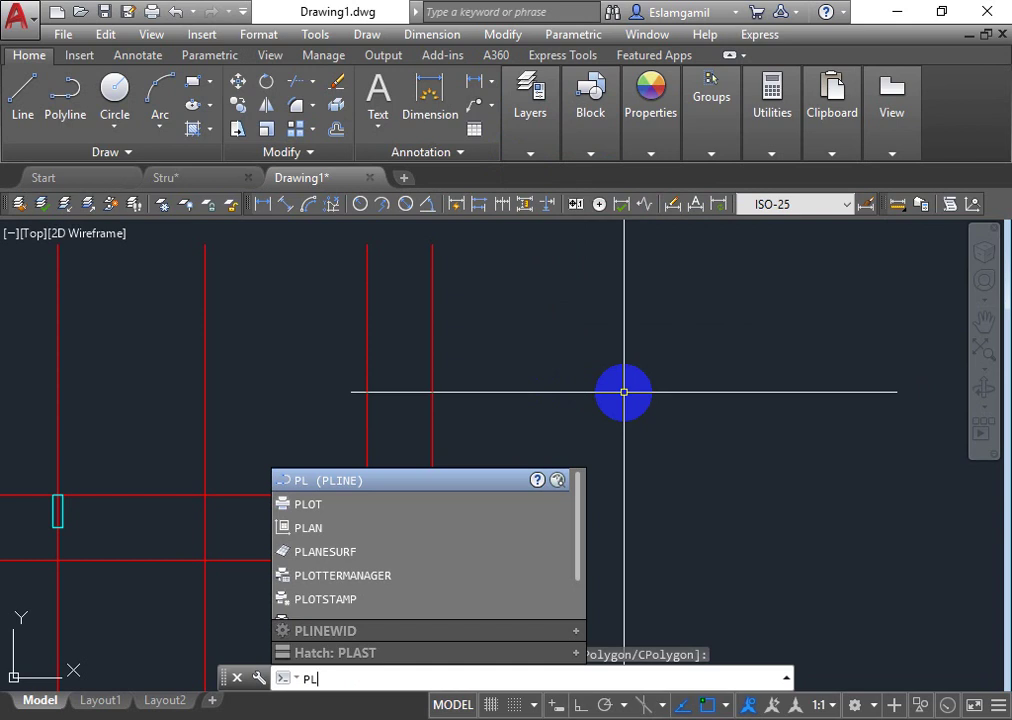
# Step: Start a polyline at the wall corner with Ortho on and draw its 5.2 legs
pyautogui.press('Return')
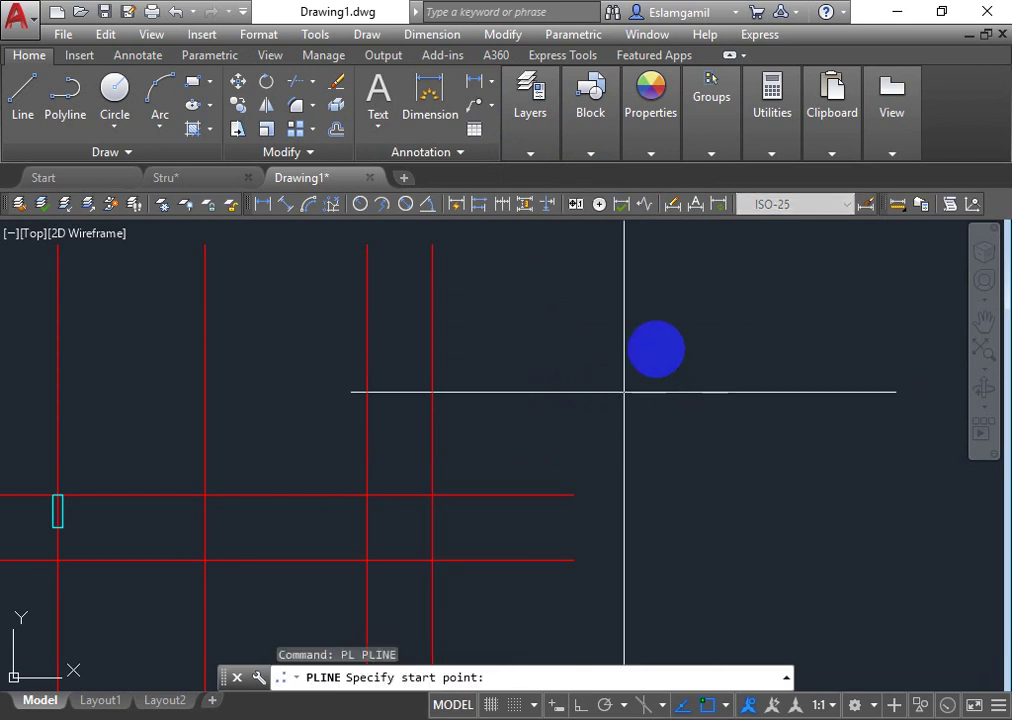
pyautogui.click(624, 311)
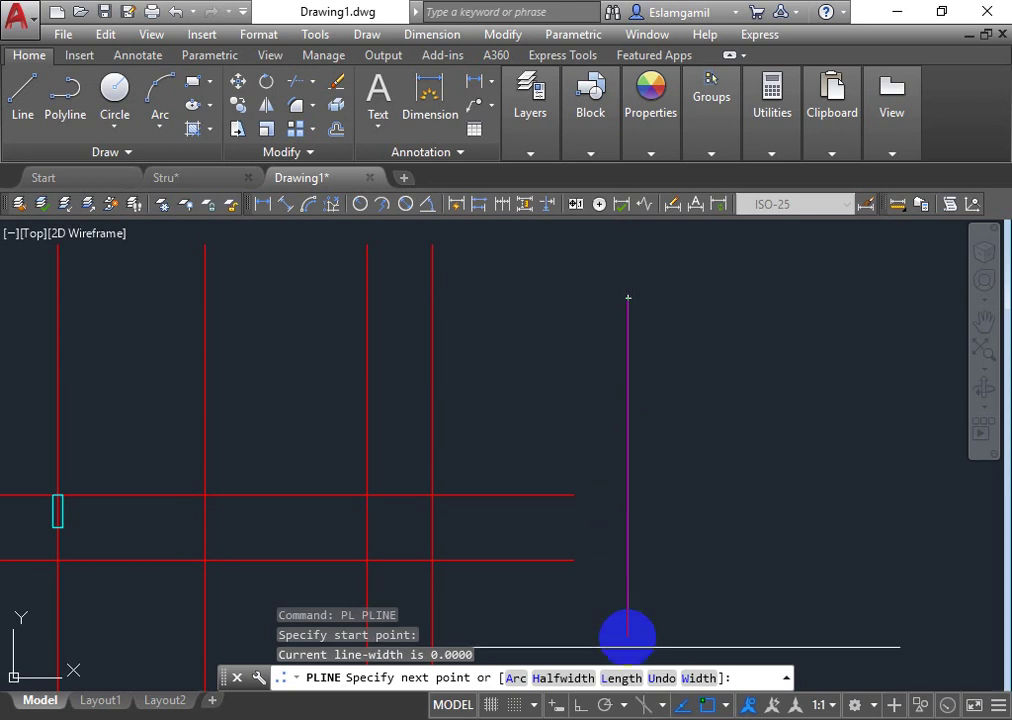
pyautogui.click(577, 706)
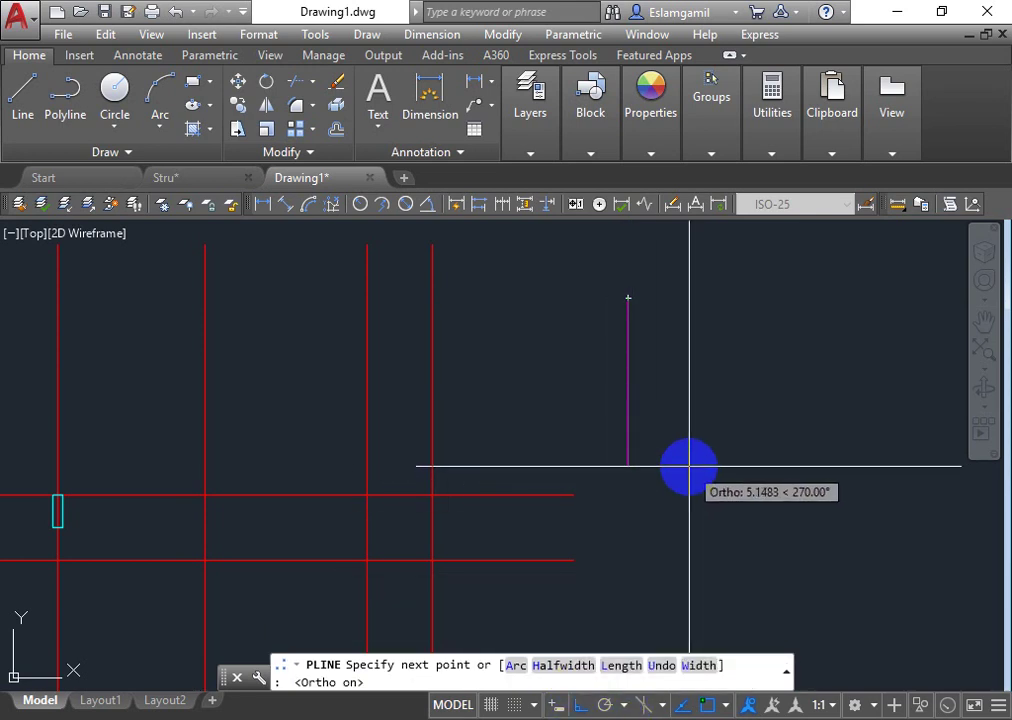
pyautogui.write('5.2')
pyautogui.press('Return')
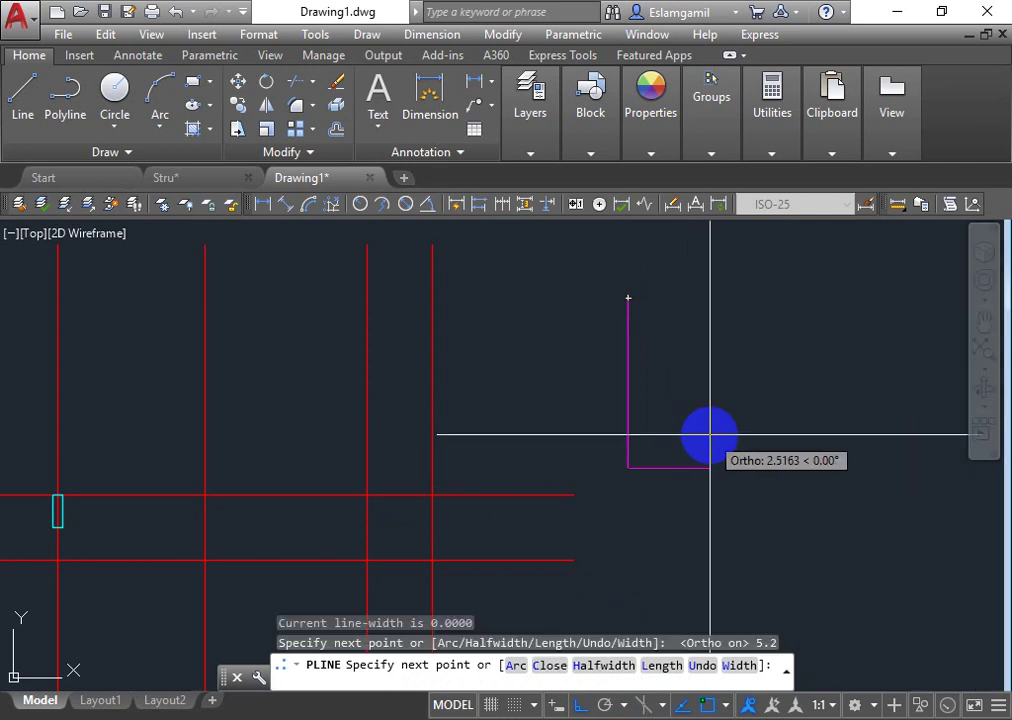
pyautogui.write('5.2')
pyautogui.press('Return')
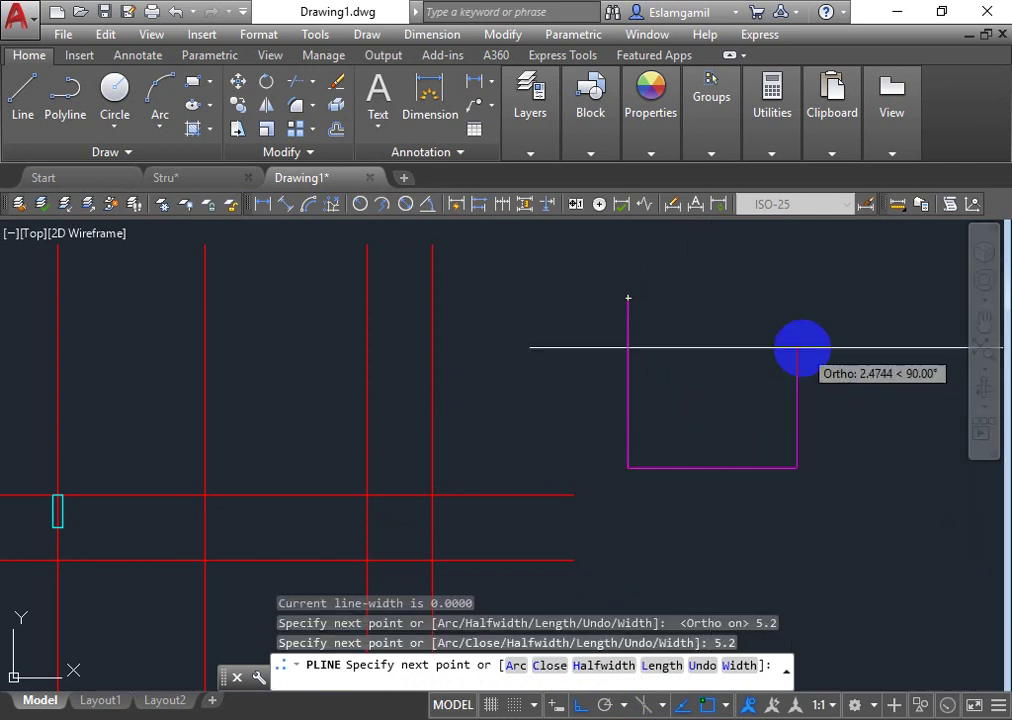
# Step: Add the 0.4 and two 4.8 legs, then close the polyline back to its start
pyautogui.write('4')
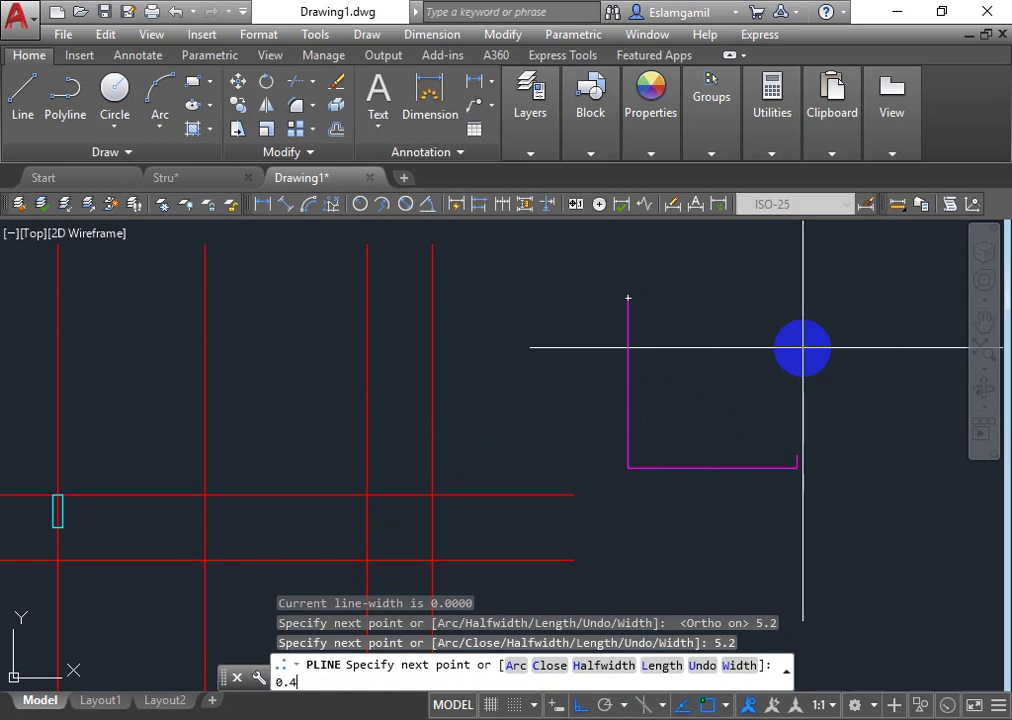
pyautogui.press('Return')
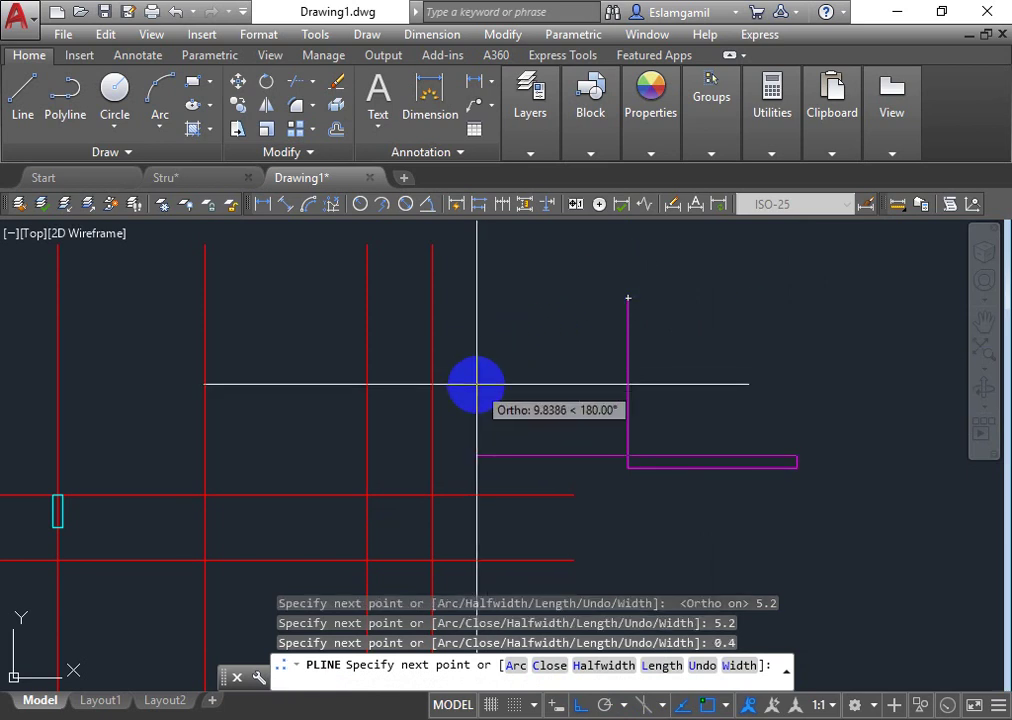
pyautogui.write('4.8')
pyautogui.press('Return')
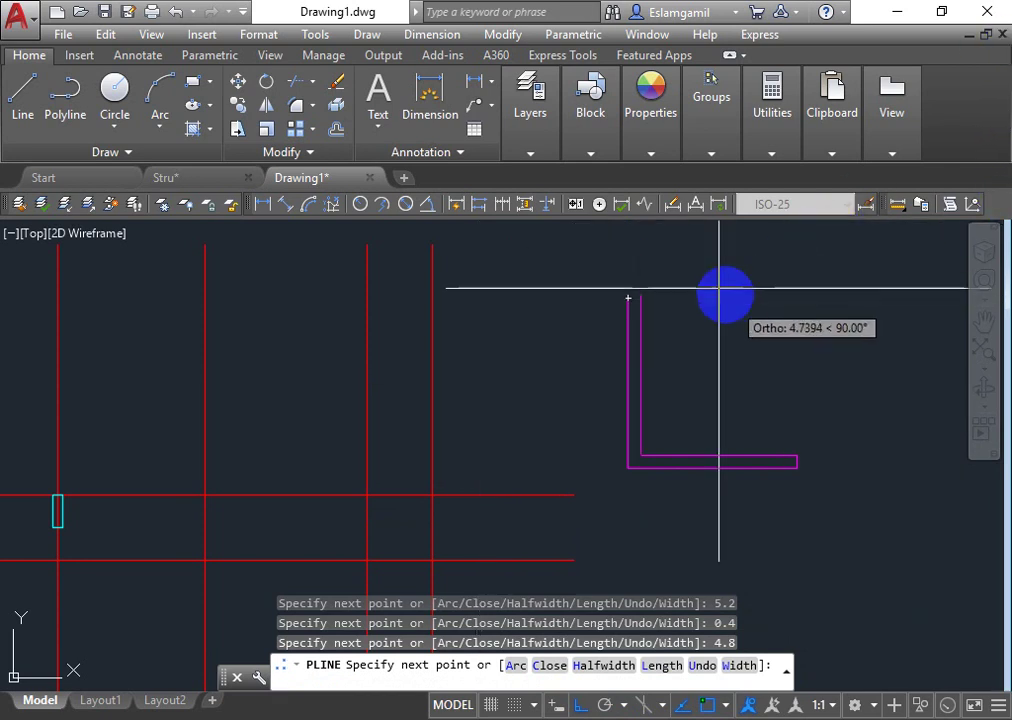
pyautogui.write('4.8')
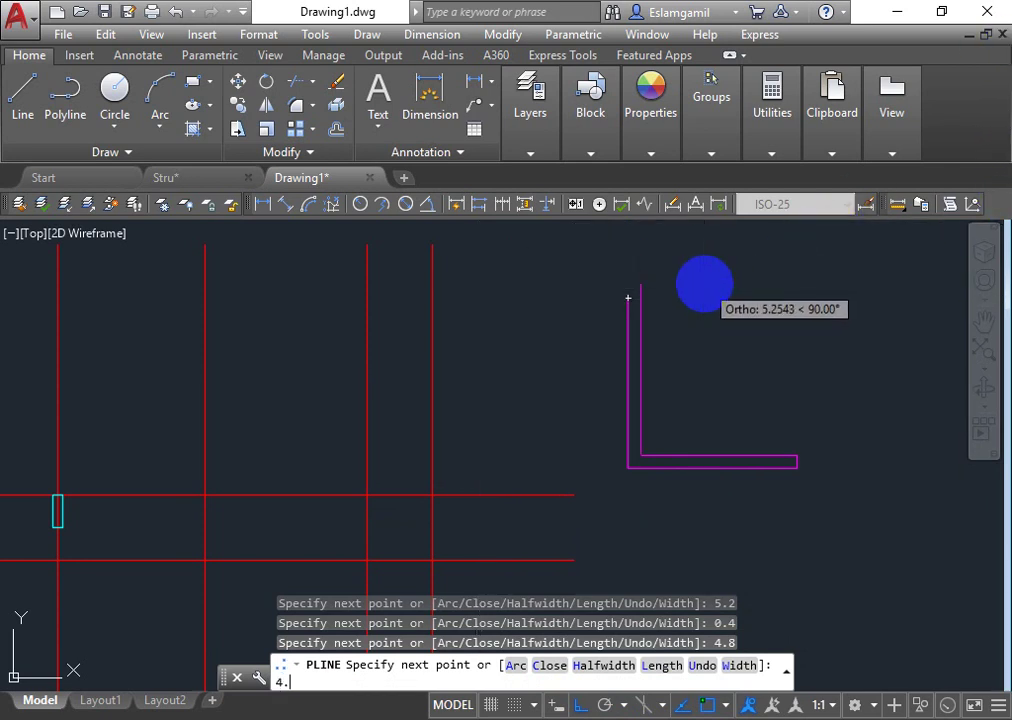
pyautogui.press('Return')
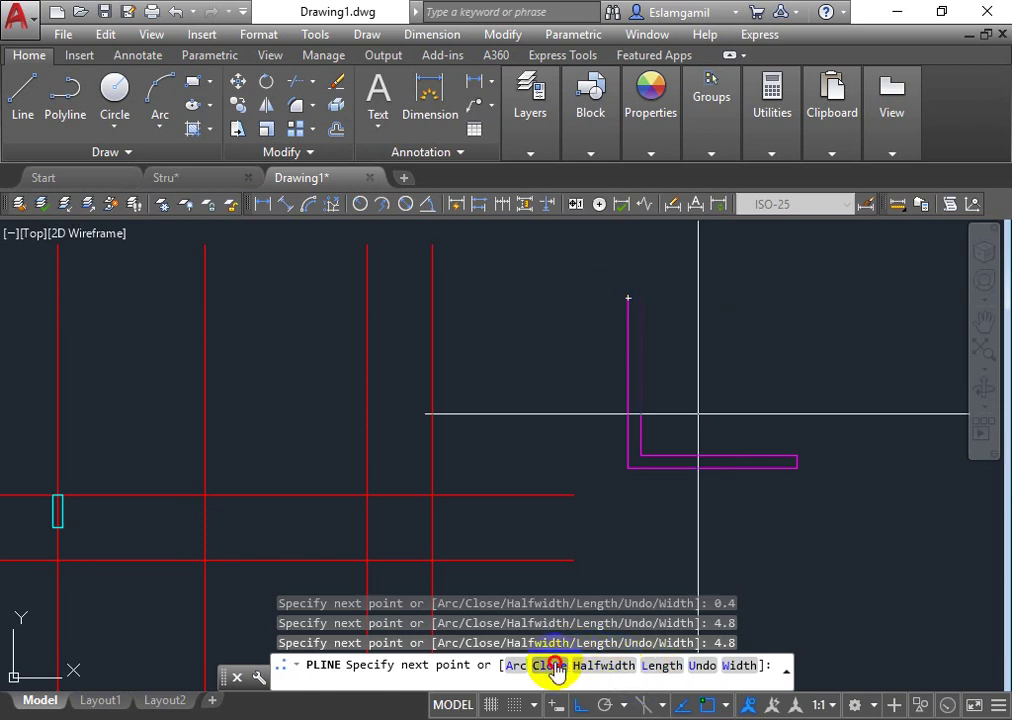
pyautogui.click(552, 665)
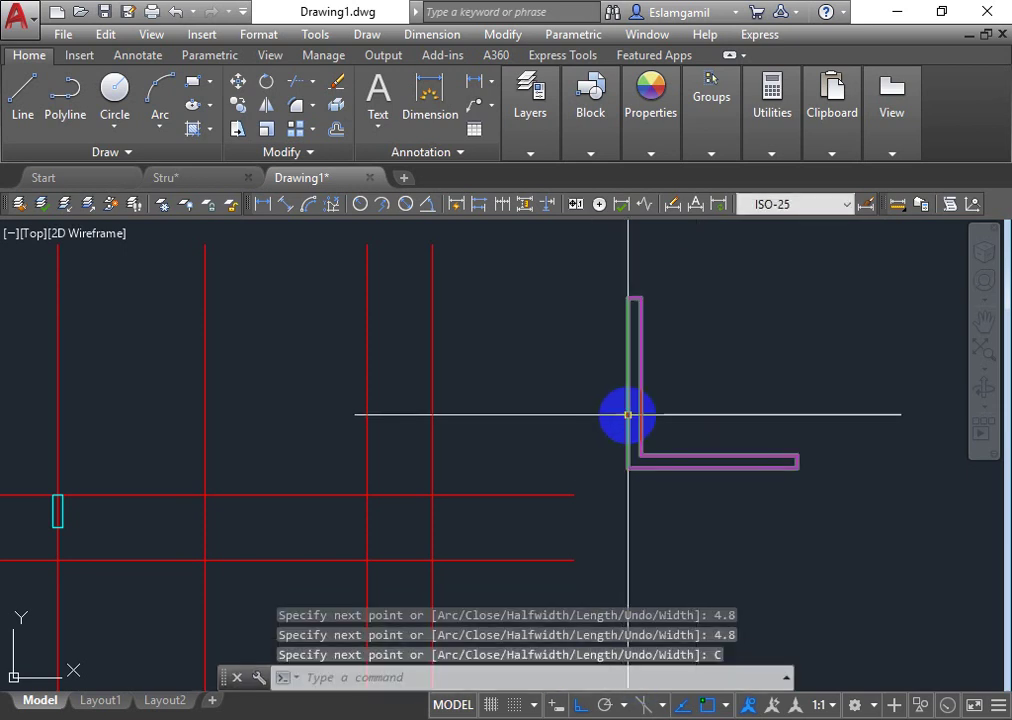
pyautogui.moveTo(628, 414)
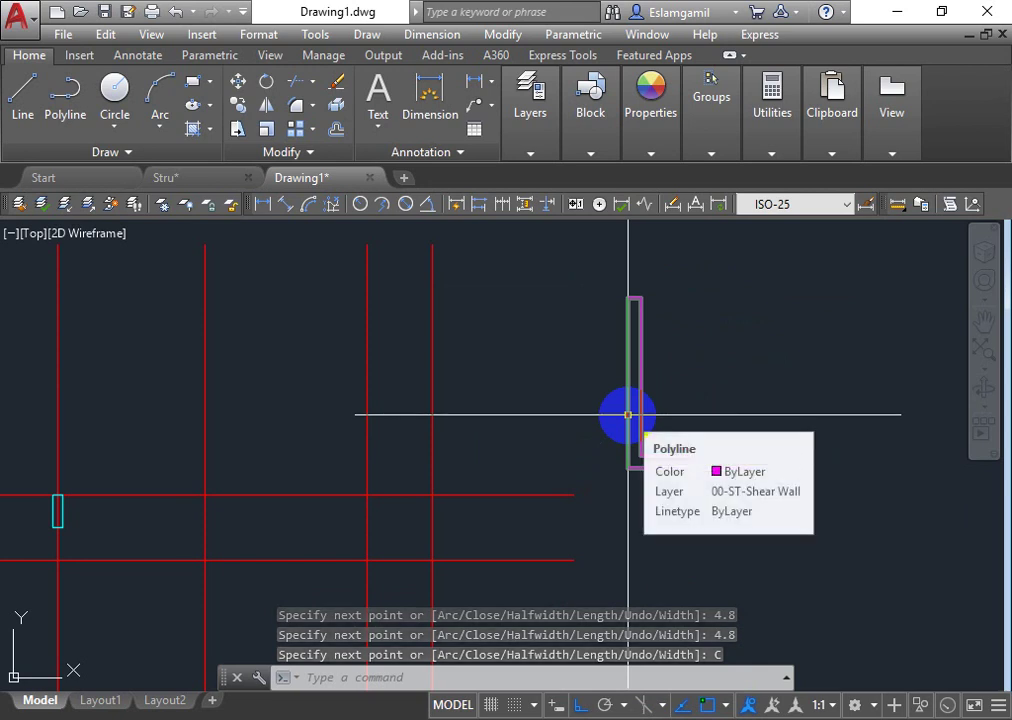
pyautogui.click(791, 346)
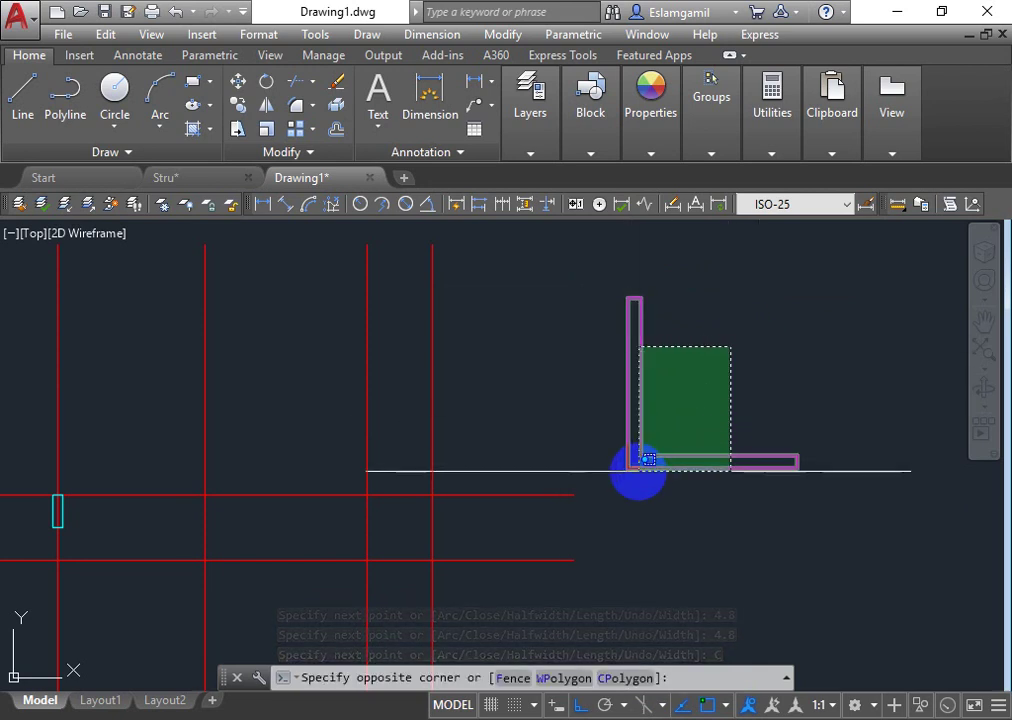
# Step: Move the L polyline by its top corner onto the grid intersection between the grid lines
pyautogui.click(639, 470)
pyautogui.write('m')
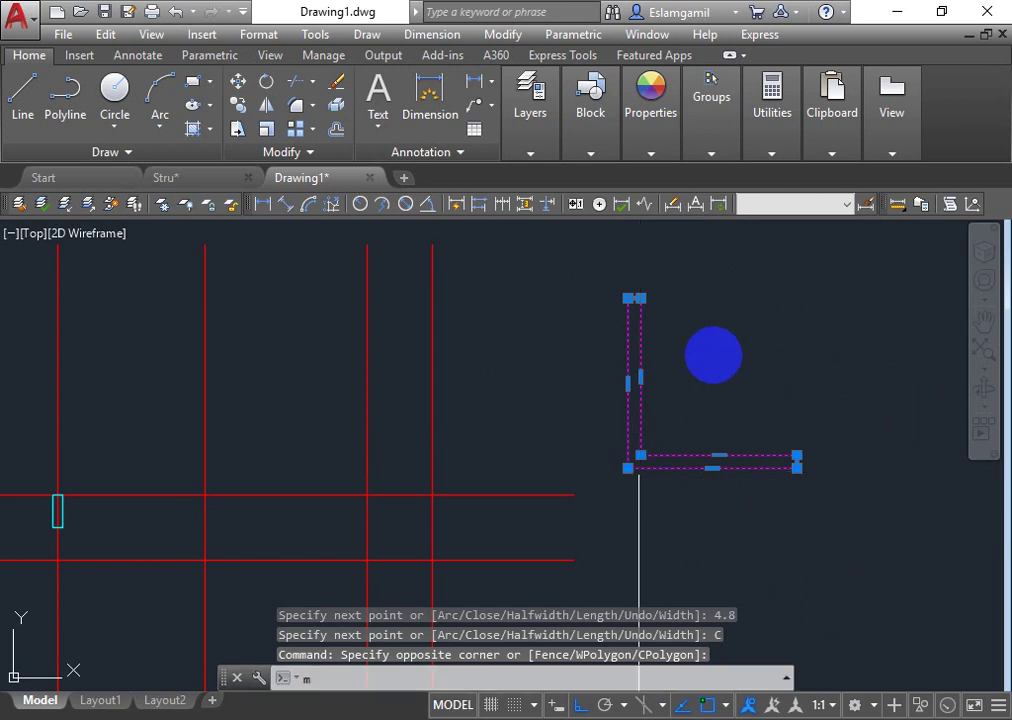
pyautogui.press('Return')
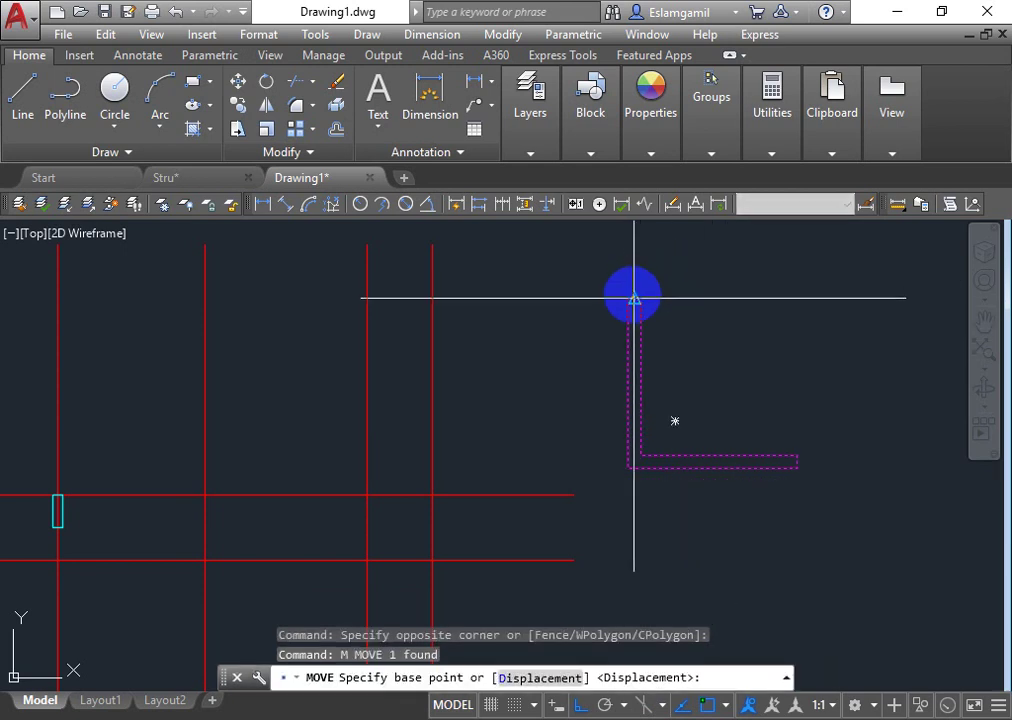
pyautogui.click(636, 297)
pyautogui.scroll(-2, 718, 427)
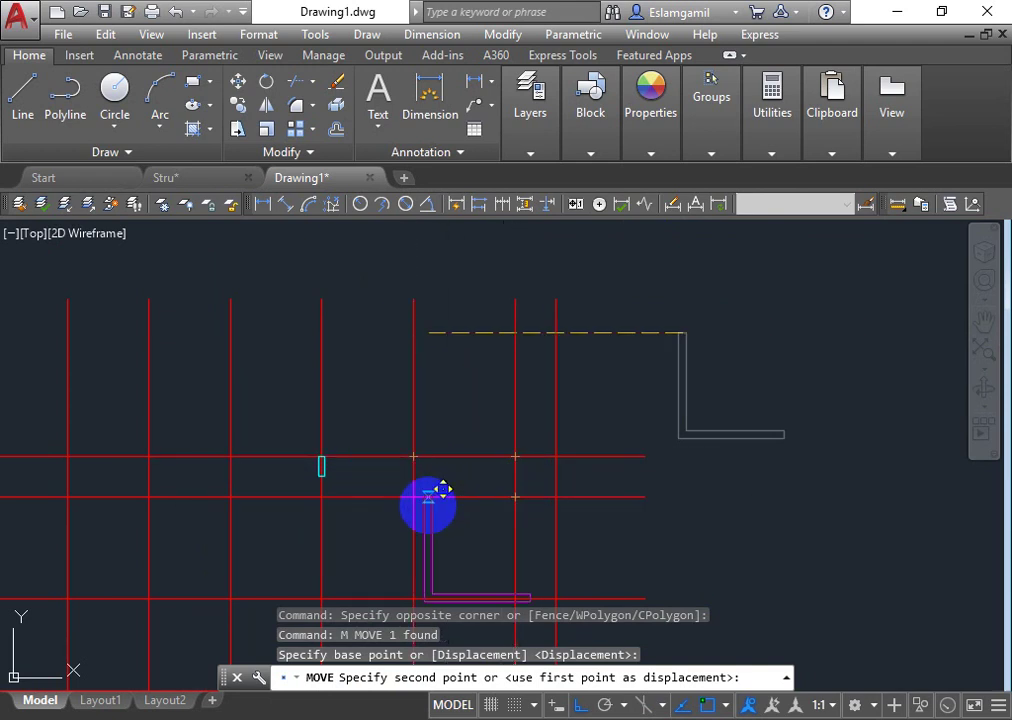
pyautogui.click(412, 492)
pyautogui.moveTo(541, 413); pyautogui.dragTo(597, 283, button='middle')
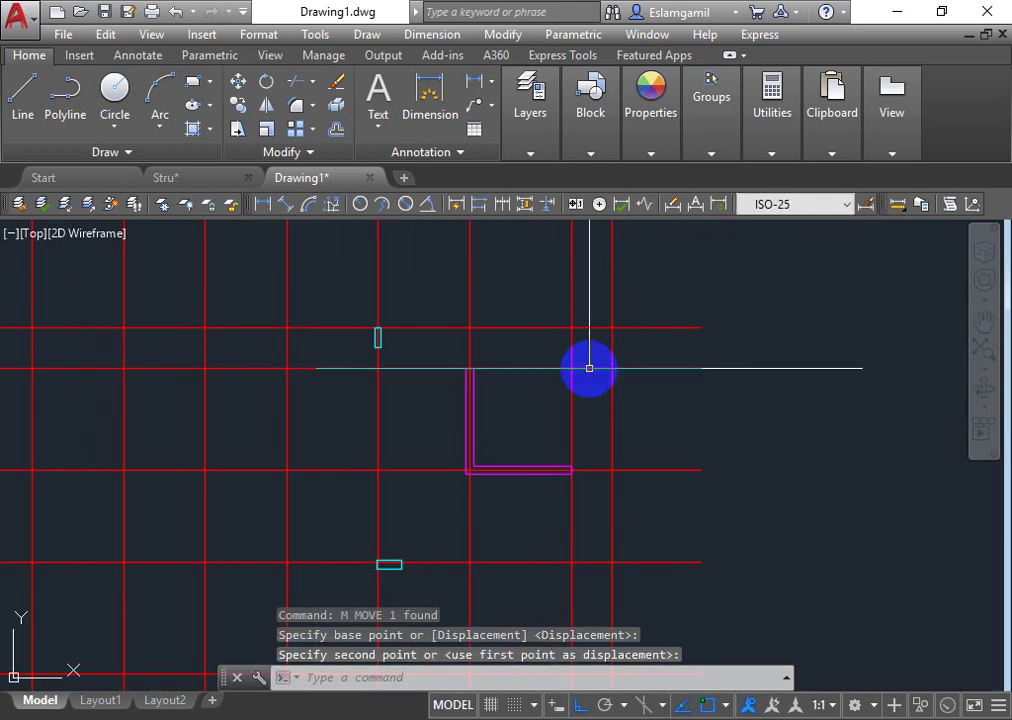
# Step: Compare the placement against the walls in Stru.dwg, then return to Drawing1
pyautogui.click(210, 185)
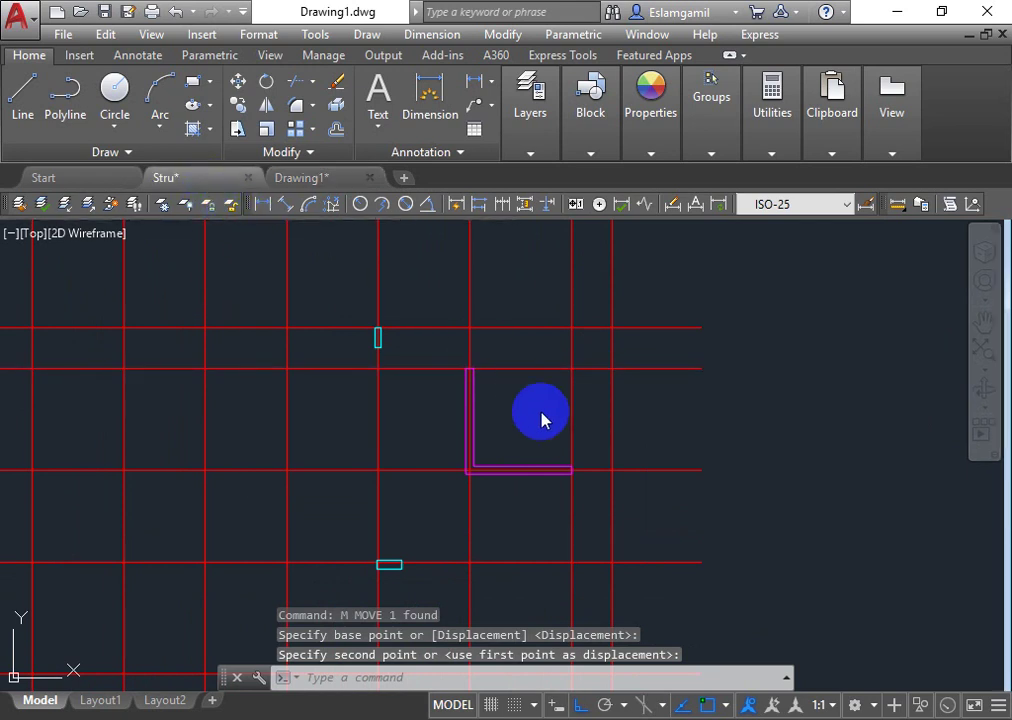
pyautogui.moveTo(350, 430); pyautogui.dragTo(481, 450, button='middle')
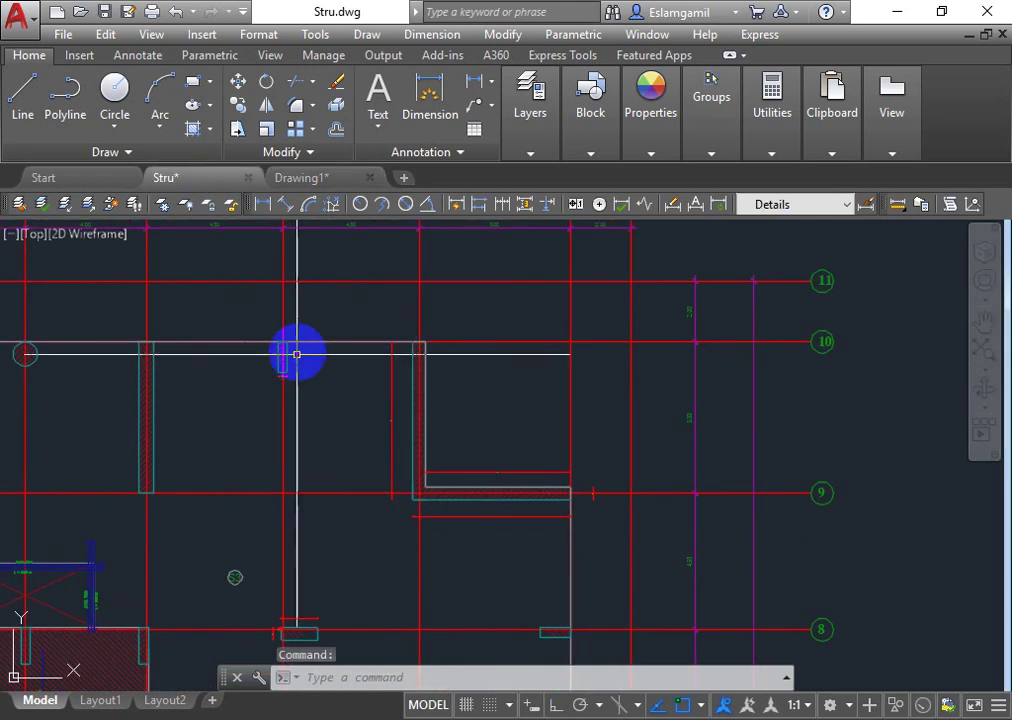
pyautogui.click(285, 185)
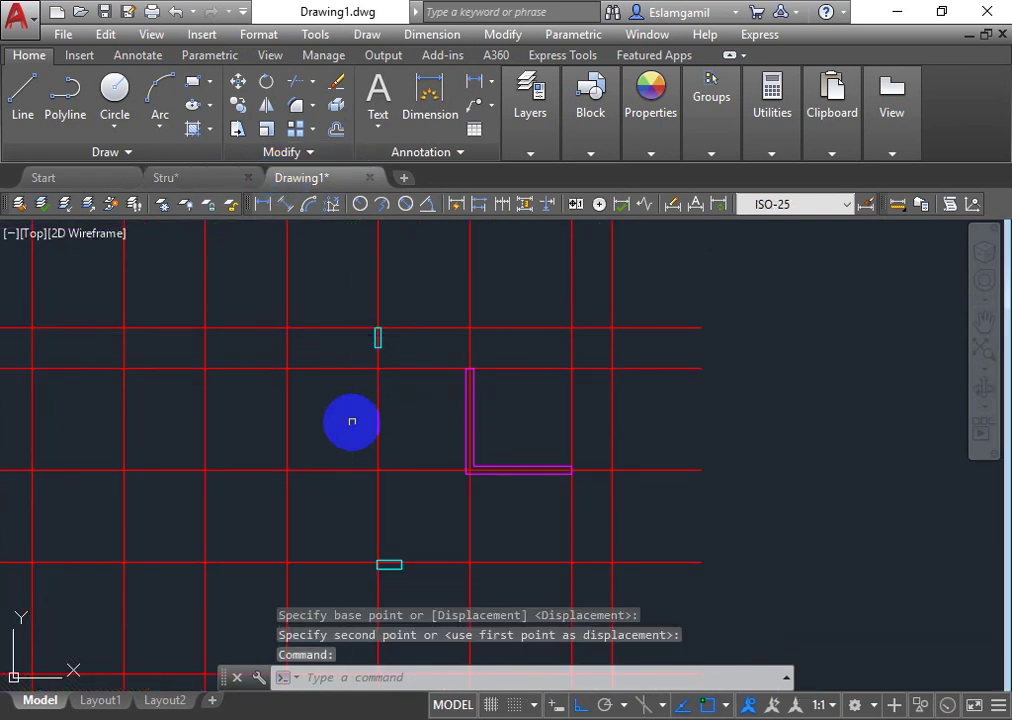
pyautogui.click(350, 463)
# Step: Move the cyan column rectangle by its top midpoint down onto the lower grid line
pyautogui.click(413, 287)
pyautogui.scroll(6, 348, 320)
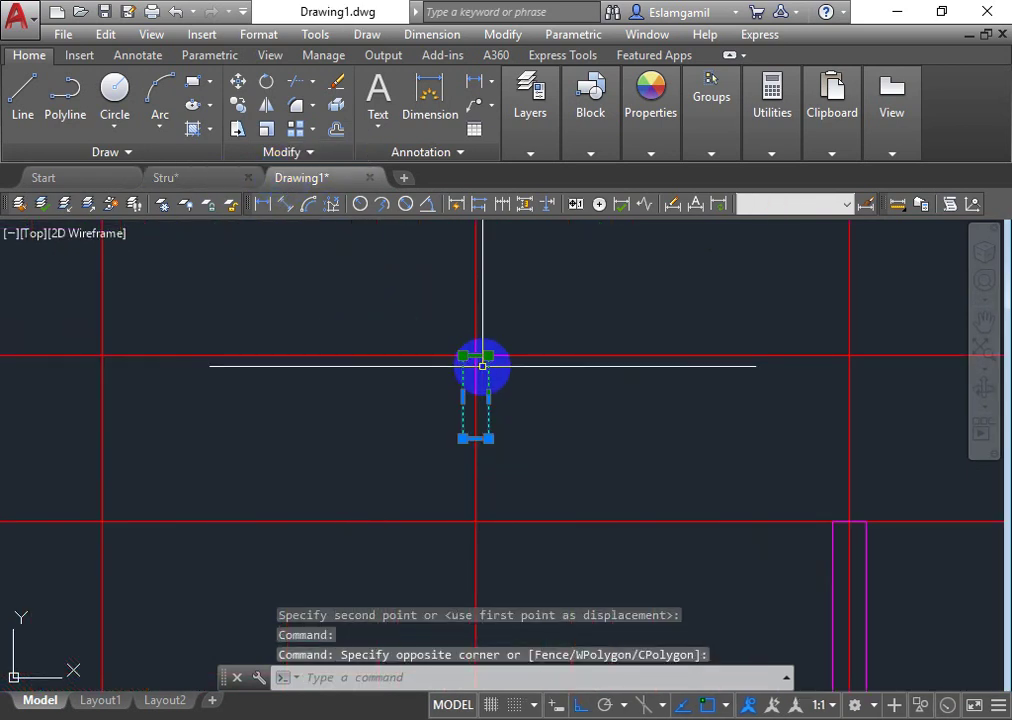
pyautogui.write('m')
pyautogui.press('Return')
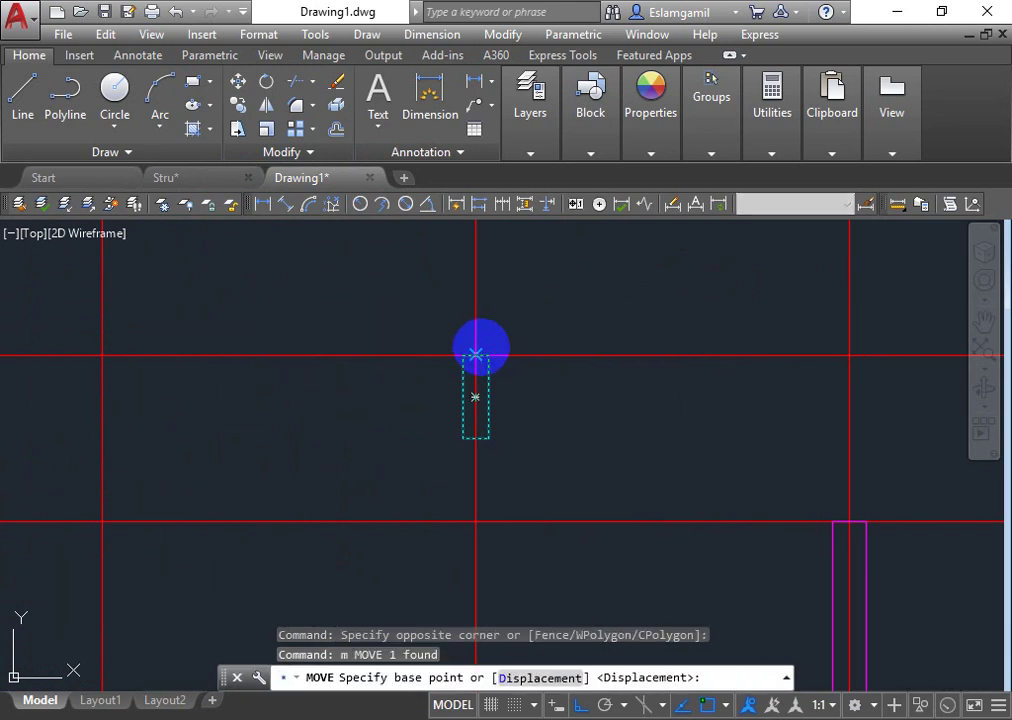
pyautogui.click(475, 397)
pyautogui.click(475, 520)
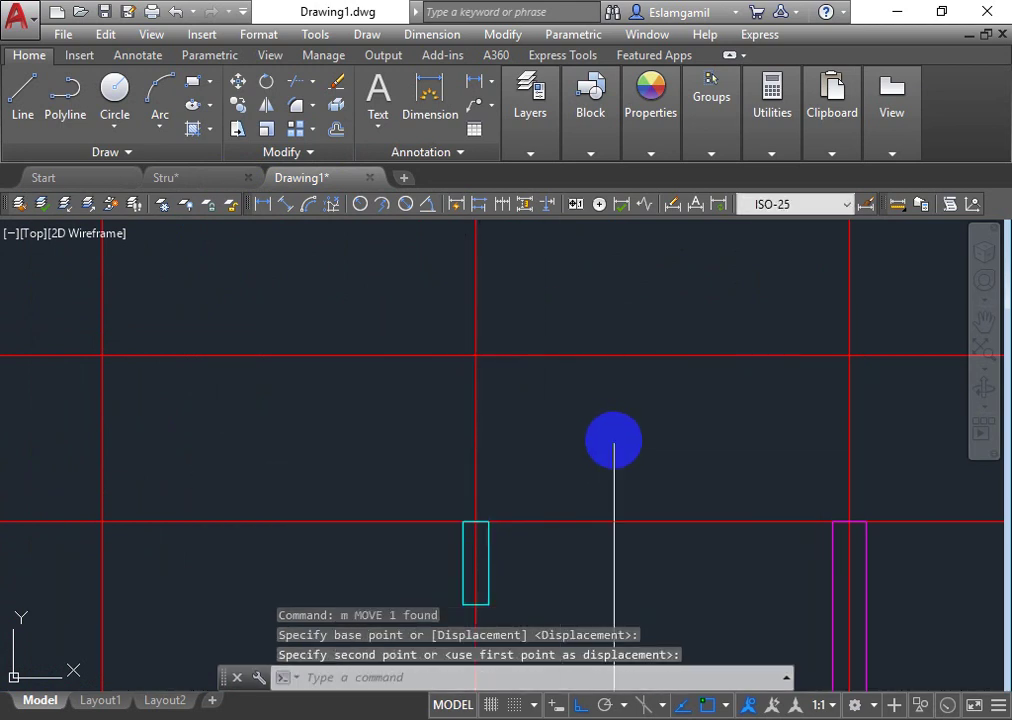
pyautogui.moveTo(835, 513)
pyautogui.mouseDown(button='middle')
pyautogui.moveTo(655, 425)
pyautogui.moveTo(541, 330)
pyautogui.mouseUp(button='middle')
pyautogui.scroll(-5, 541, 335)
pyautogui.moveTo(560, 385); pyautogui.dragTo(515, 409, button='middle')
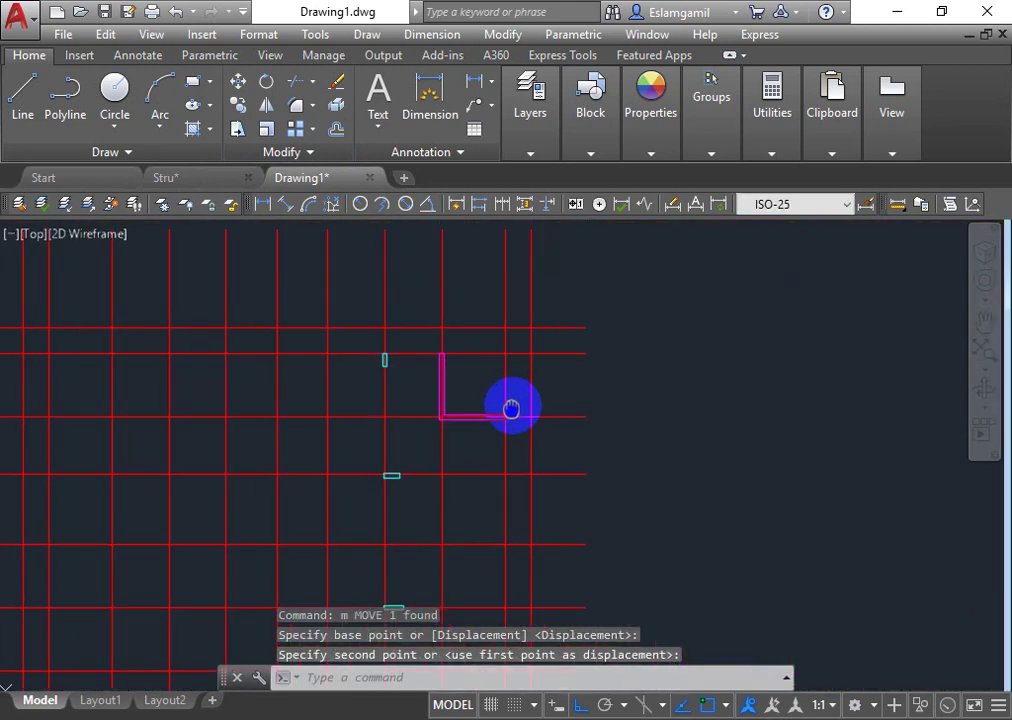
pyautogui.scroll(3, 454, 400)
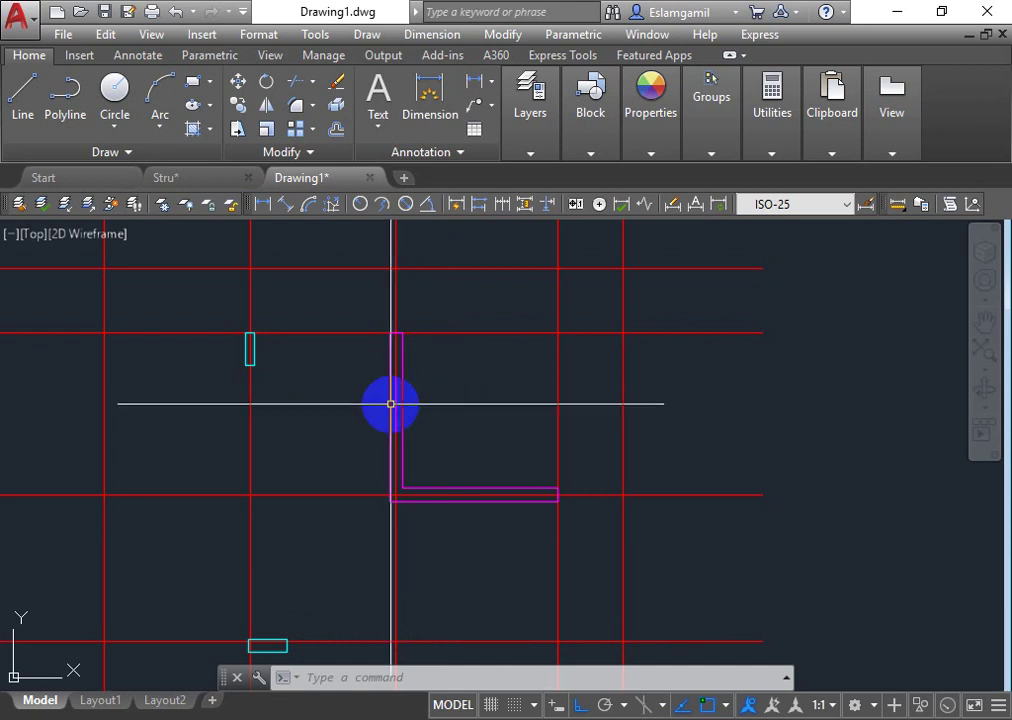
# Step: Draw a 0.4 by 5.2 vertical wall rectangle to the right of the first L
pyautogui.click(194, 84)
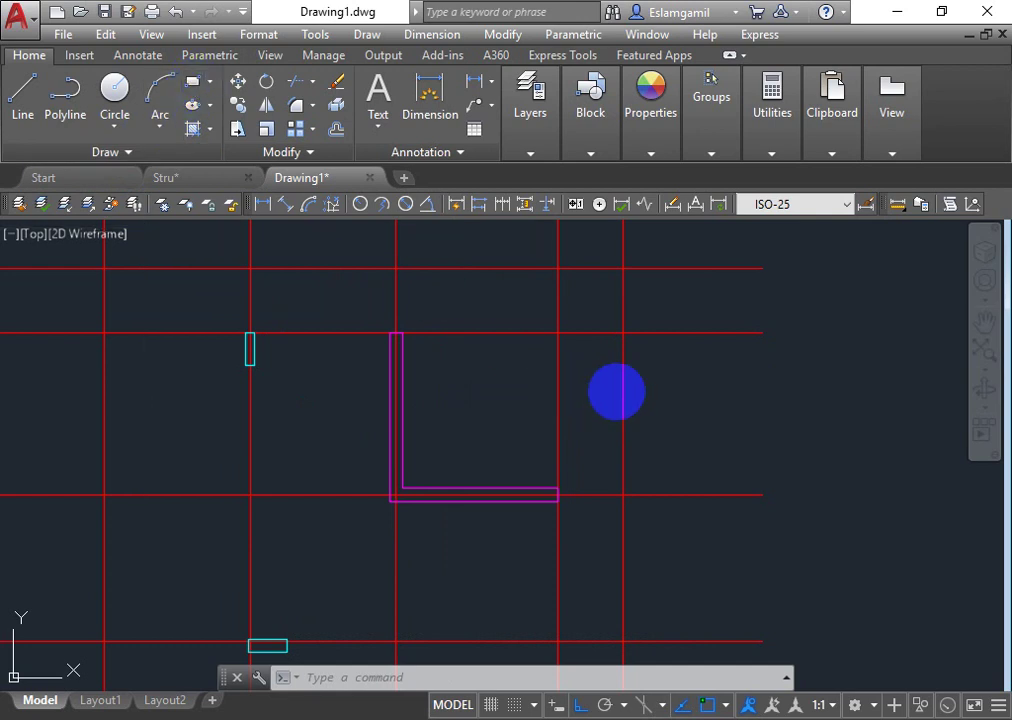
pyautogui.click(716, 448)
pyautogui.write('@')
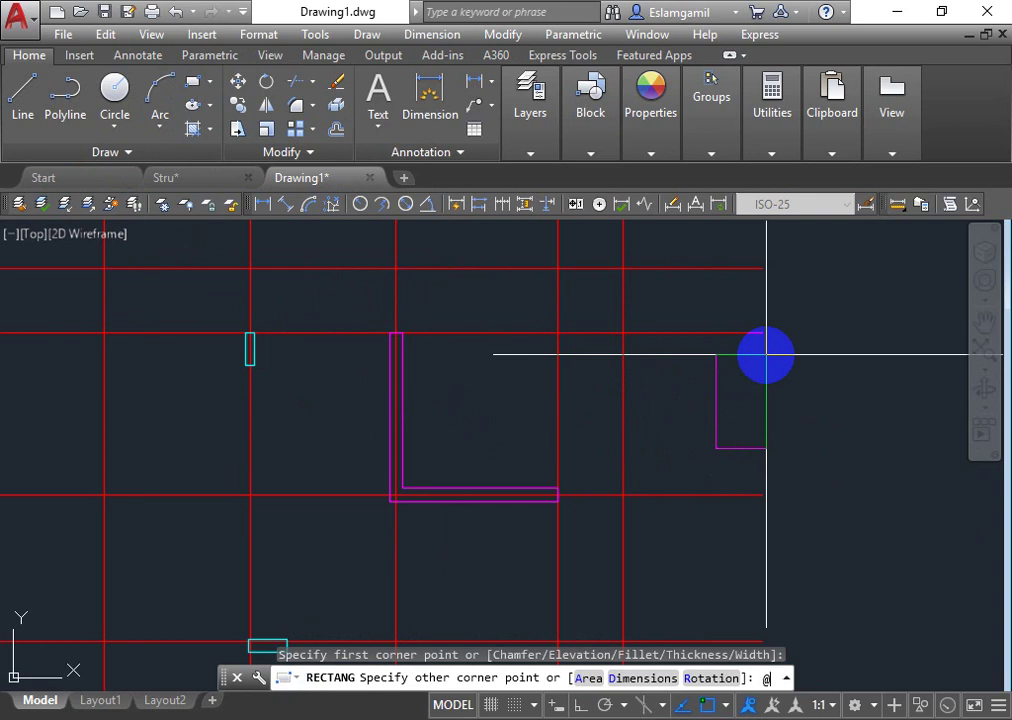
pyautogui.write('0.4,5.2')
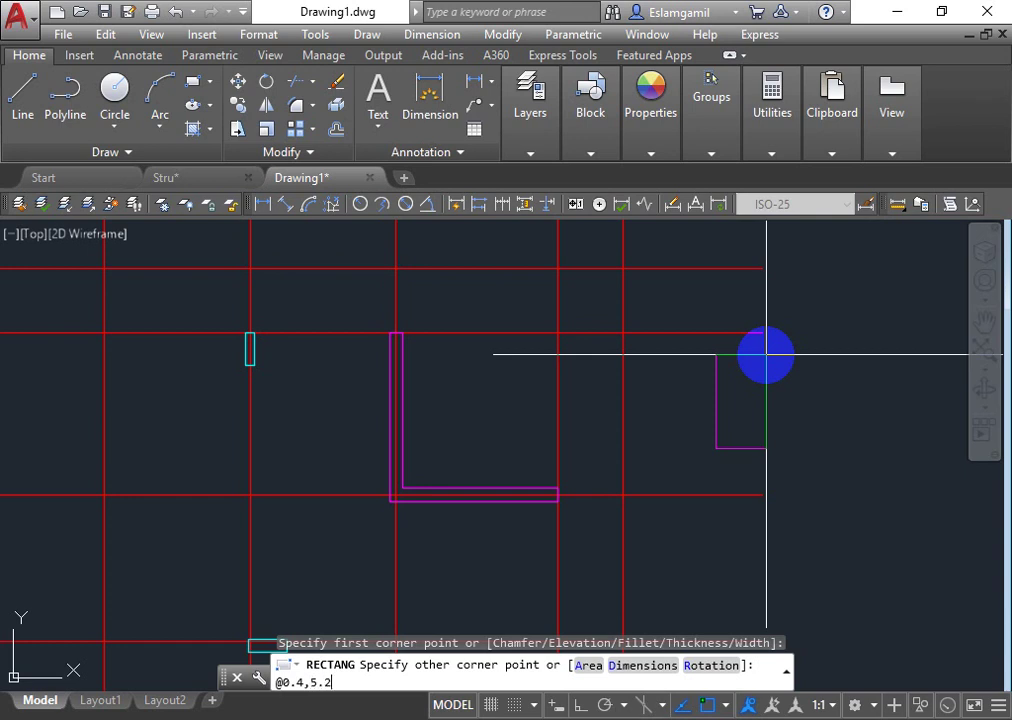
pyautogui.press('Return')
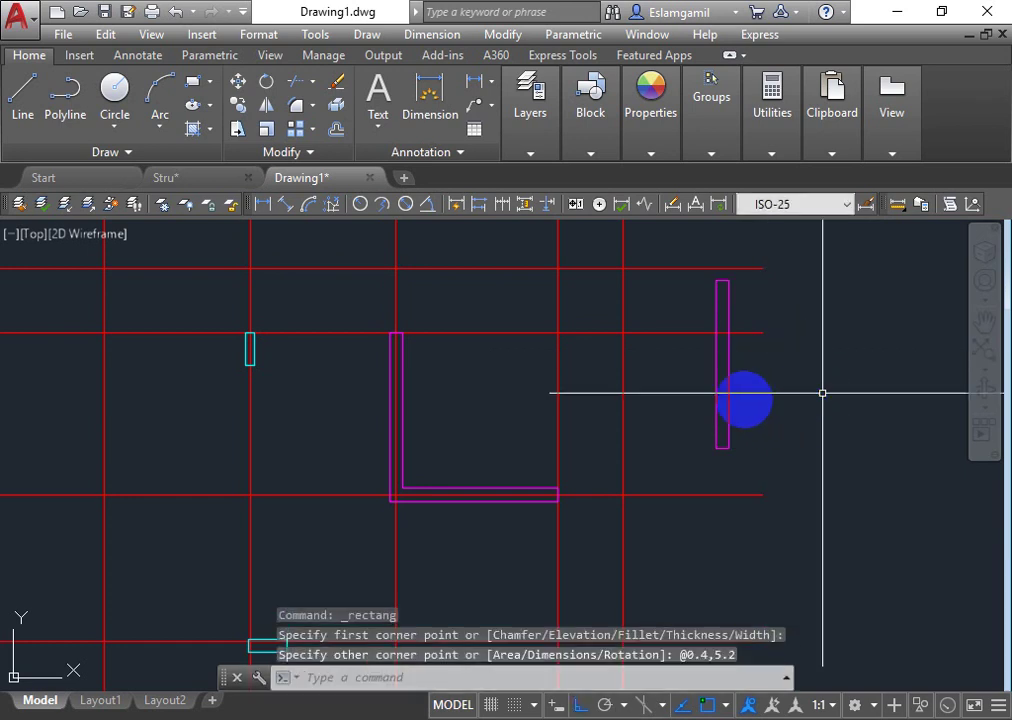
# Step: Draw a 5.2 by 0.4 horizontal rectangle from the same lower-left corner
pyautogui.rightClick(802, 436)
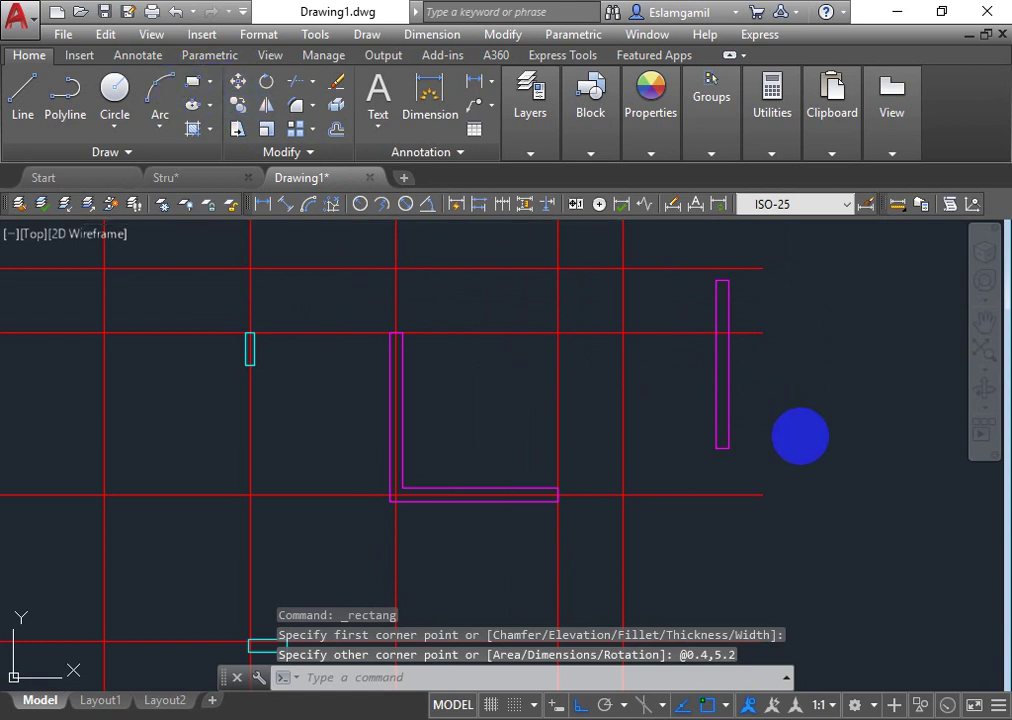
pyautogui.click(716, 447)
pyautogui.write('@')
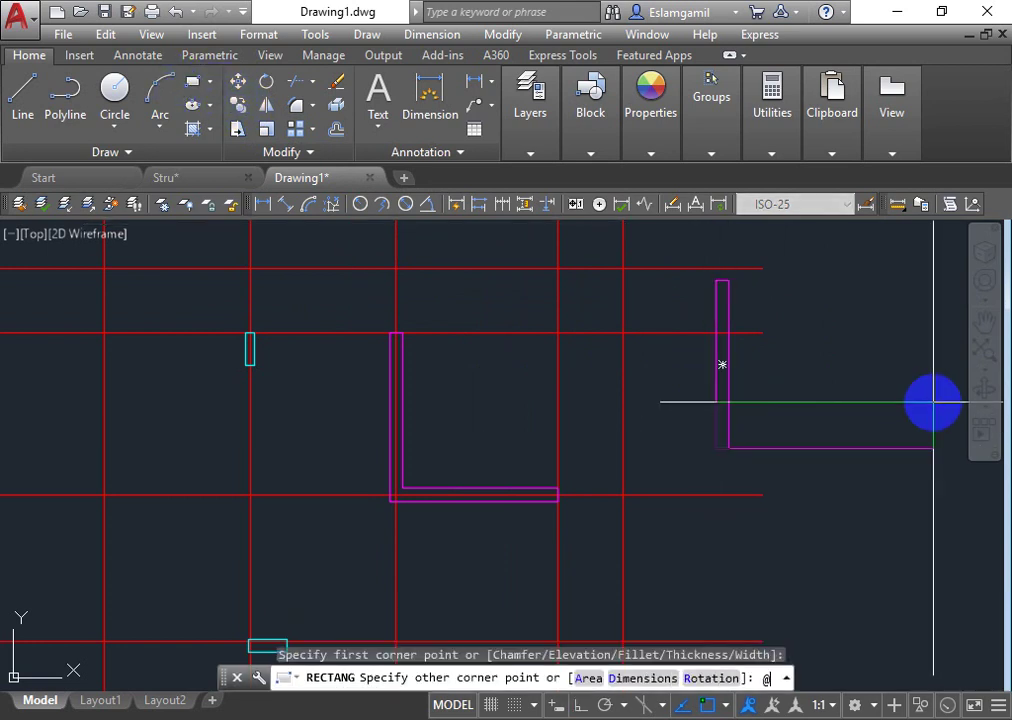
pyautogui.write('5.2,')
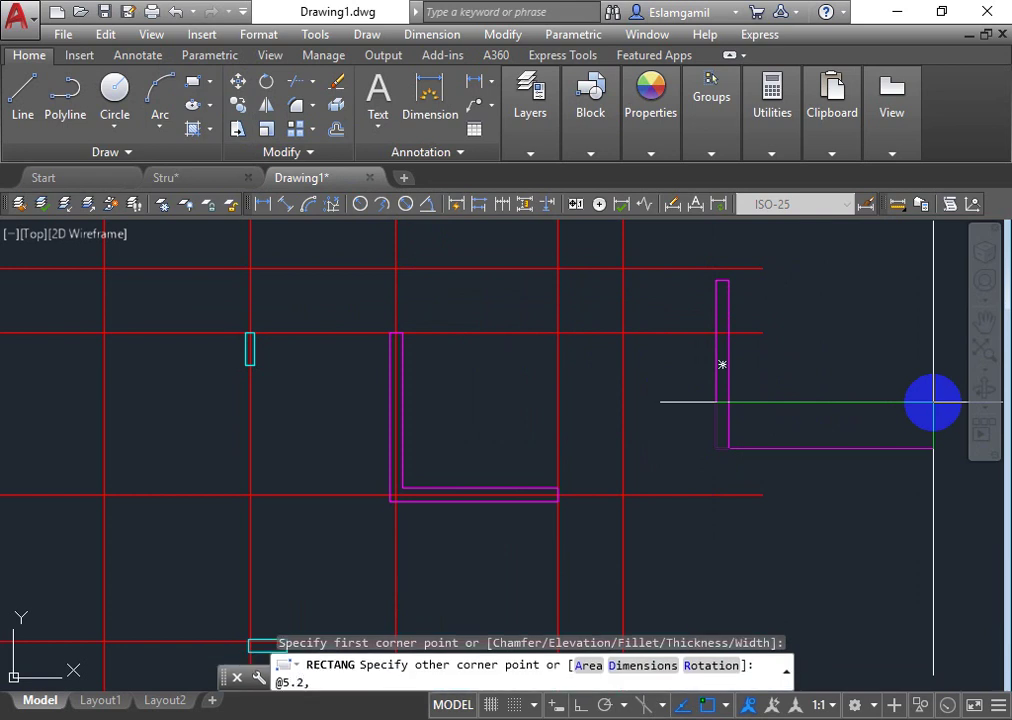
pyautogui.write('.4')
pyautogui.press('Return')
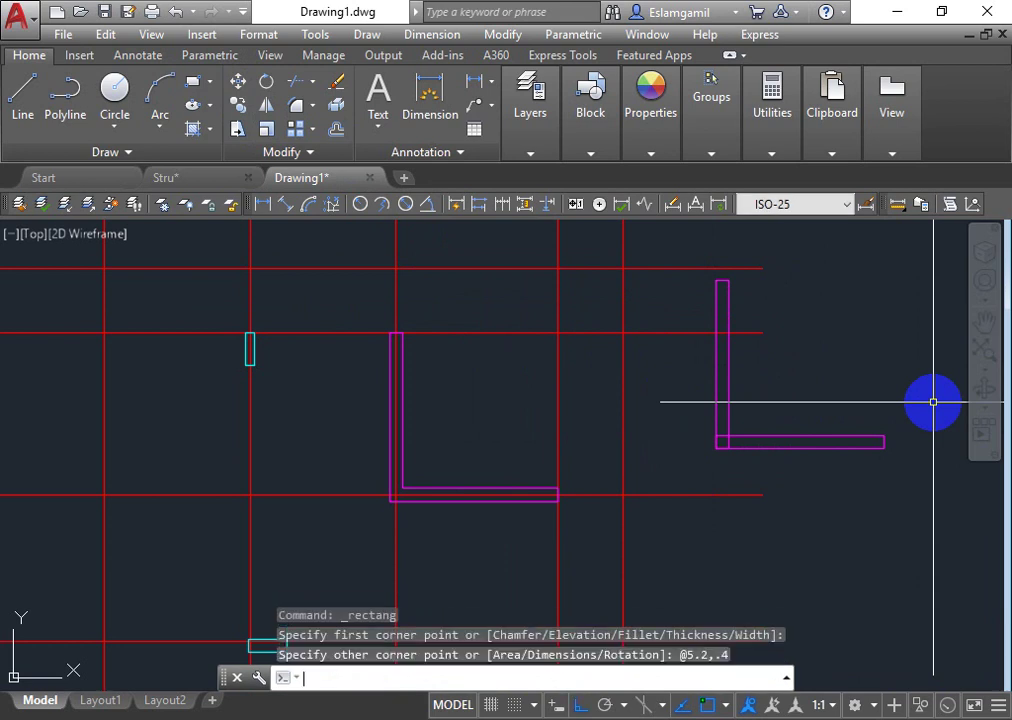
# Step: Trim the overlapping lines inside the corner where the two magenta rectangles meet
pyautogui.scroll(3, 720, 450)
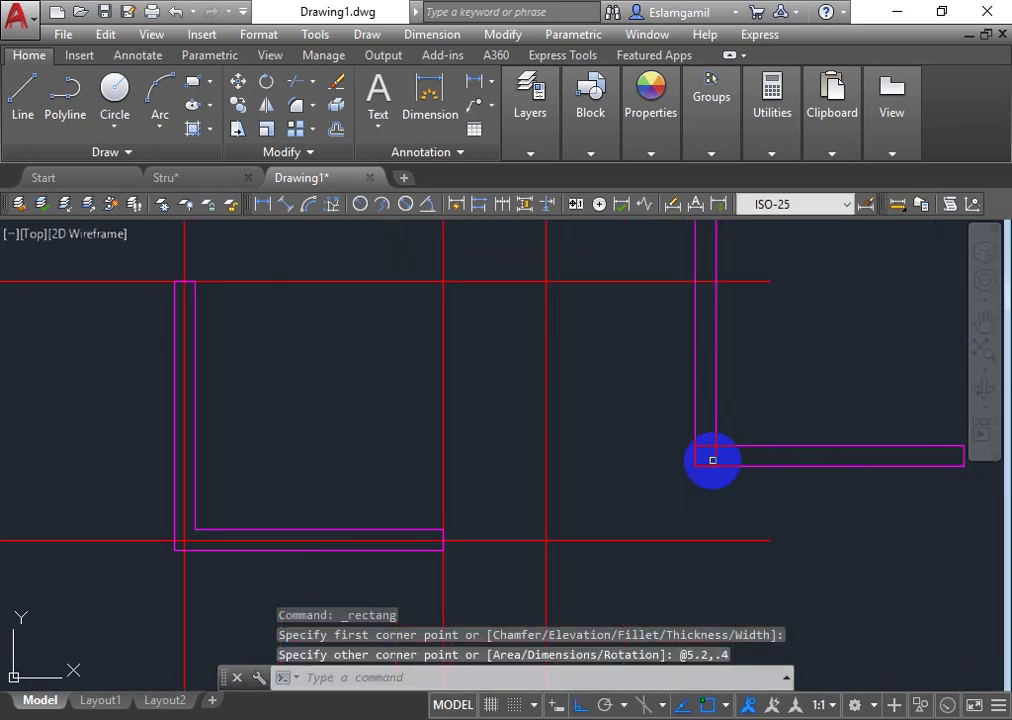
pyautogui.scroll(2, 797, 458)
pyautogui.write('tr')
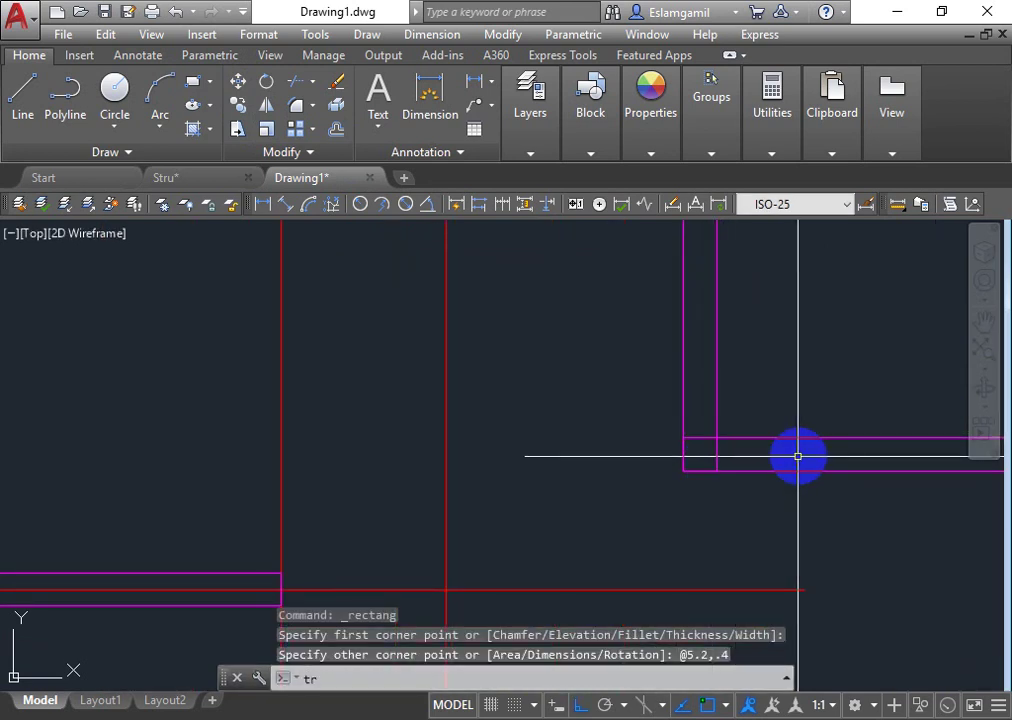
pyautogui.press('Return')
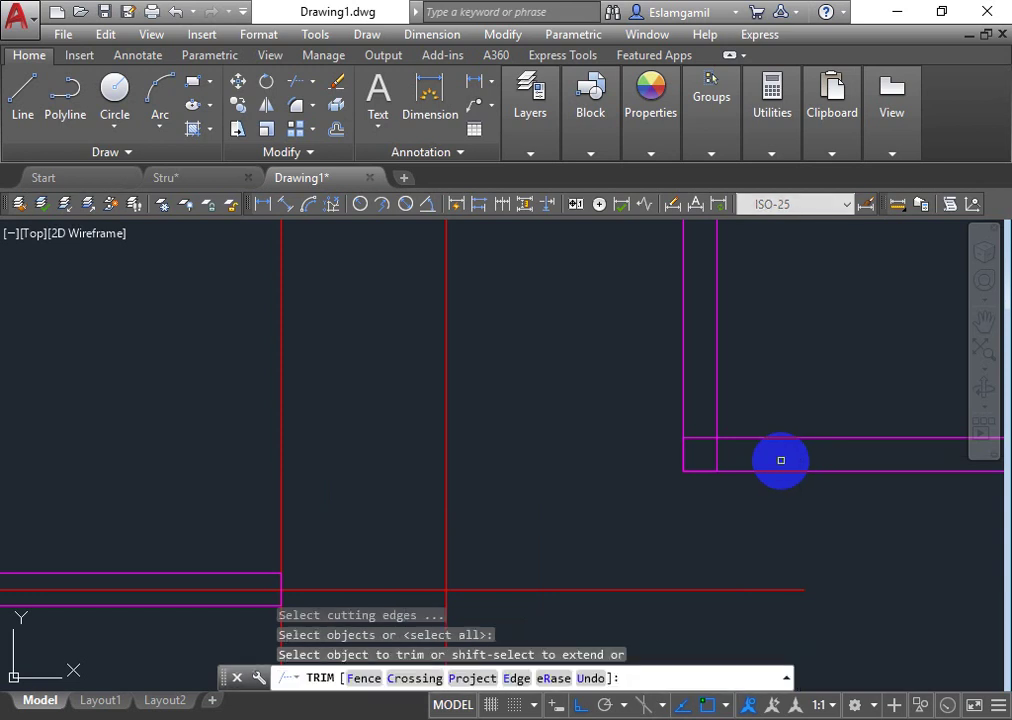
pyautogui.click(766, 456)
pyautogui.click(707, 454)
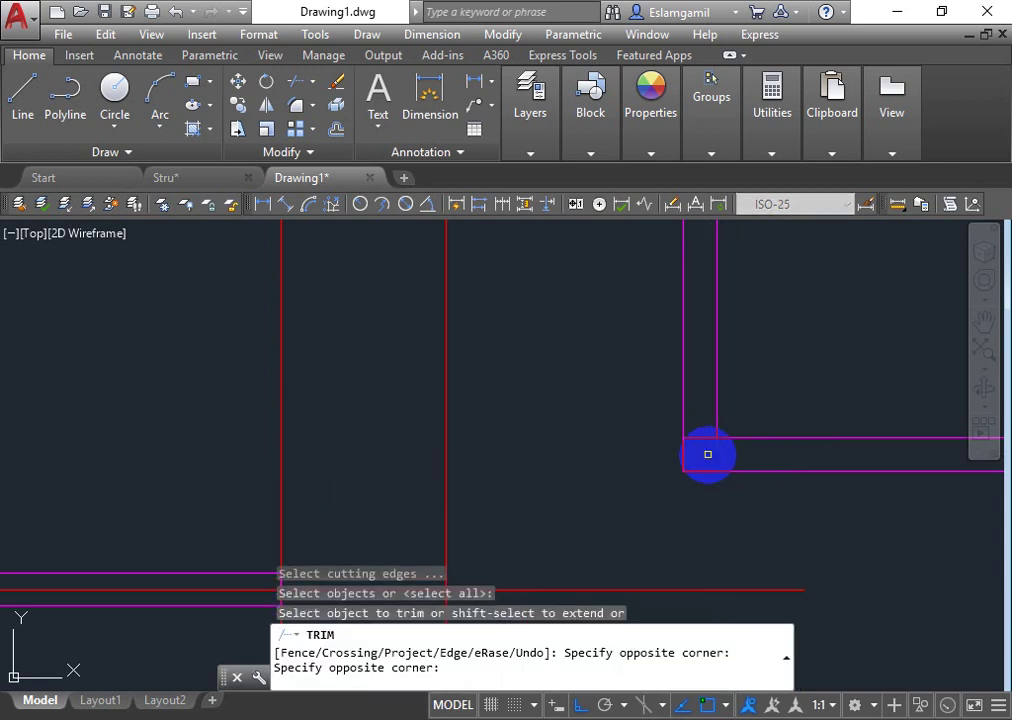
pyautogui.press('Return')
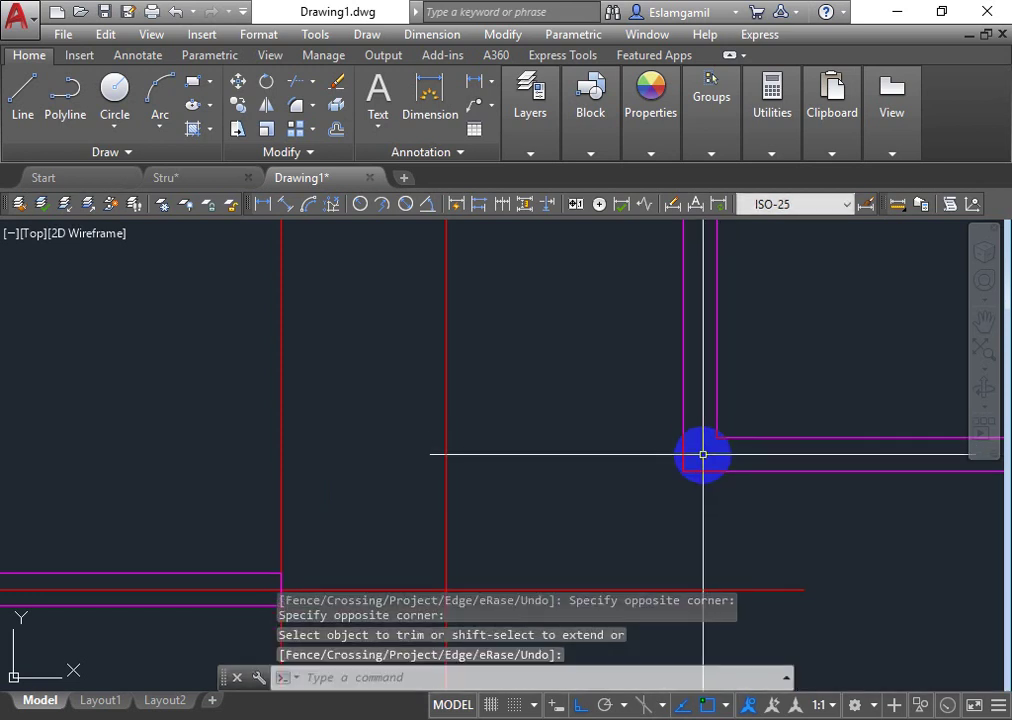
pyautogui.moveTo(703, 447); pyautogui.dragTo(503, 445, button='middle')
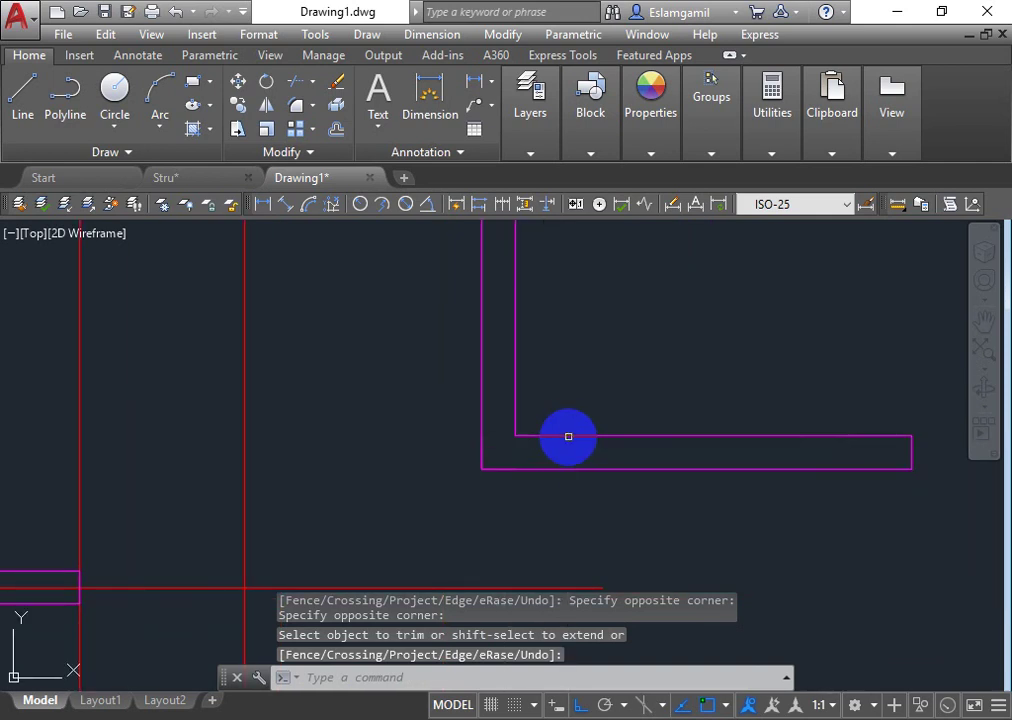
pyautogui.click(568, 436)
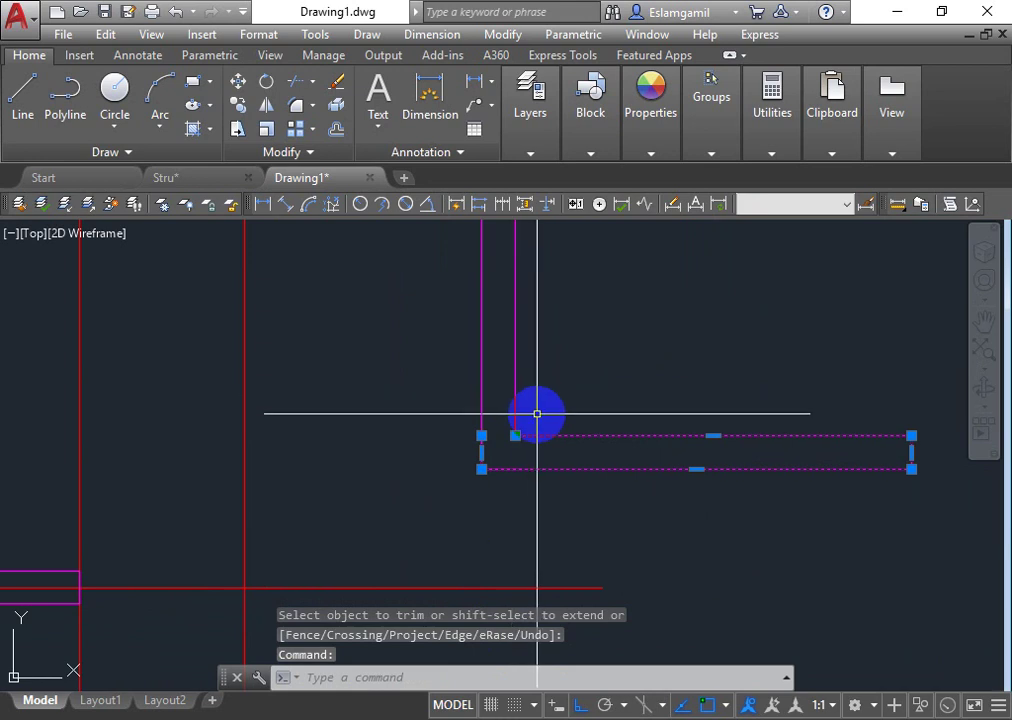
pyautogui.press('Escape')
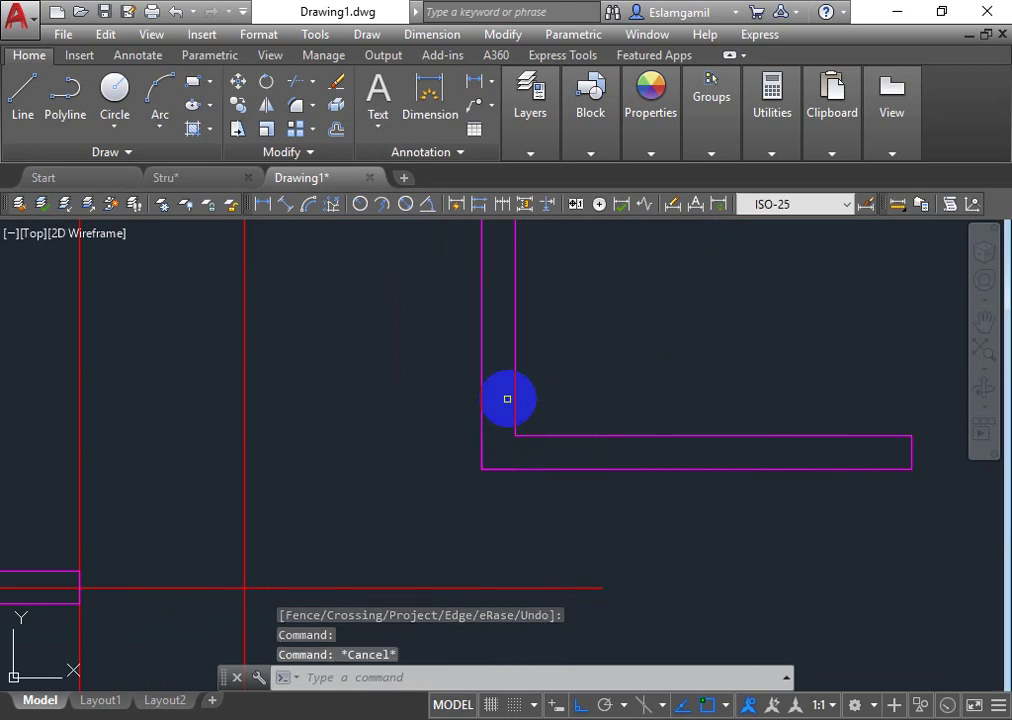
# Step: Stretch both bottom grips of the vertical wall up to the horizontal wall's top edge
pyautogui.click(530, 436)
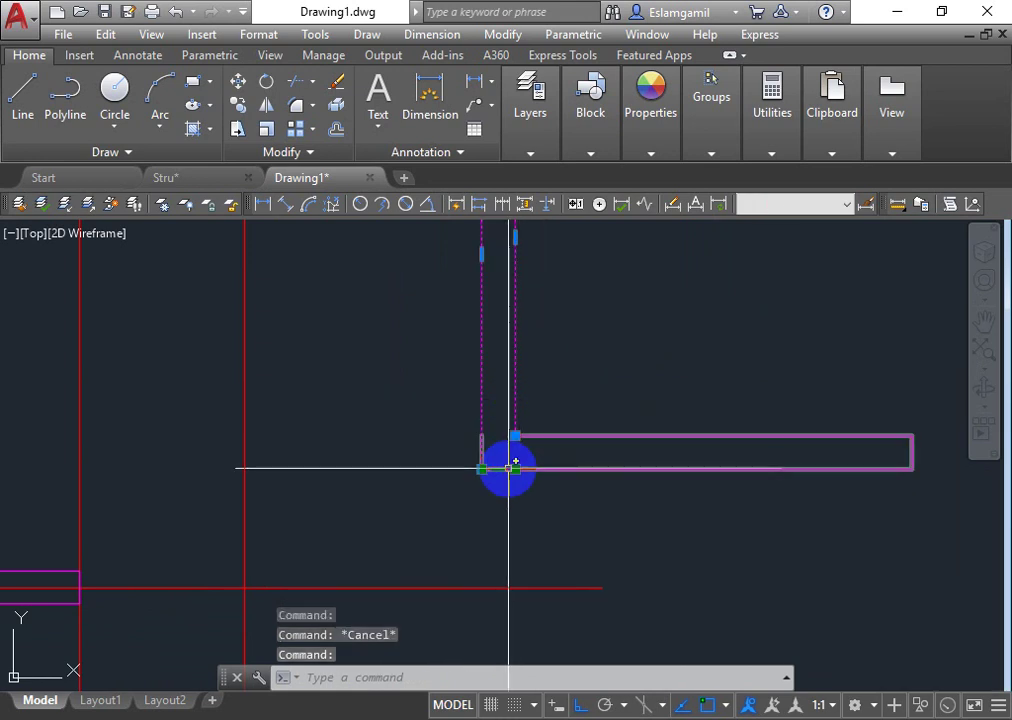
pyautogui.click(515, 469)
pyautogui.click(487, 470)
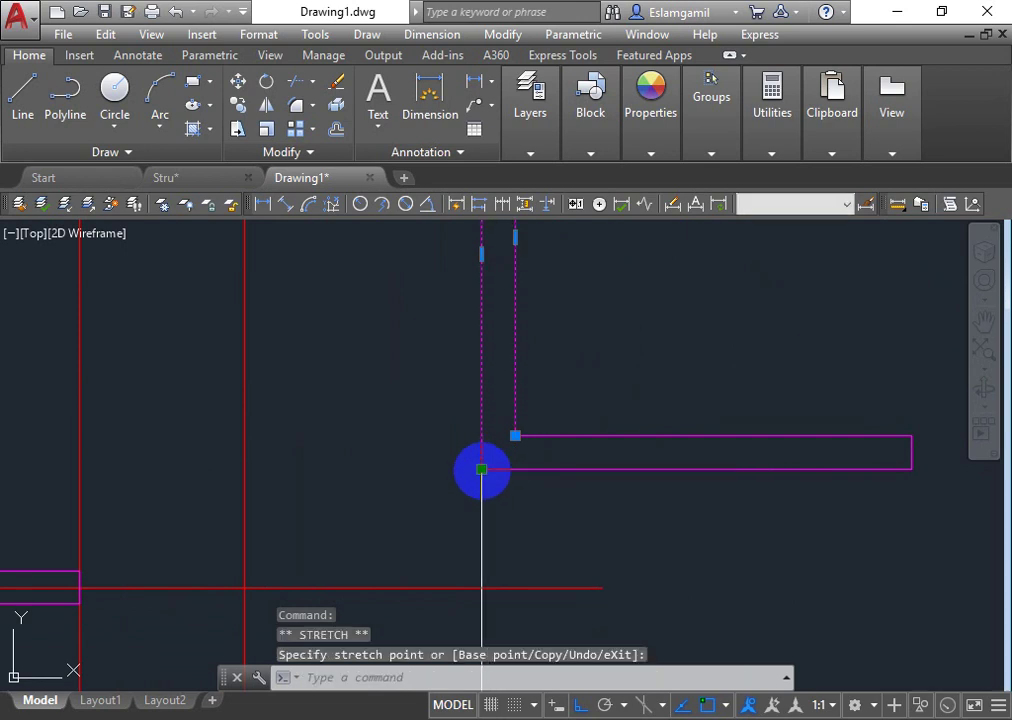
pyautogui.click(487, 470)
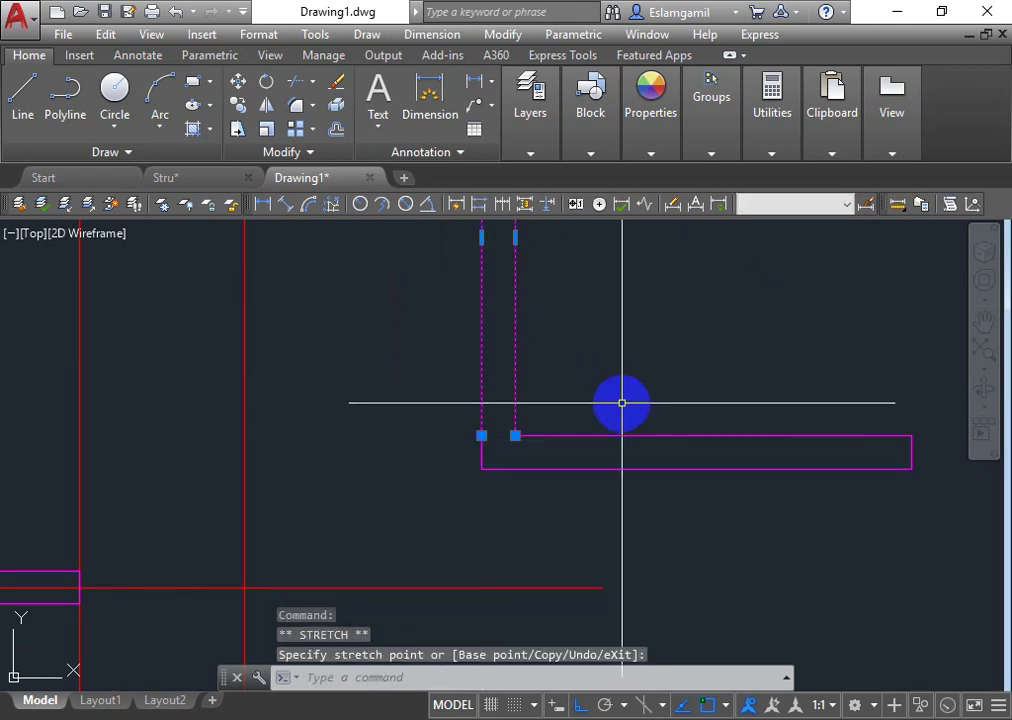
pyautogui.press('Escape')
pyautogui.scroll(3, 640, 402)
pyautogui.moveTo(640, 402); pyautogui.dragTo(600, 499, button='middle')
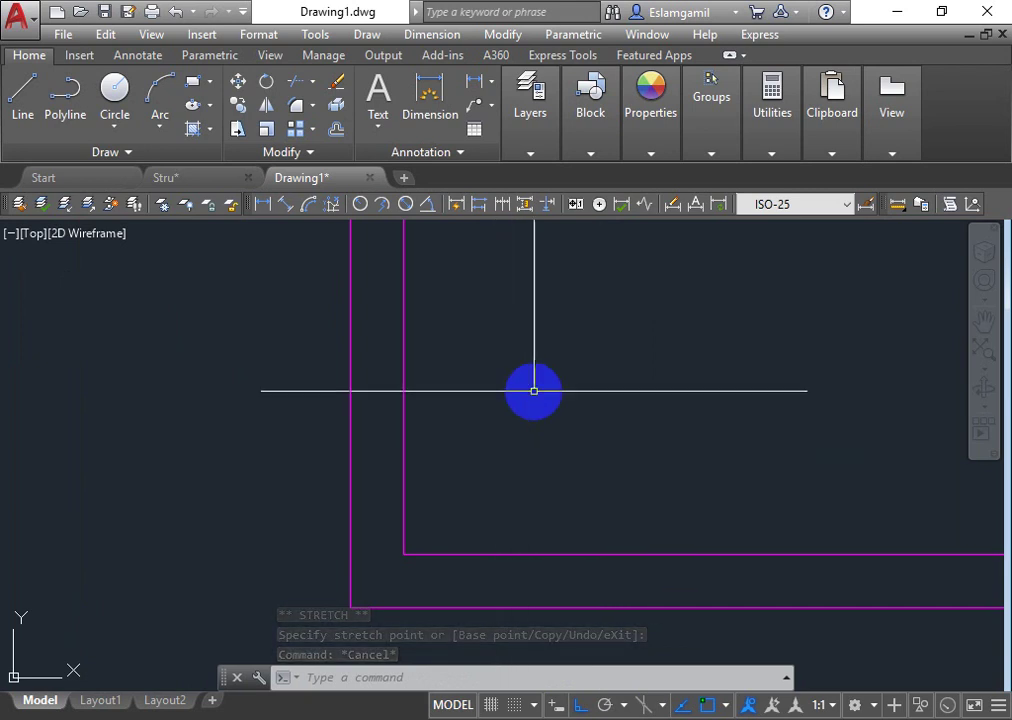
pyautogui.moveTo(585, 434); pyautogui.dragTo(586, 489, button='middle')
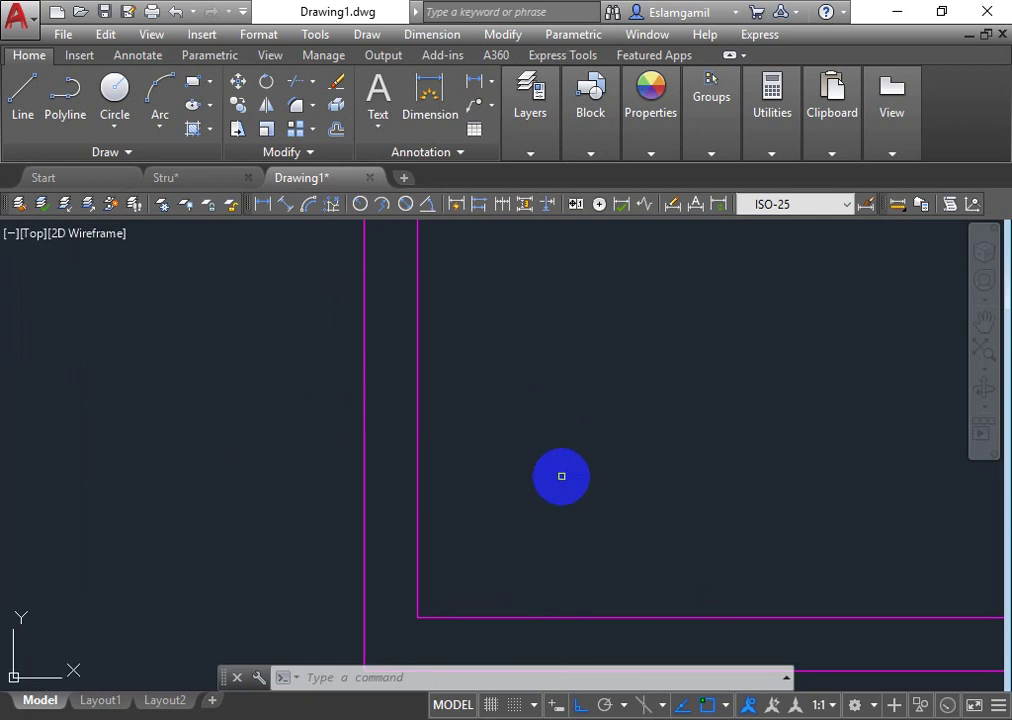
pyautogui.scroll(-1, 449, 440)
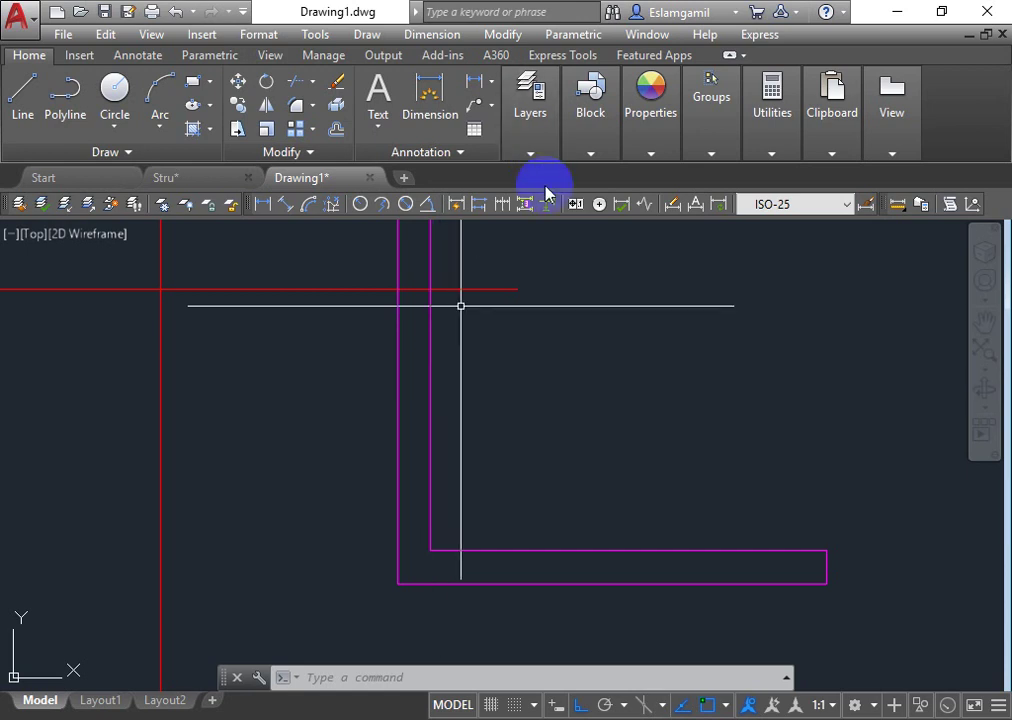
# Step: Move the right-hand L wall to the right, clear of the red grid lines
pyautogui.scroll(-3, 517, 340)
pyautogui.scroll(-3, 510, 366)
pyautogui.click(413, 431)
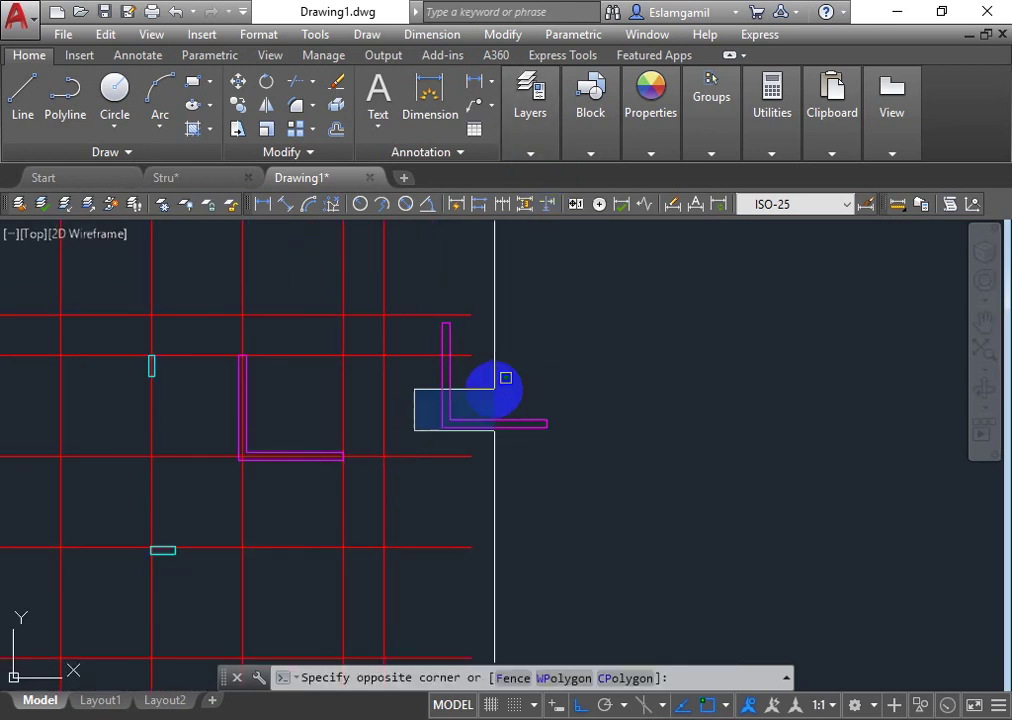
pyautogui.click(614, 301)
pyautogui.write('m')
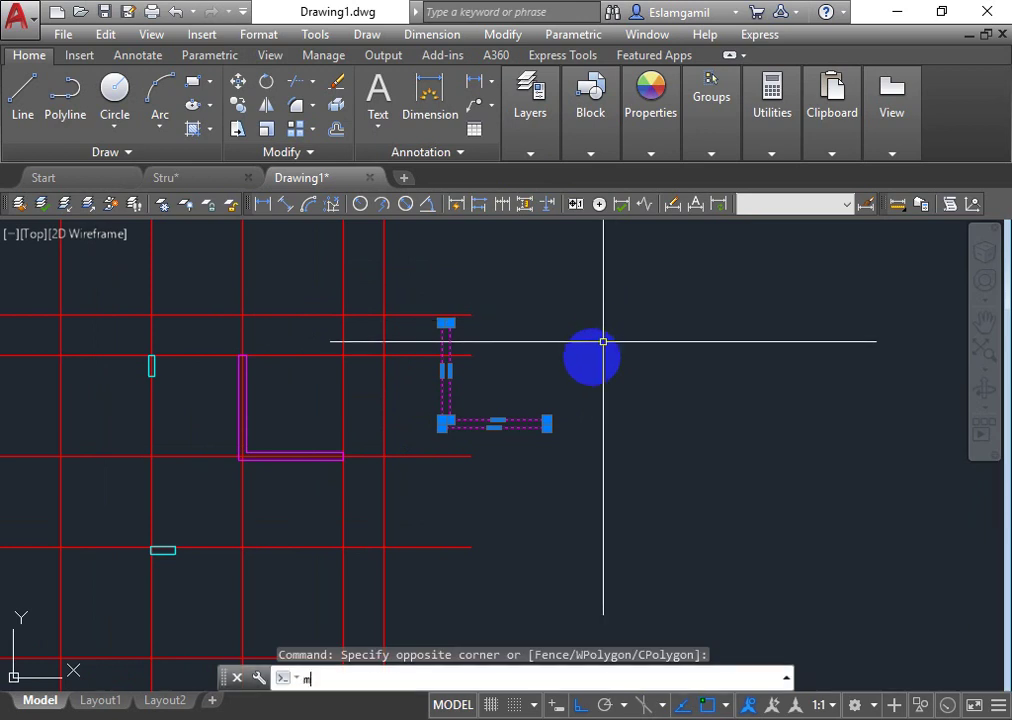
pyautogui.press('Return')
pyautogui.click(506, 361)
pyautogui.click(675, 352)
pyautogui.write('b')
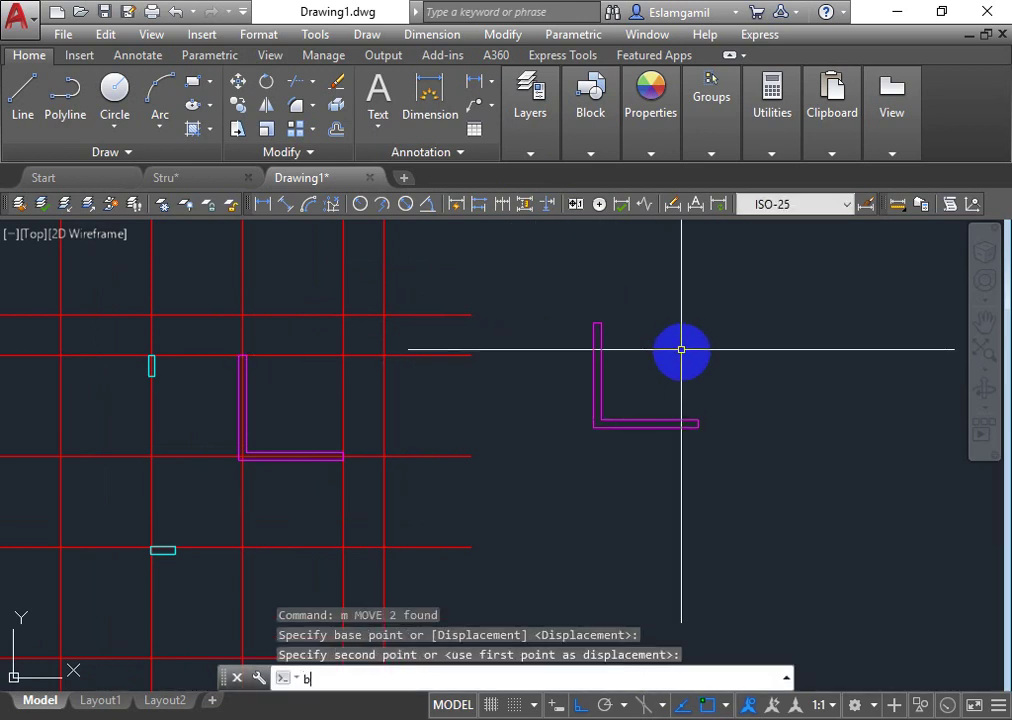
pyautogui.write('o')
pyautogui.press('Return')
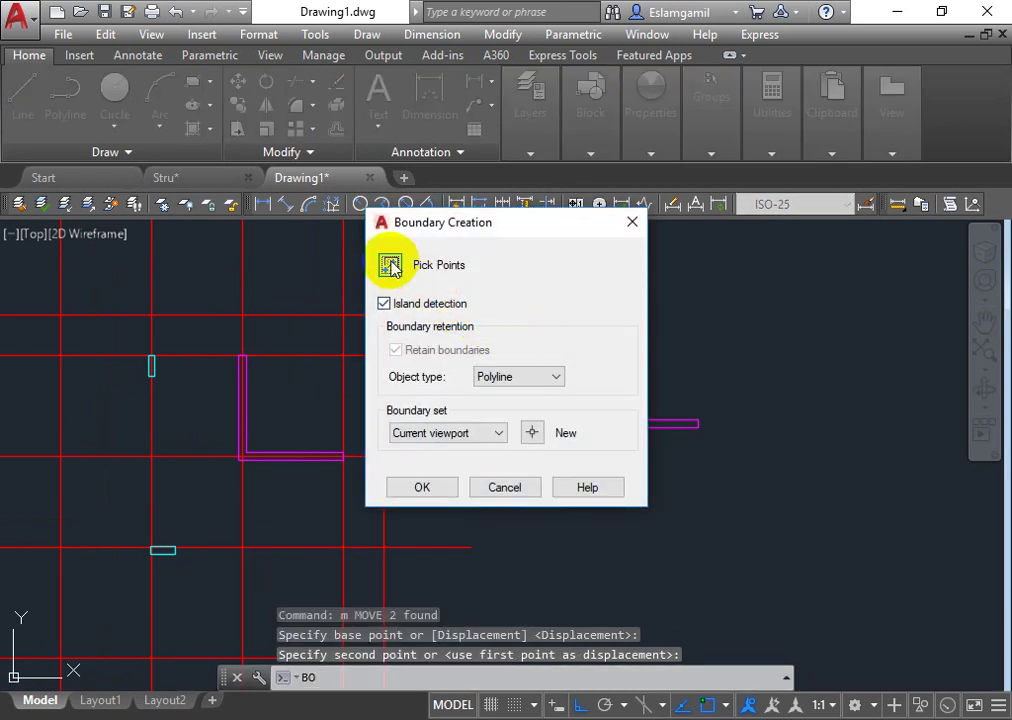
# Step: Pick a point inside the right L wall to create its closed boundary polyline
pyautogui.click(390, 266)
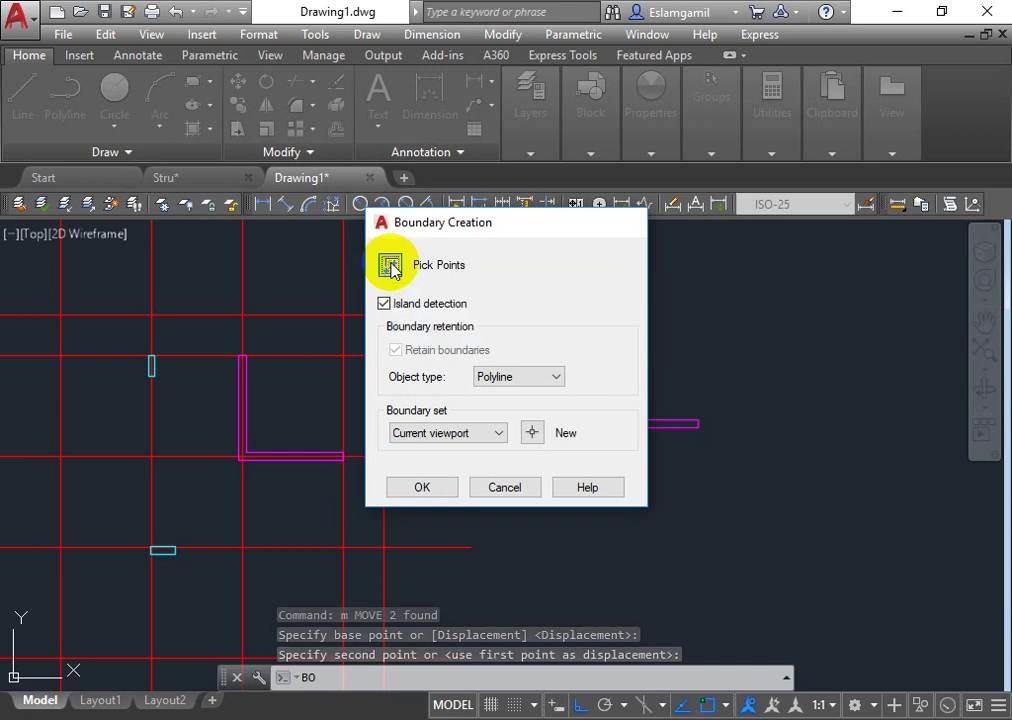
pyautogui.scroll(2, 575, 400)
pyautogui.scroll(2, 617, 397)
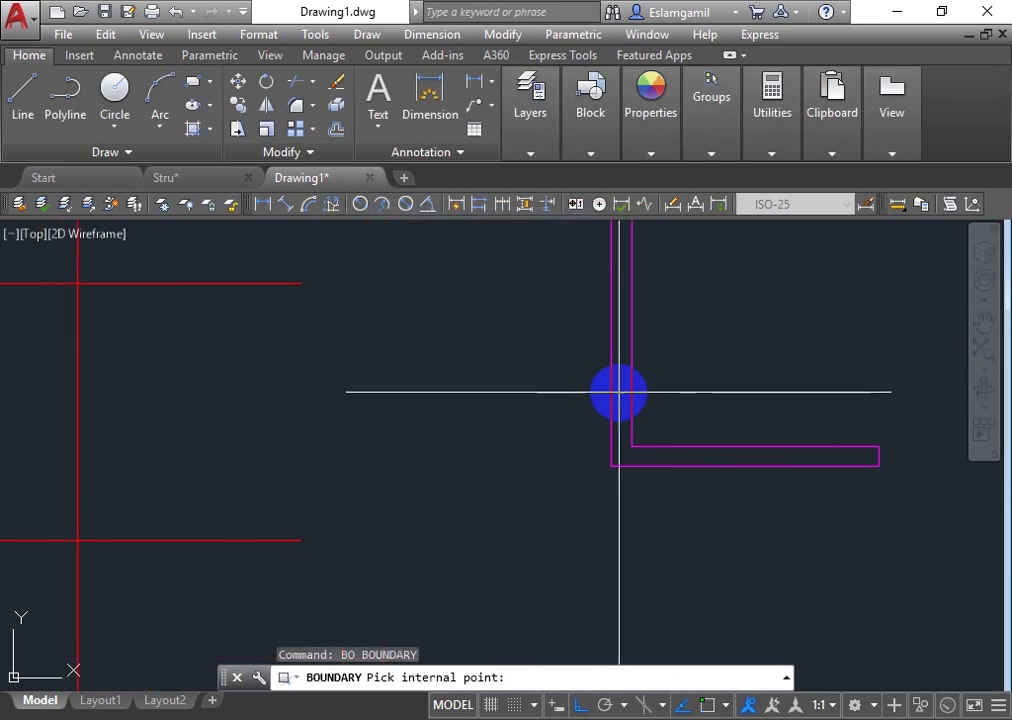
pyautogui.scroll(-2, 618, 390)
pyautogui.moveTo(618, 390); pyautogui.dragTo(593, 463, button='middle')
pyautogui.click(596, 422)
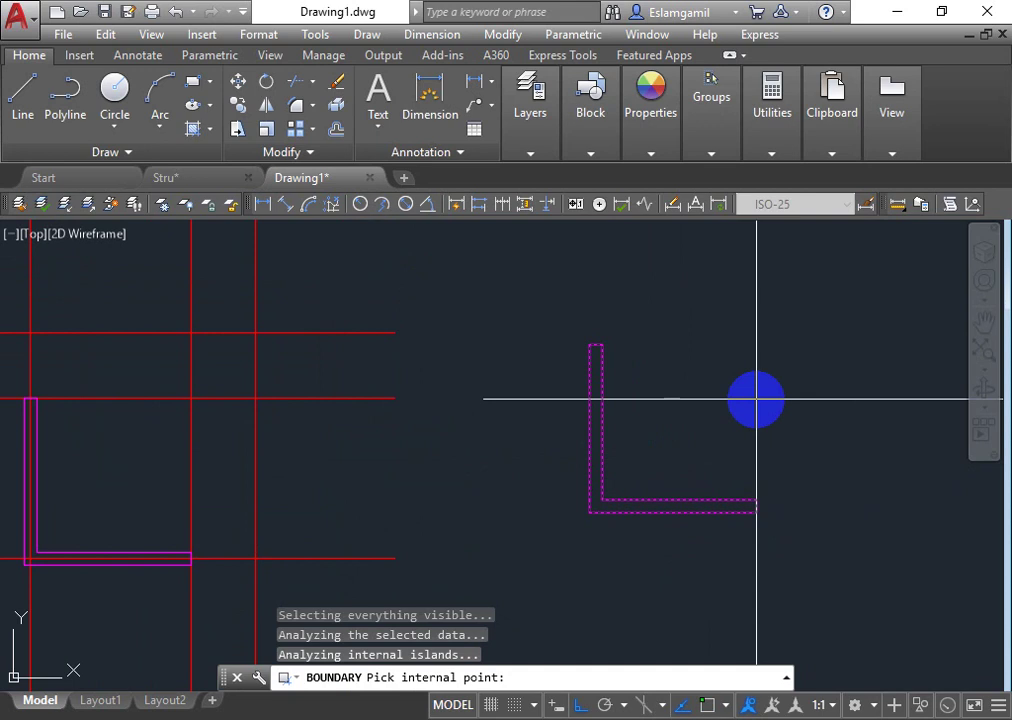
pyautogui.press('Return')
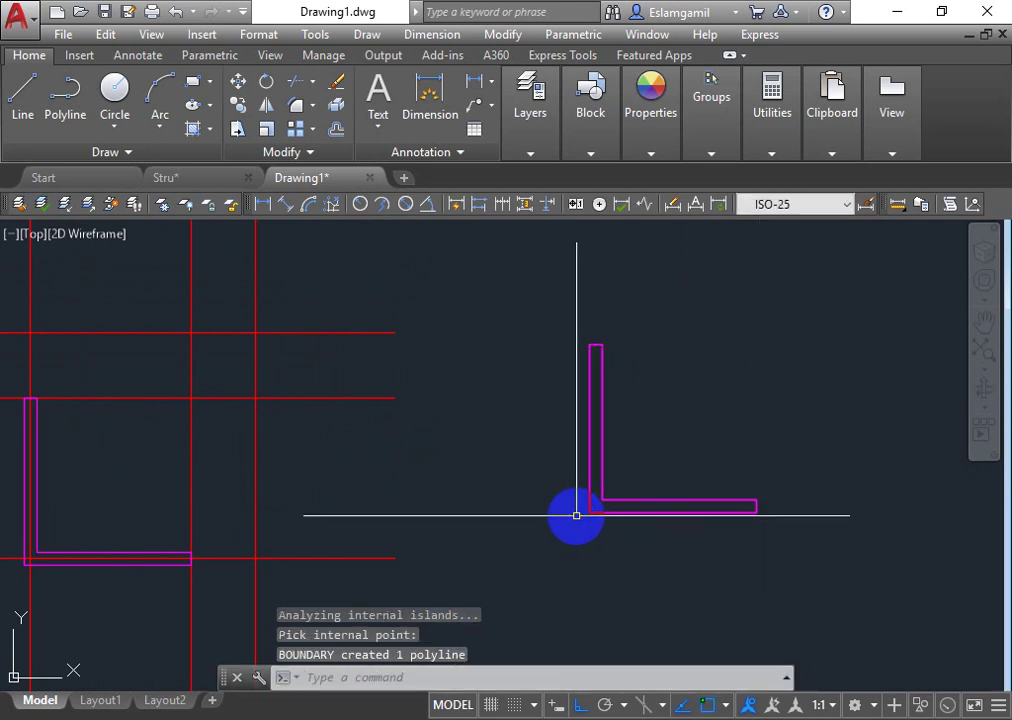
pyautogui.click(556, 531)
pyautogui.click(643, 318)
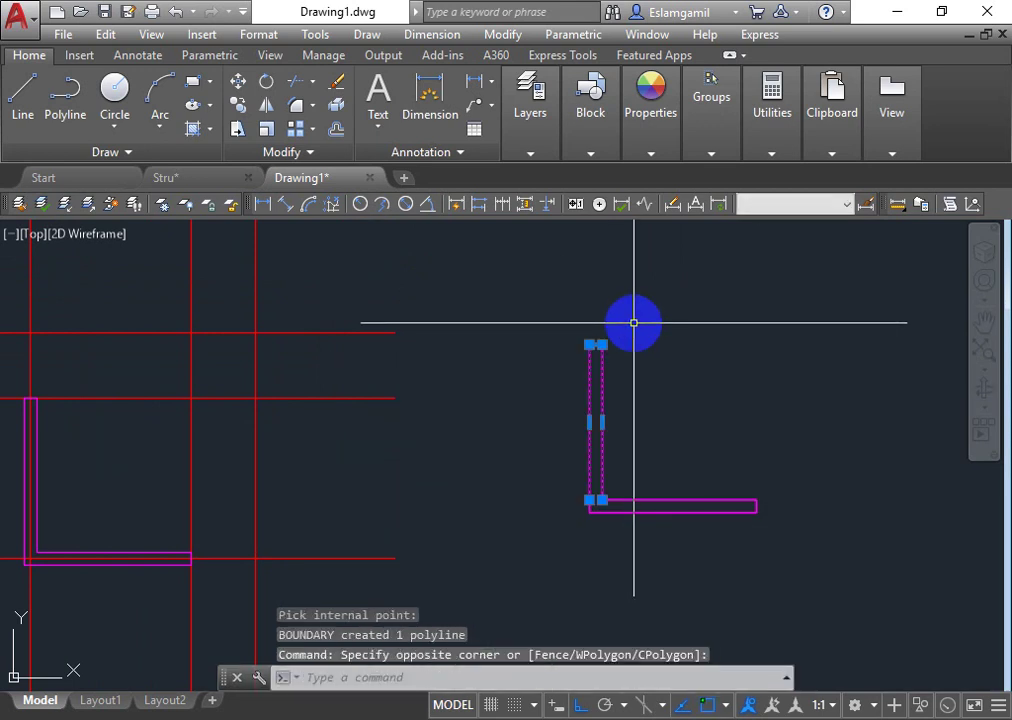
# Step: Erase the original vertical and horizontal wall rectangles, keeping only the boundary polyline
pyautogui.write('e')
pyautogui.press('Return')
pyautogui.click(570, 560)
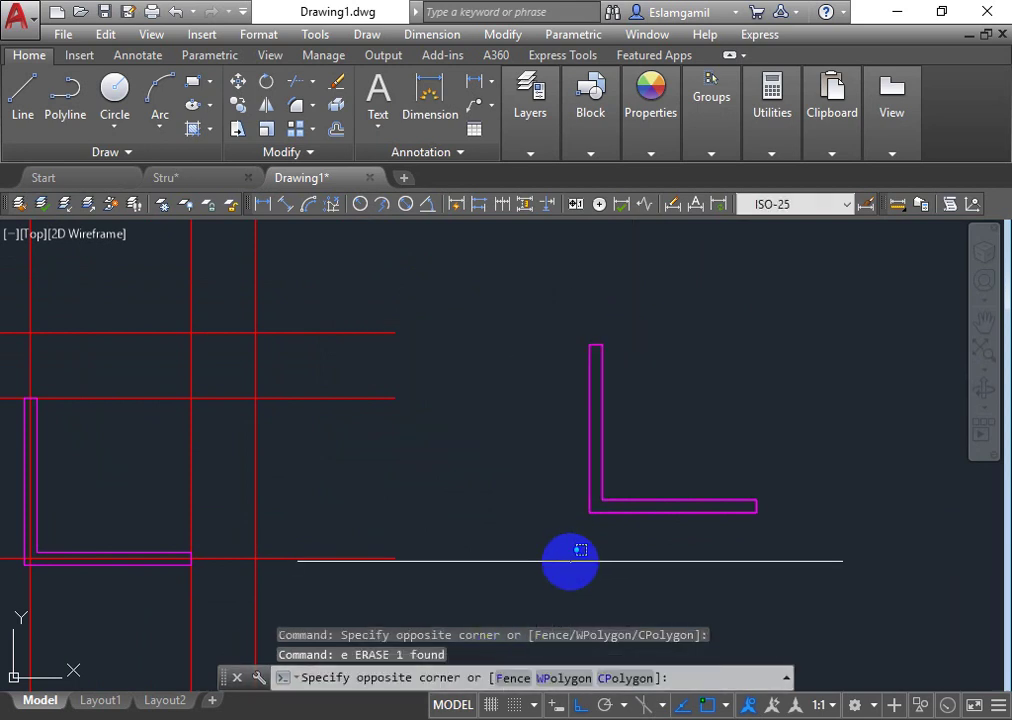
pyautogui.click(778, 490)
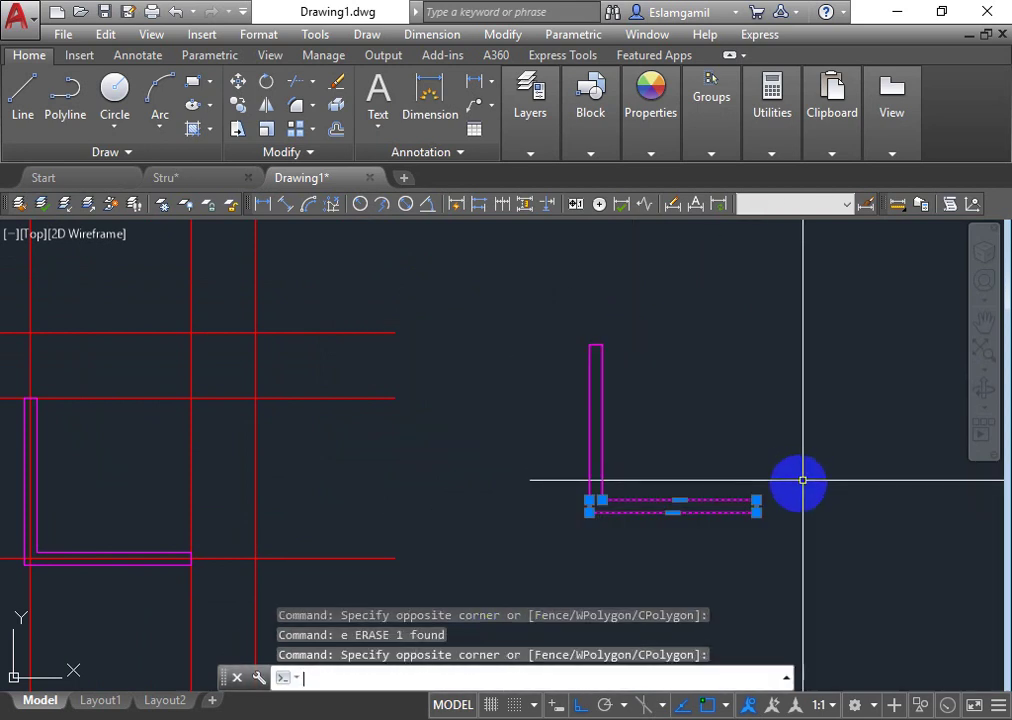
pyautogui.press('Escape')
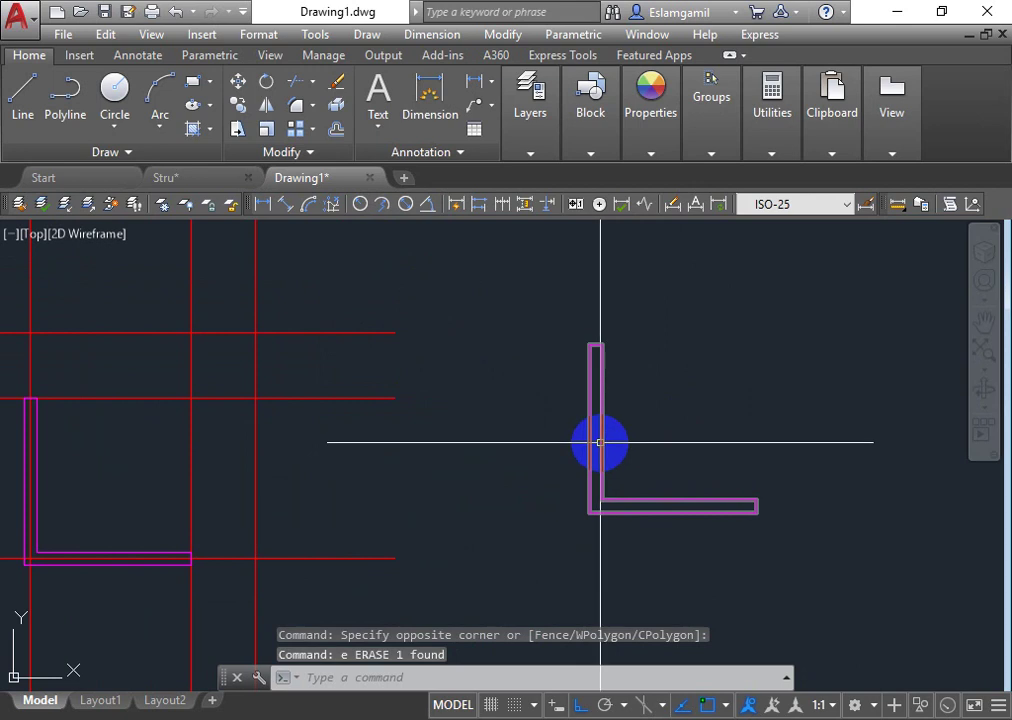